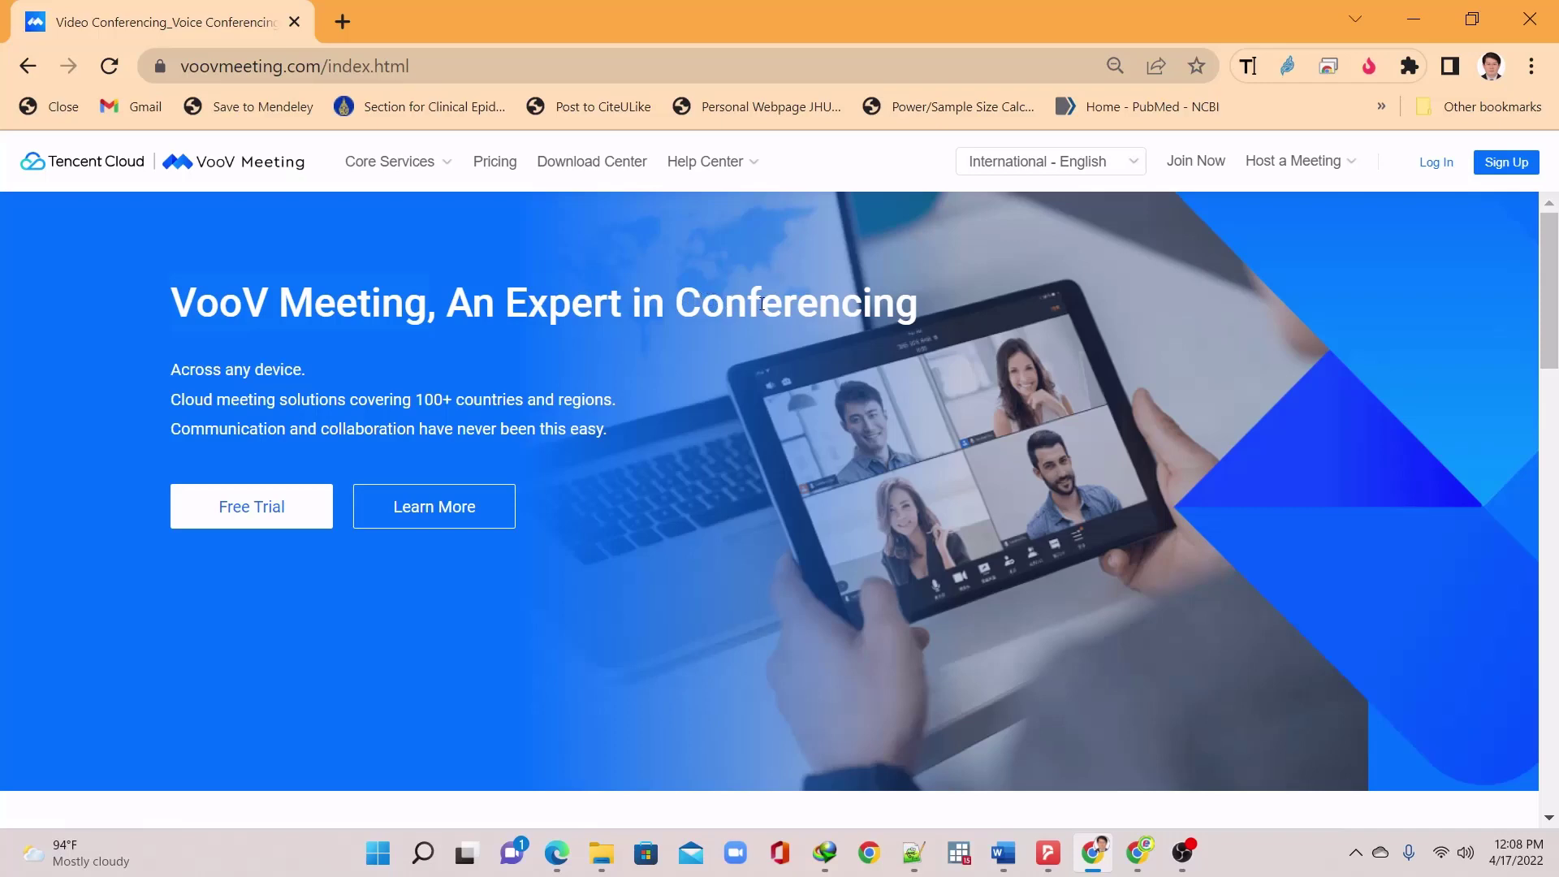
Scroll the VooV website features and expand the Flexible Experience description
{"action": "scroll", "coordinate": [885, 305], "scroll_direction": "down", "scroll_amount": 8}
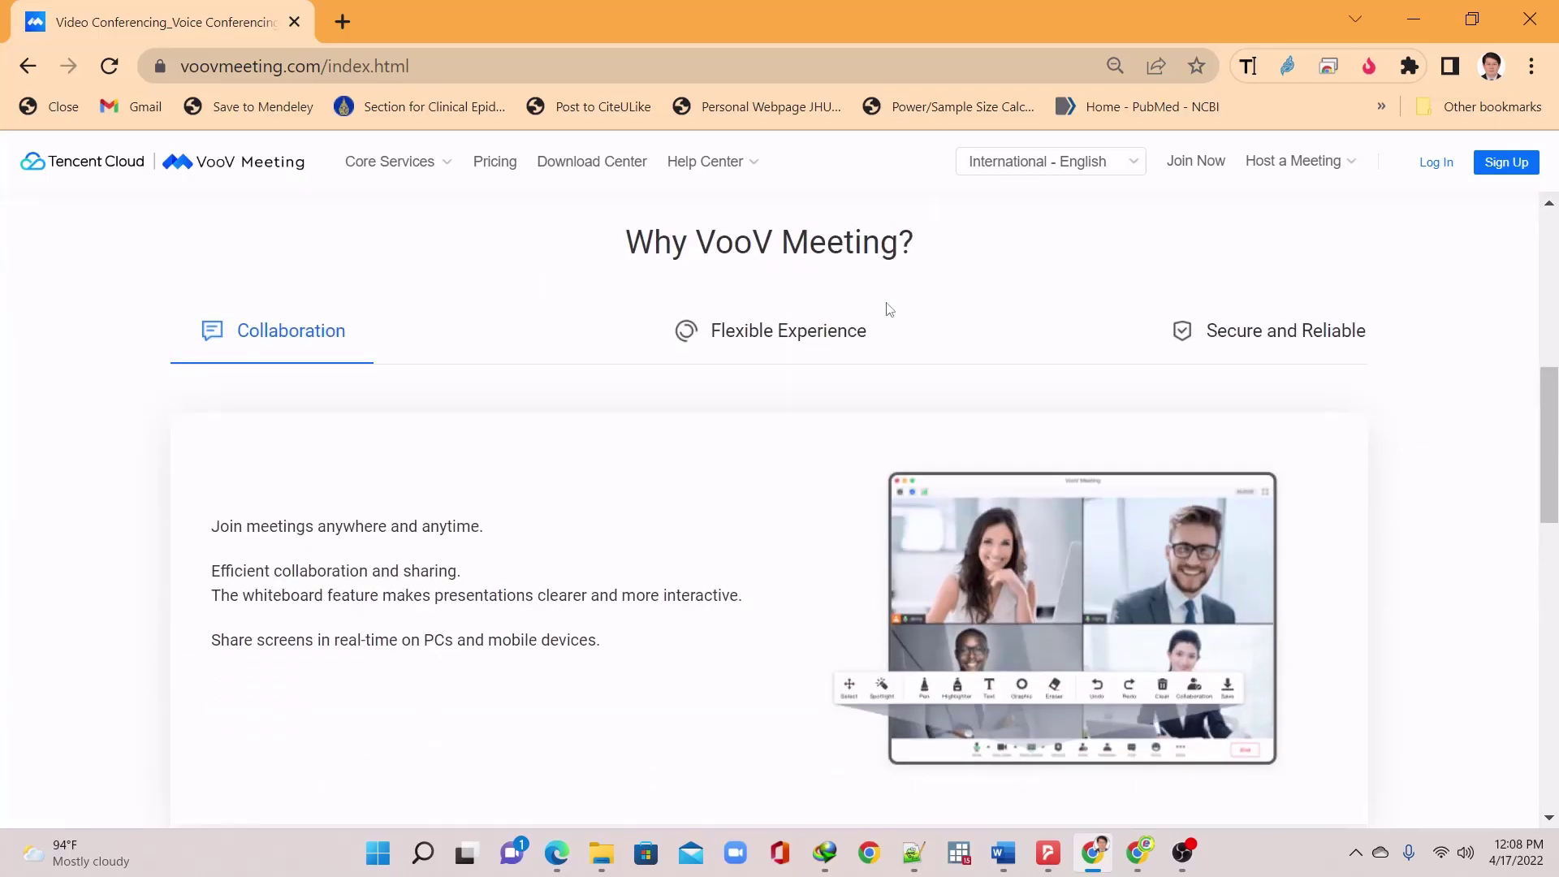
{"action": "scroll", "coordinate": [888, 309], "scroll_direction": "down", "scroll_amount": 2}
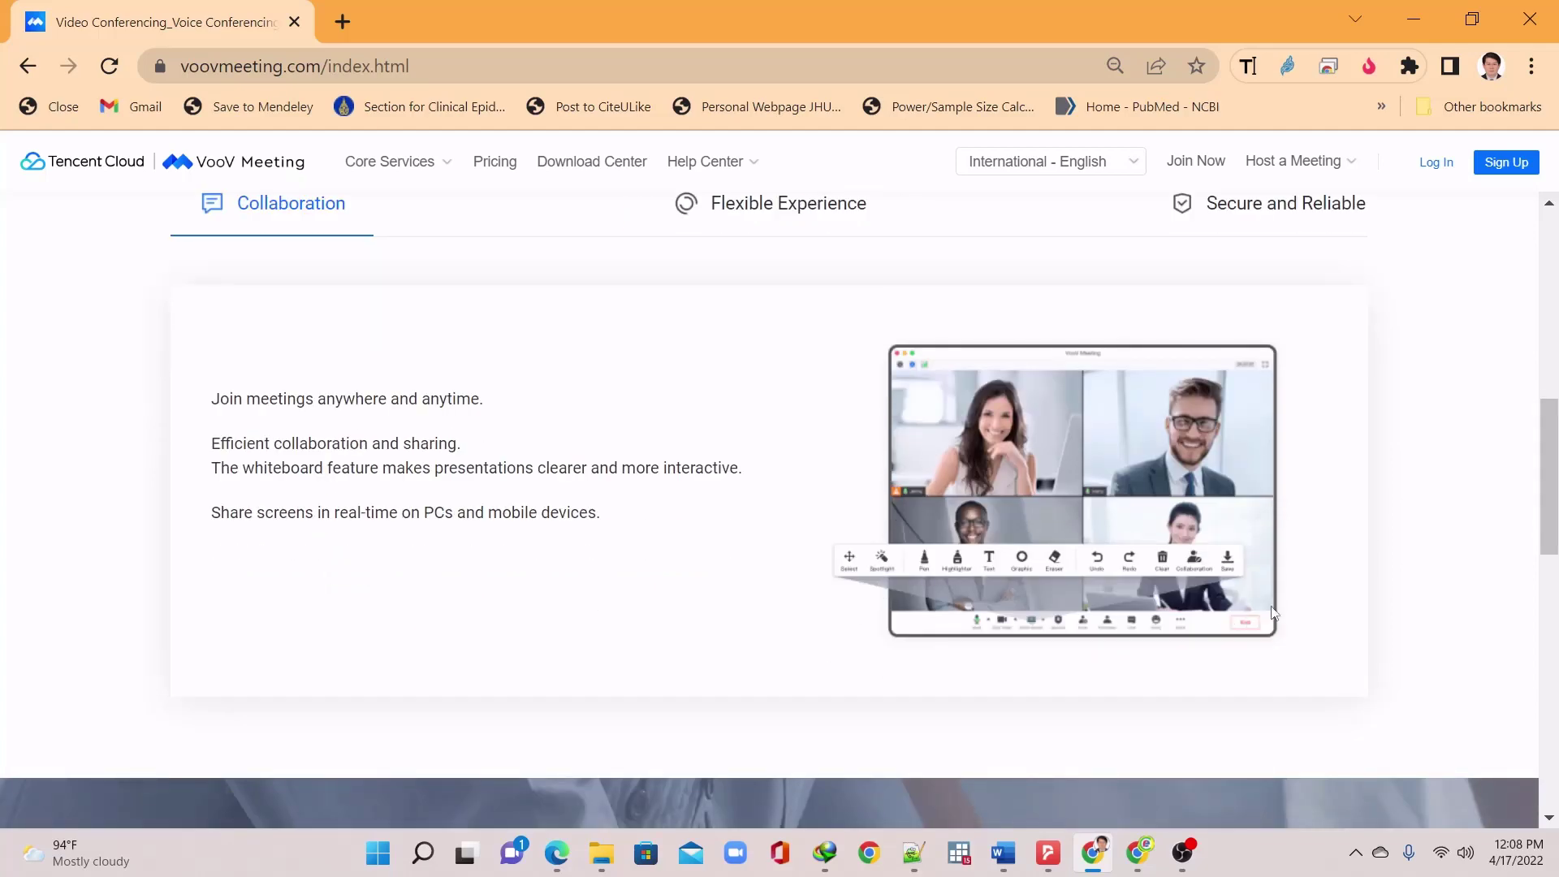
{"action": "scroll", "coordinate": [1272, 614], "scroll_direction": "down", "scroll_amount": 6}
{"action": "scroll", "coordinate": [1281, 620], "scroll_direction": "down", "scroll_amount": 5}
{"action": "scroll", "coordinate": [1282, 621], "scroll_direction": "up", "scroll_amount": 4}
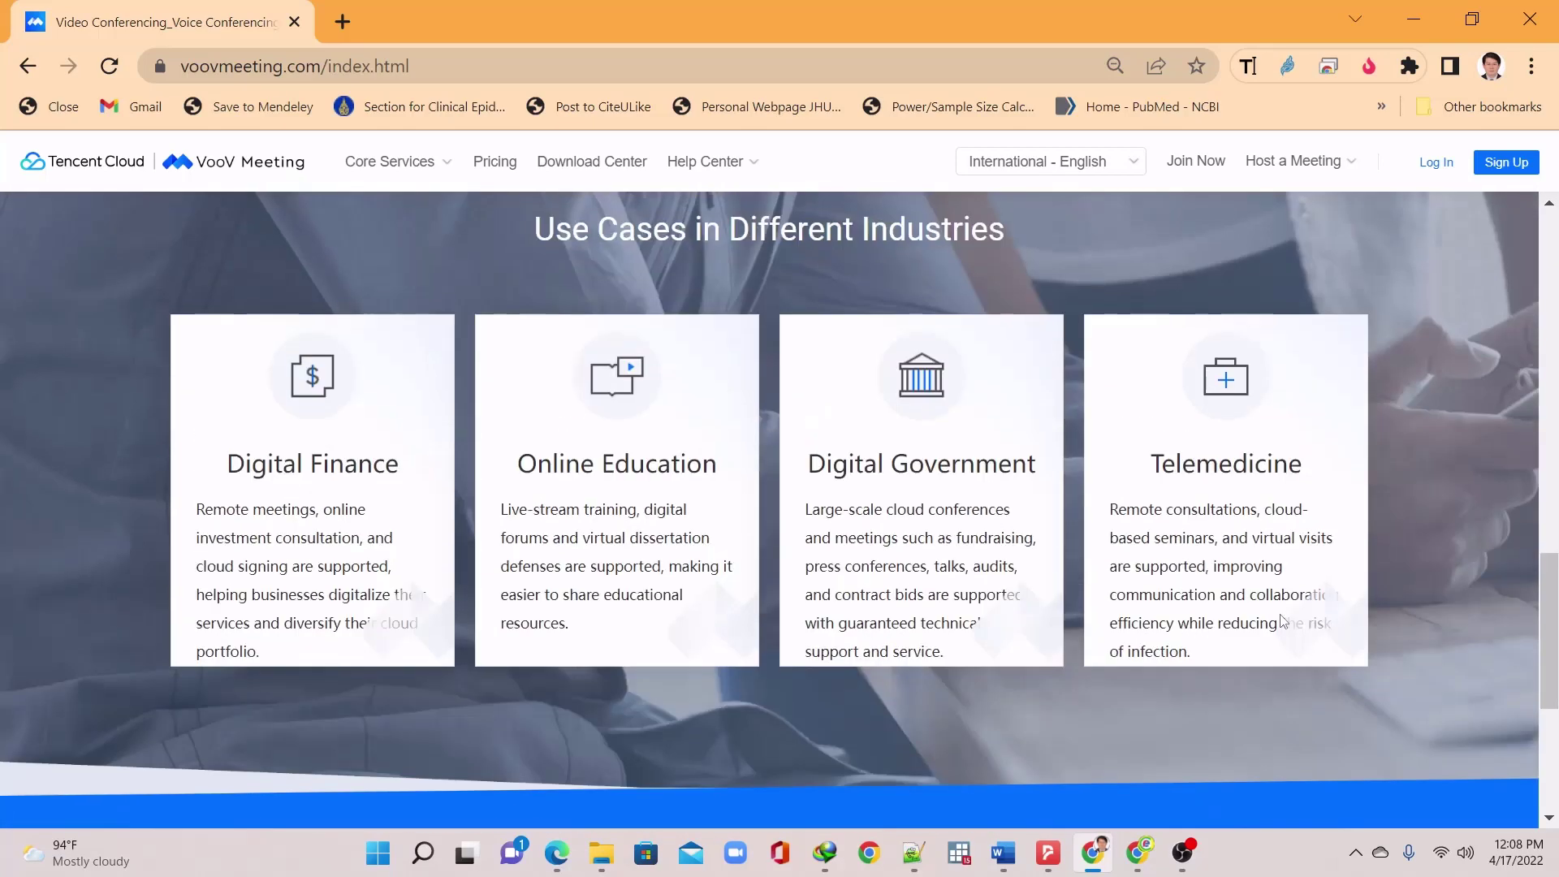
{"action": "scroll", "coordinate": [1282, 620], "scroll_direction": "down", "scroll_amount": 6}
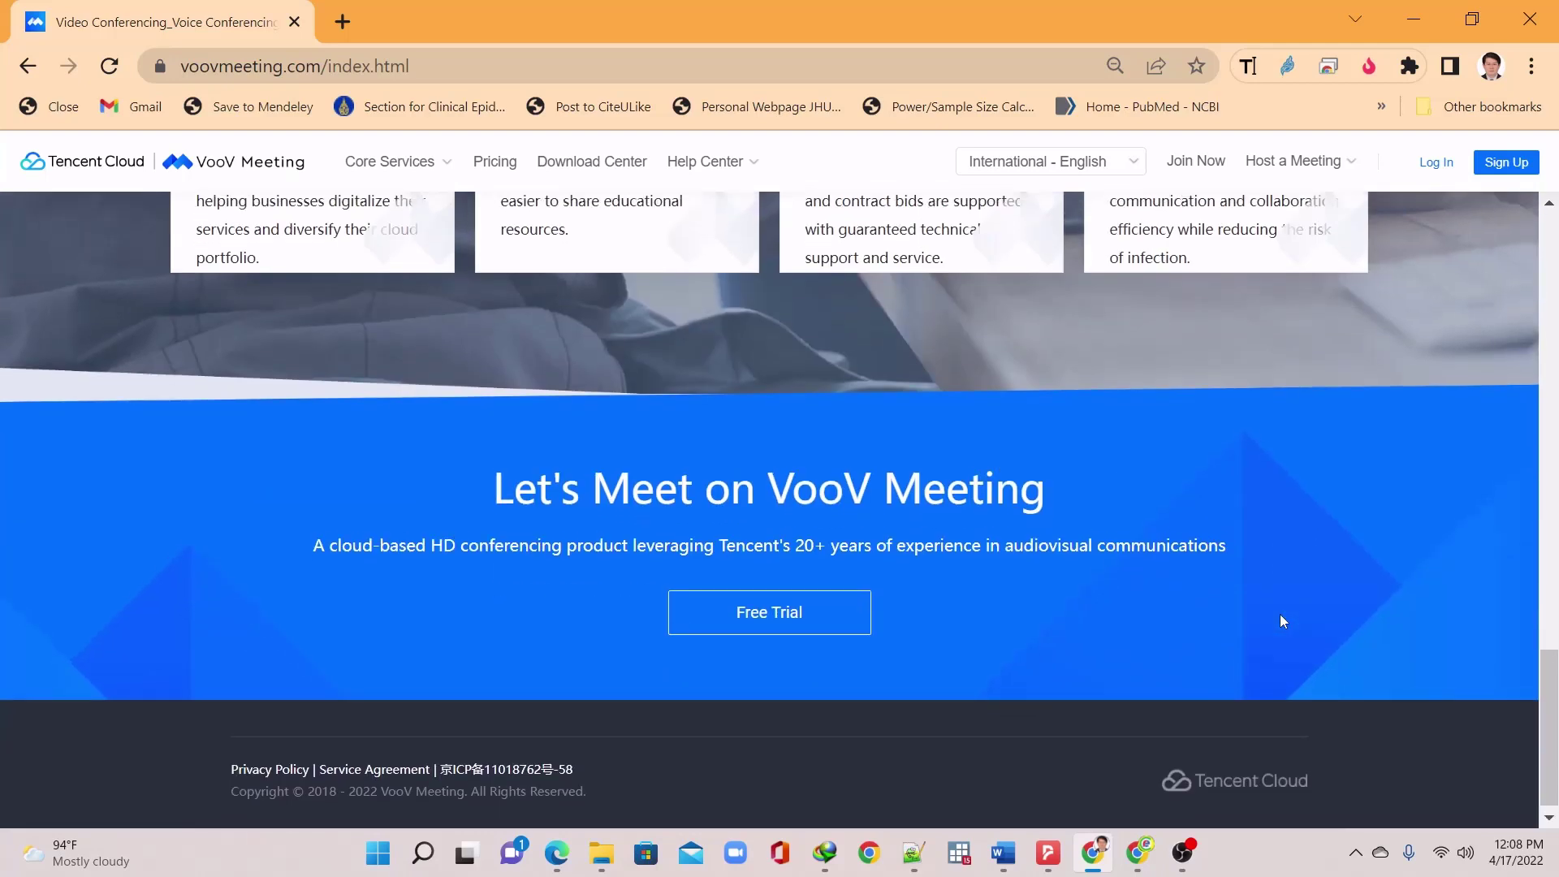
{"action": "scroll", "coordinate": [1281, 615], "scroll_direction": "up", "scroll_amount": 15}
{"action": "scroll", "coordinate": [1281, 622], "scroll_direction": "down", "scroll_amount": 2}
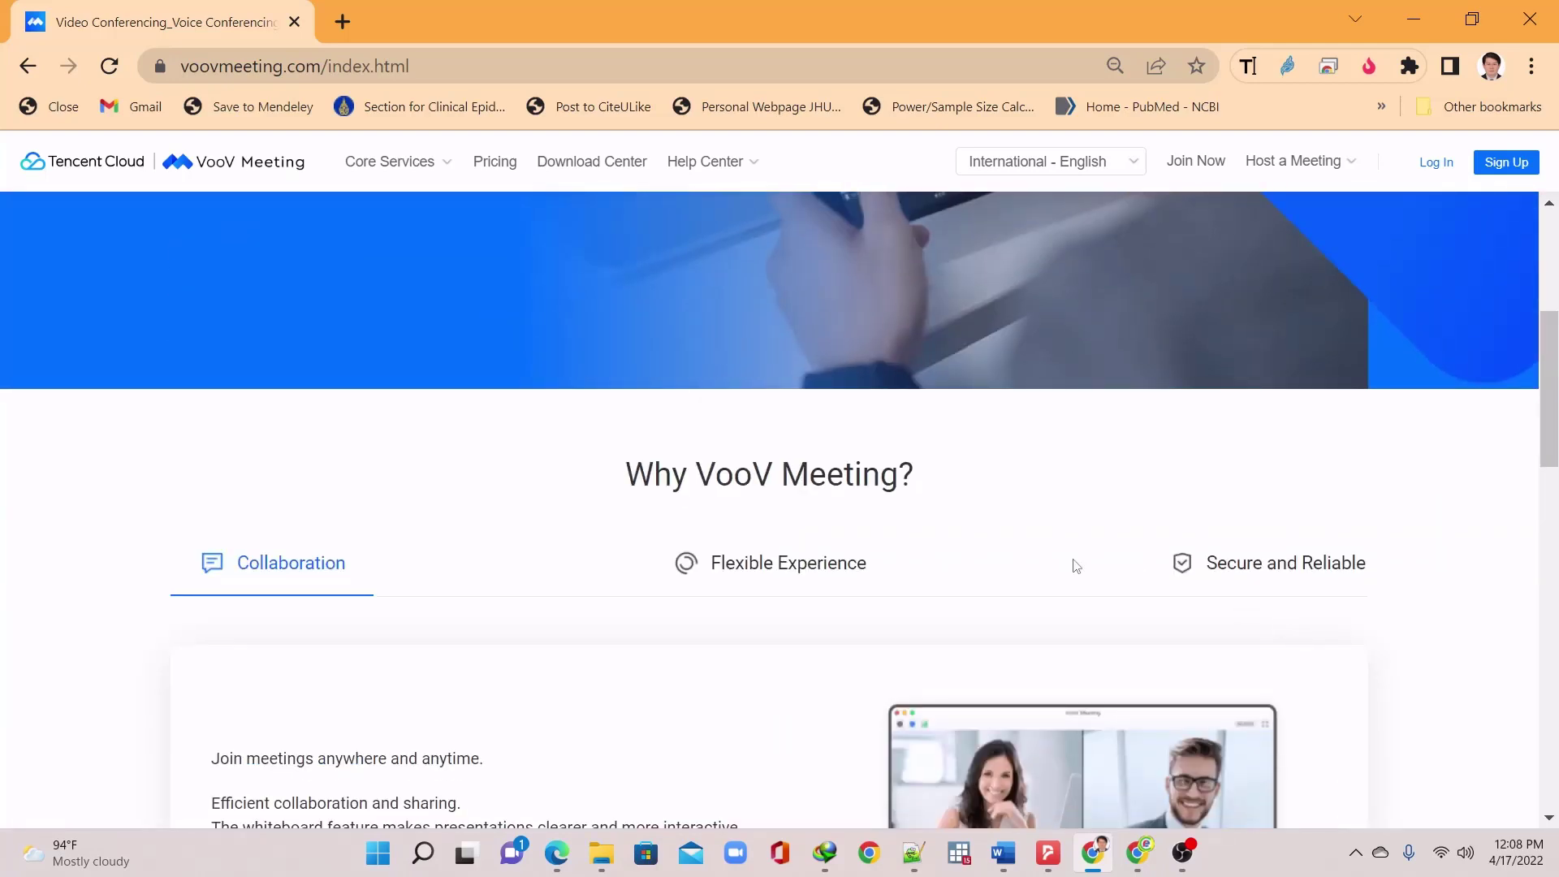
{"action": "left_click", "coordinate": [891, 567]}
Expand the Secure and Reliable feature description
{"action": "scroll", "coordinate": [1241, 550], "scroll_direction": "down", "scroll_amount": 3}
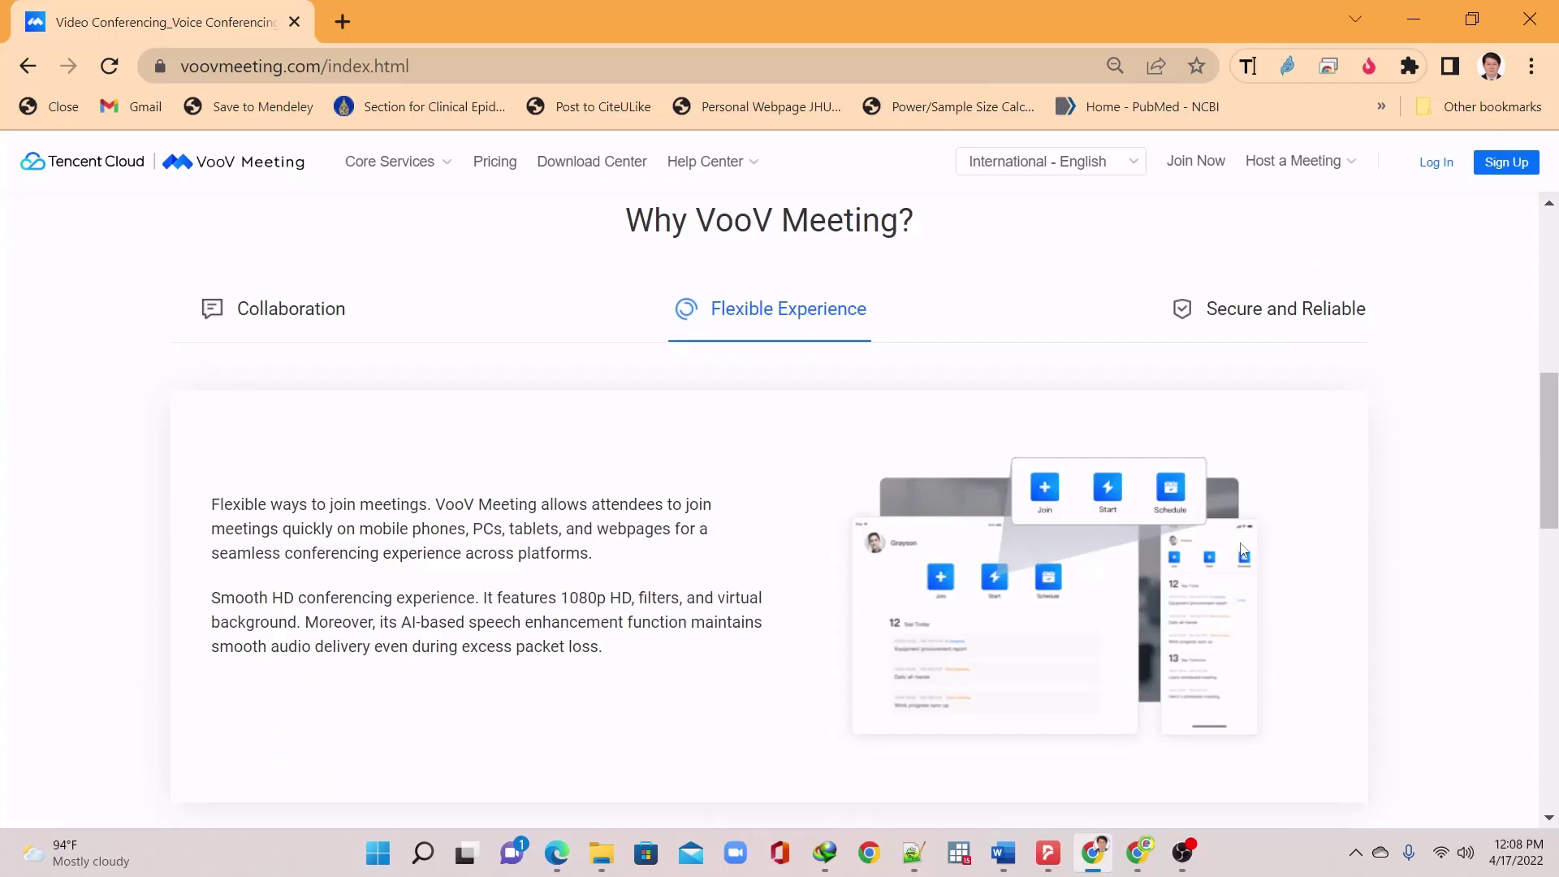
{"action": "scroll", "coordinate": [1210, 568], "scroll_direction": "down", "scroll_amount": 3}
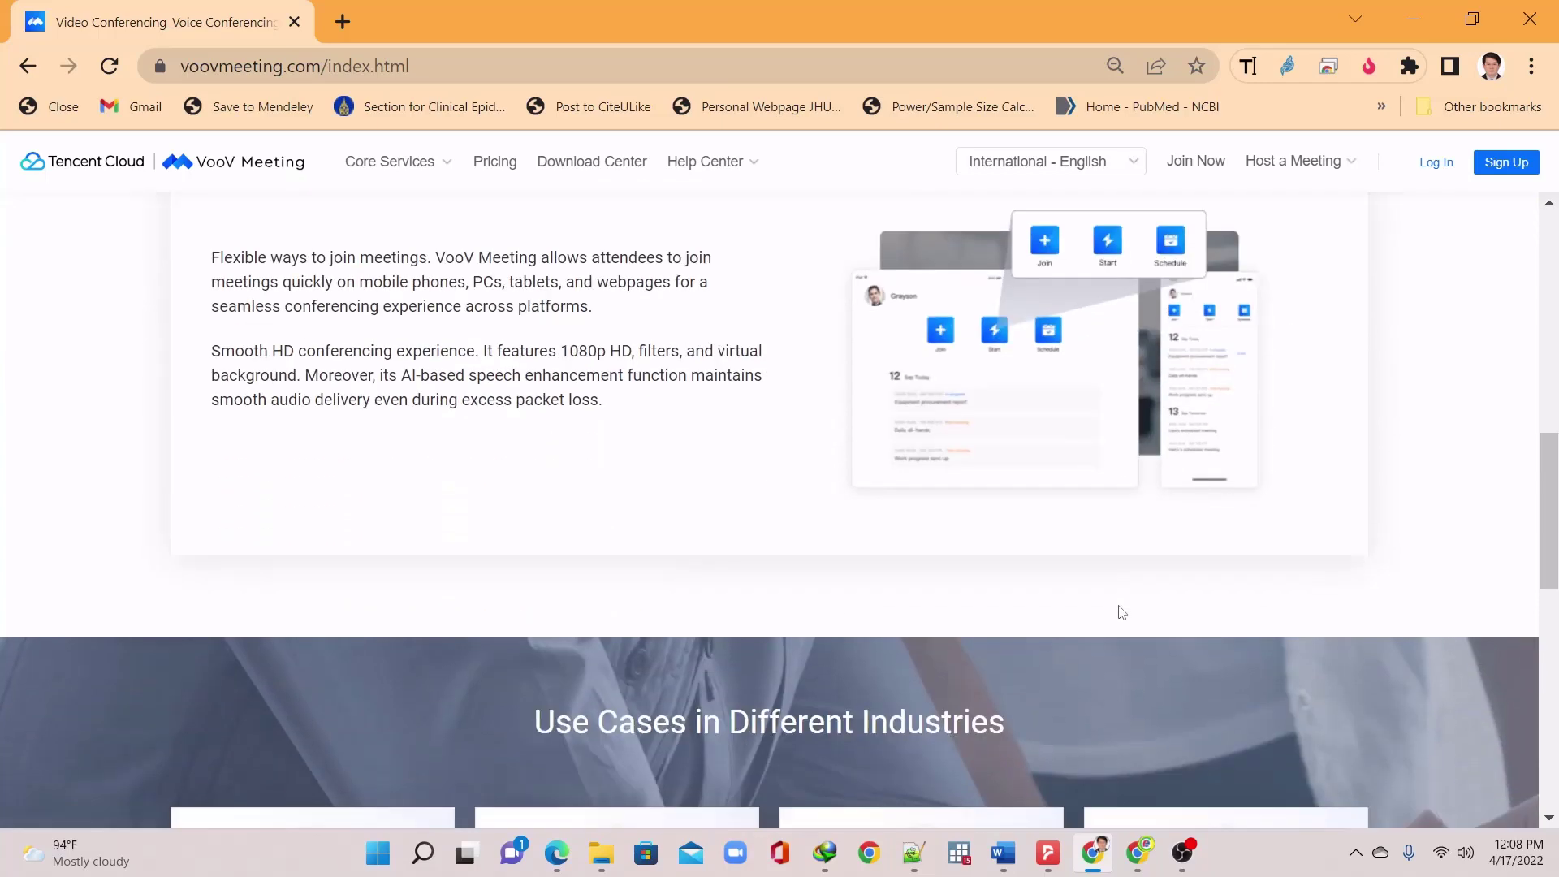
{"action": "scroll", "coordinate": [1160, 380], "scroll_direction": "down", "scroll_amount": 10}
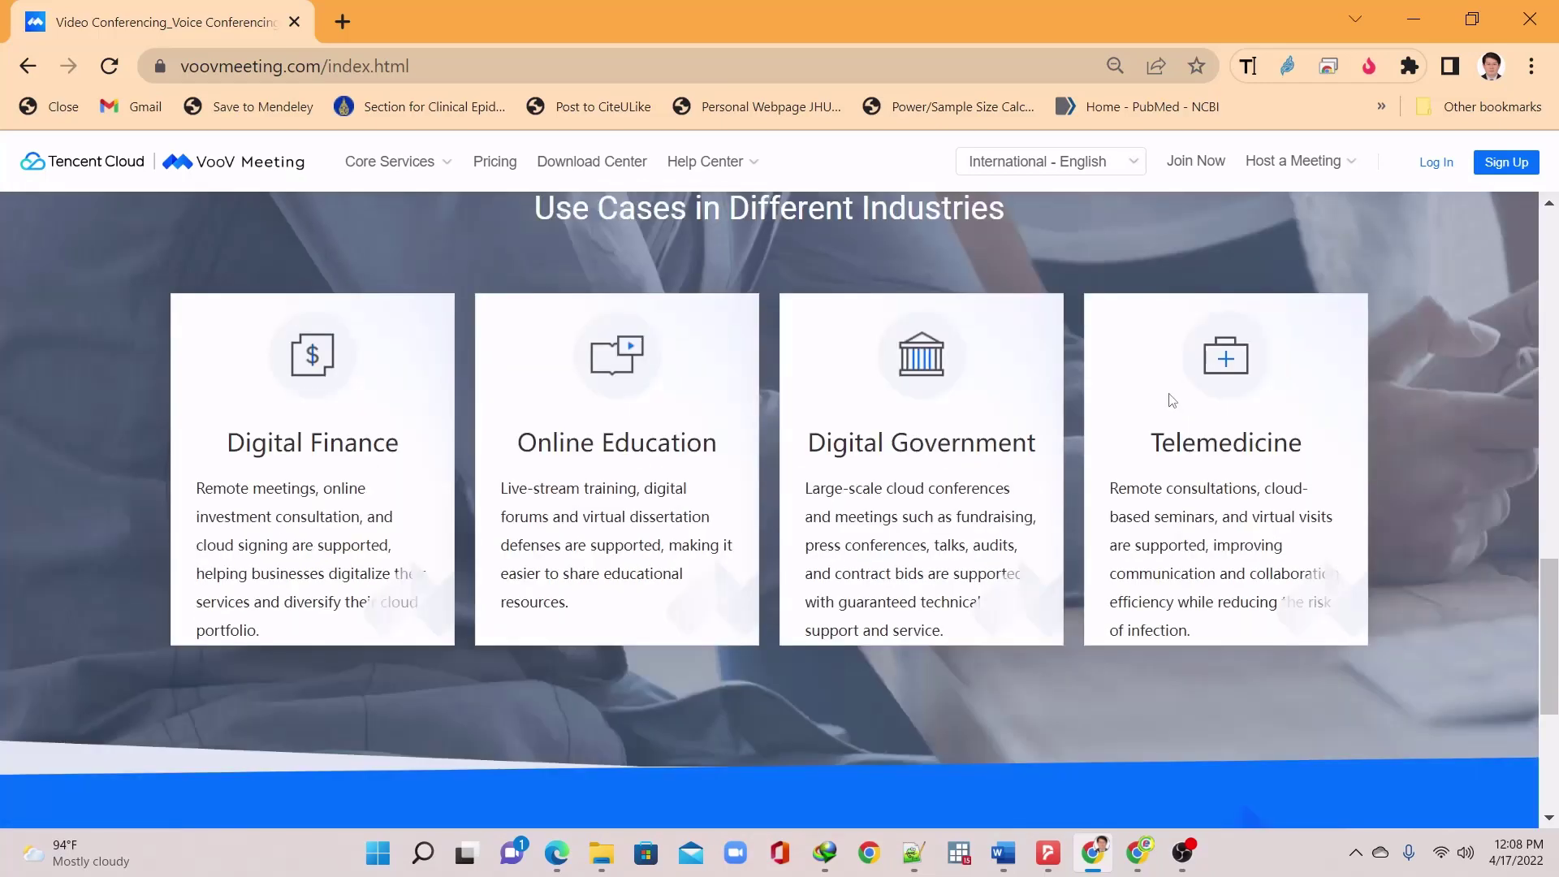
{"action": "scroll", "coordinate": [1145, 424], "scroll_direction": "up", "scroll_amount": 17}
{"action": "scroll", "coordinate": [1184, 414], "scroll_direction": "up", "scroll_amount": 3}
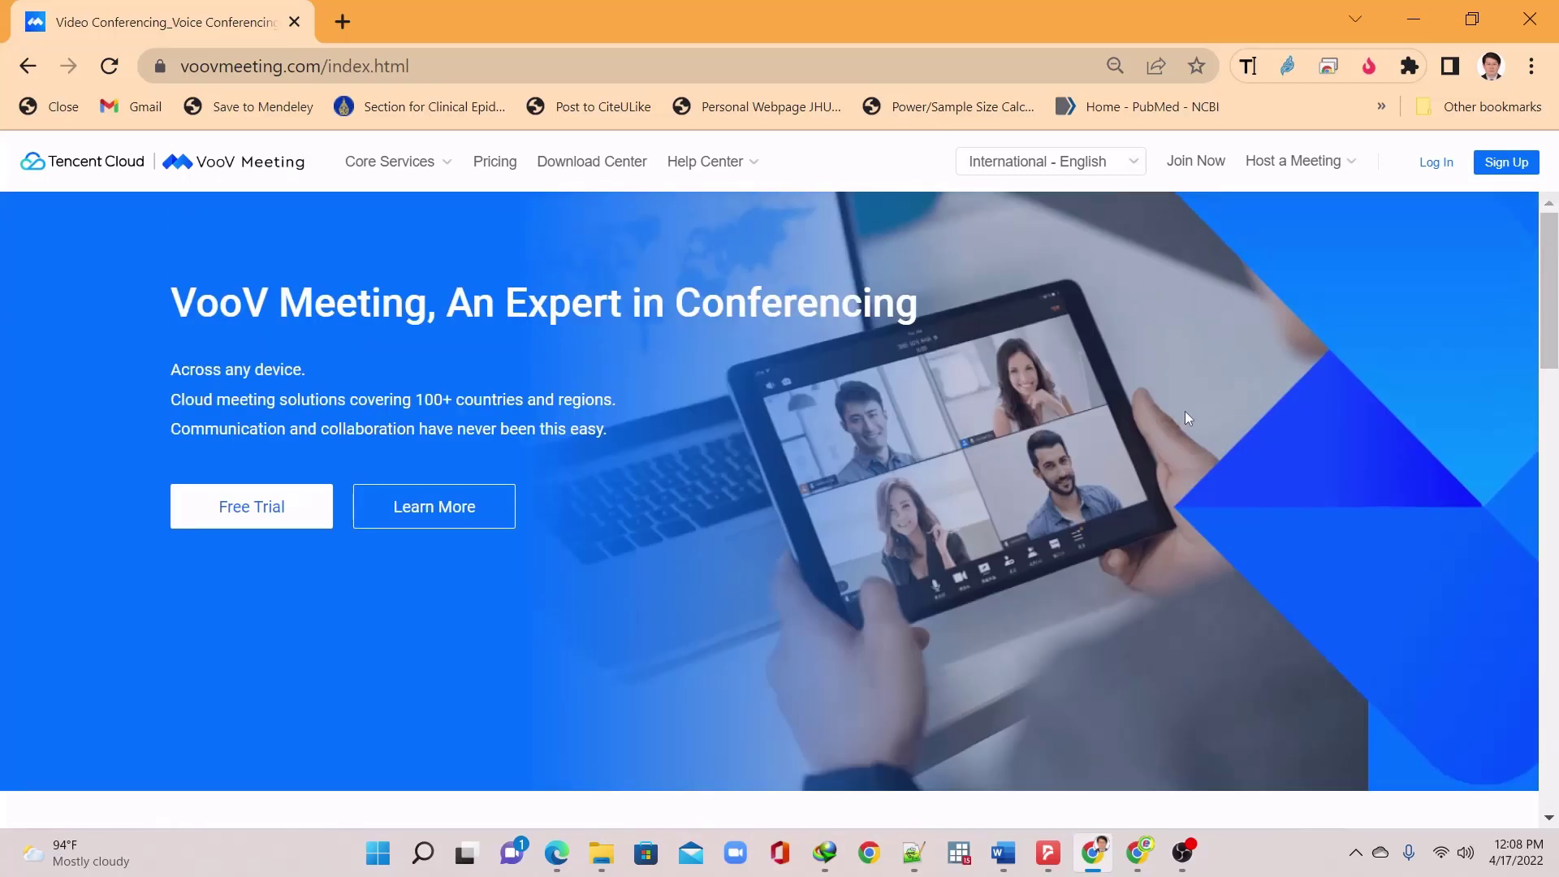
{"action": "scroll", "coordinate": [1190, 416], "scroll_direction": "down", "scroll_amount": 6}
{"action": "left_click", "coordinate": [1241, 461]}
{"action": "scroll", "coordinate": [1142, 456], "scroll_direction": "down", "scroll_amount": 2}
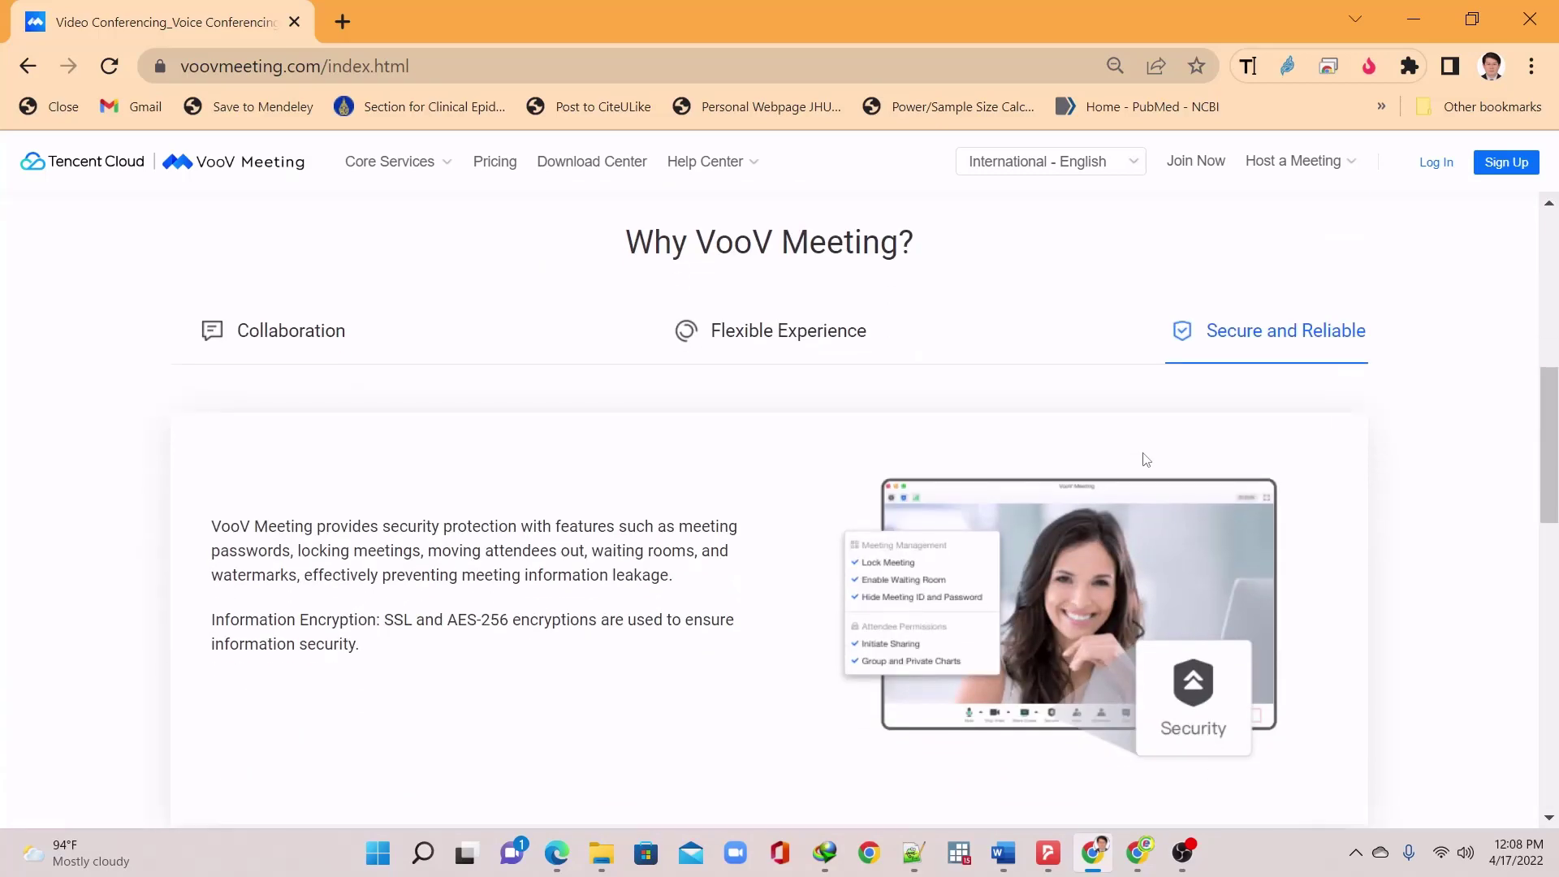
{"action": "scroll", "coordinate": [1129, 446], "scroll_direction": "up", "scroll_amount": 5}
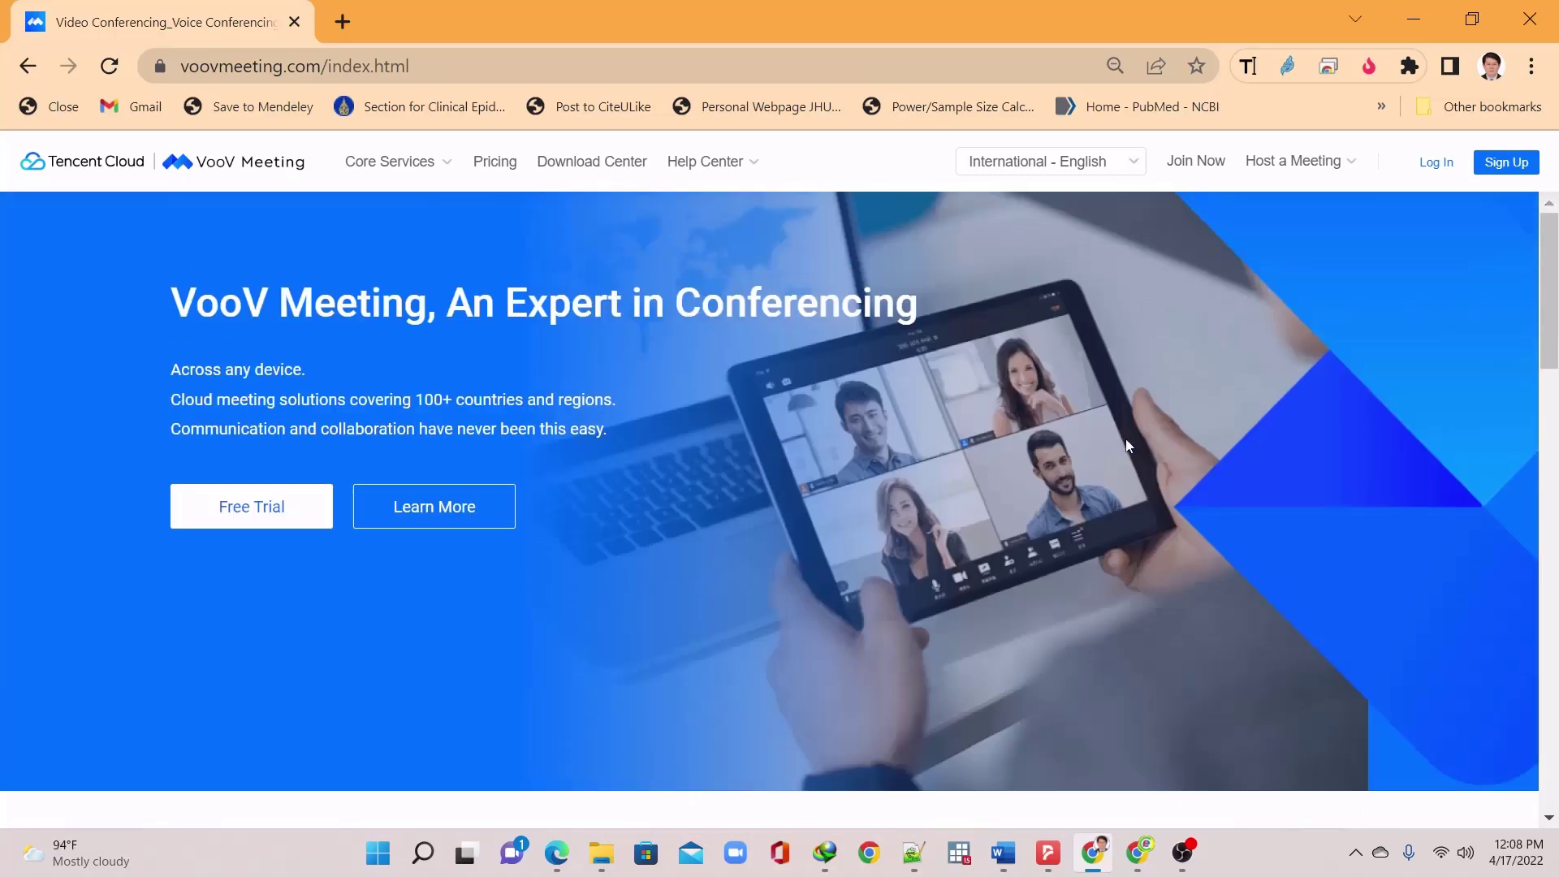
Open Pricing and highlight Free Edition's '300 attendees' and 'Unlimited time'
{"action": "left_click", "coordinate": [497, 166]}
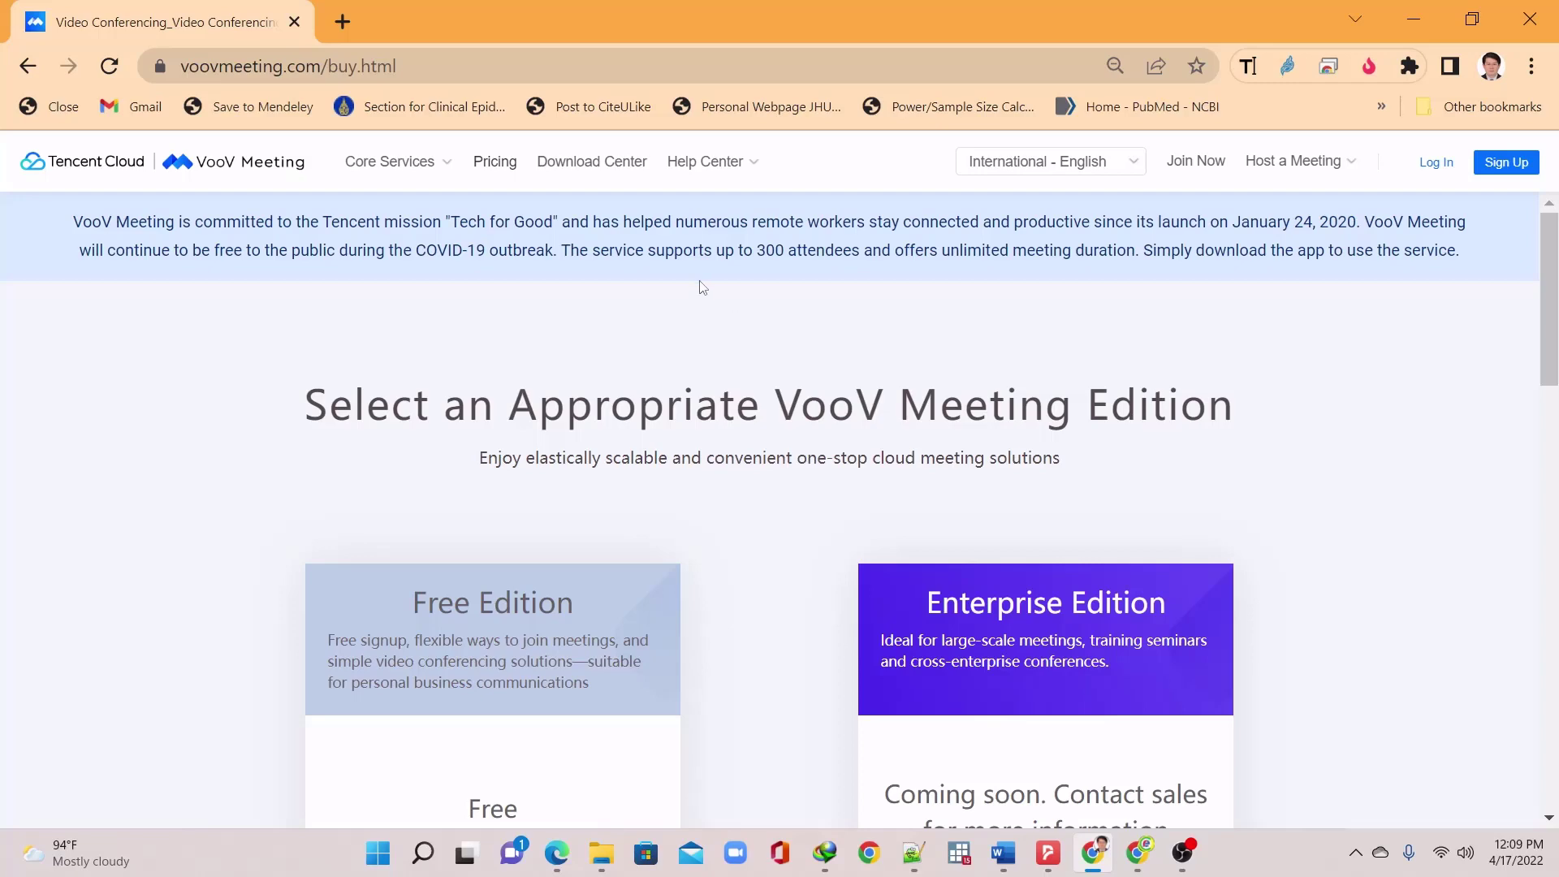
{"action": "scroll", "coordinate": [756, 385], "scroll_direction": "down", "scroll_amount": 3}
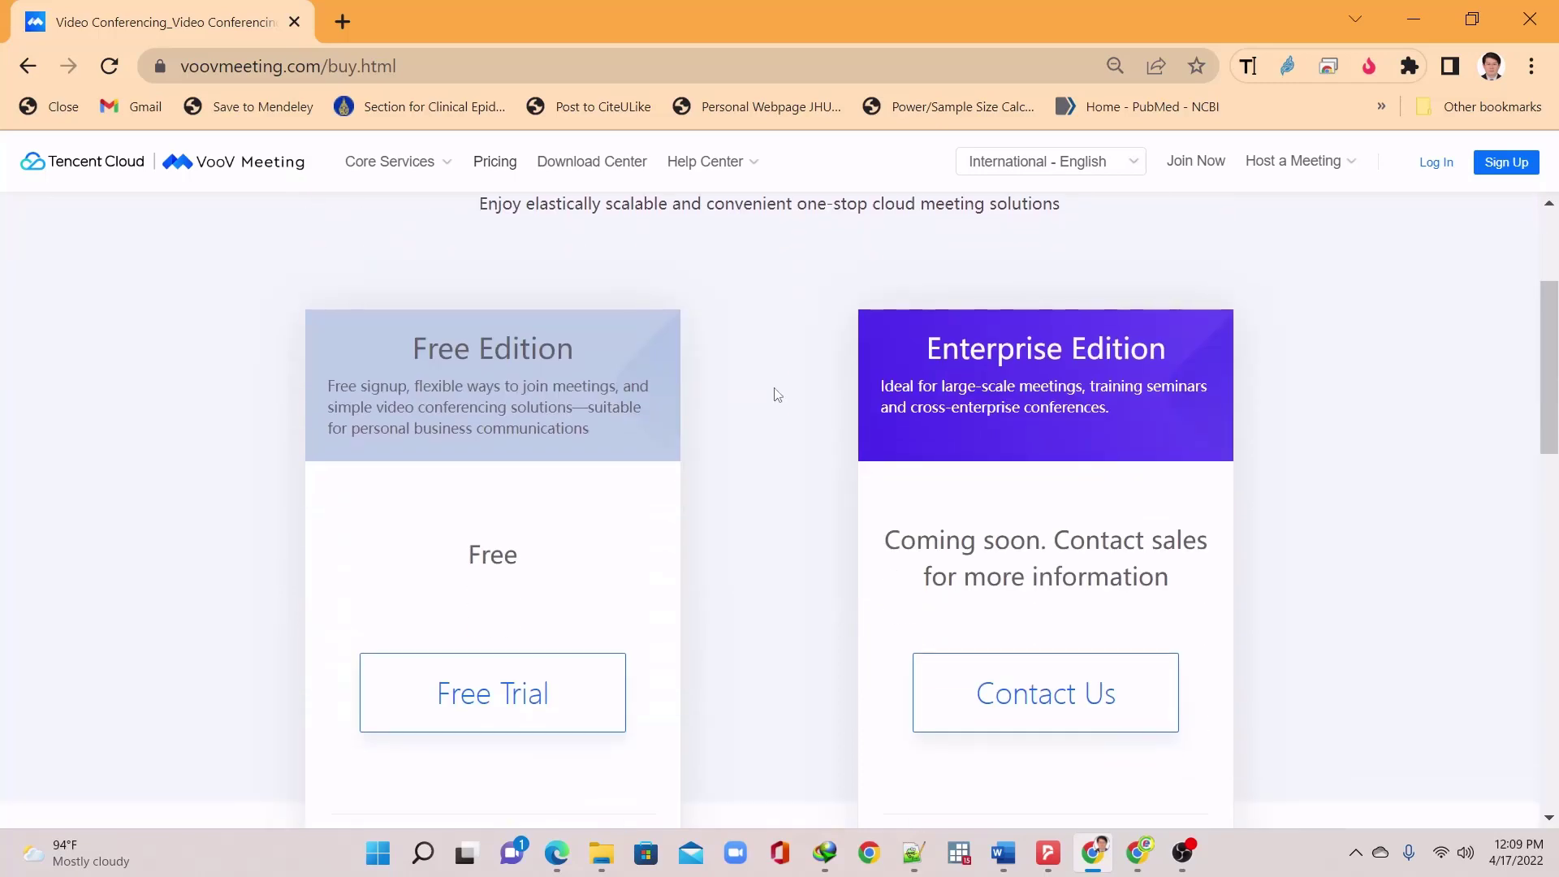
{"action": "scroll", "coordinate": [465, 564], "scroll_direction": "down", "scroll_amount": 6}
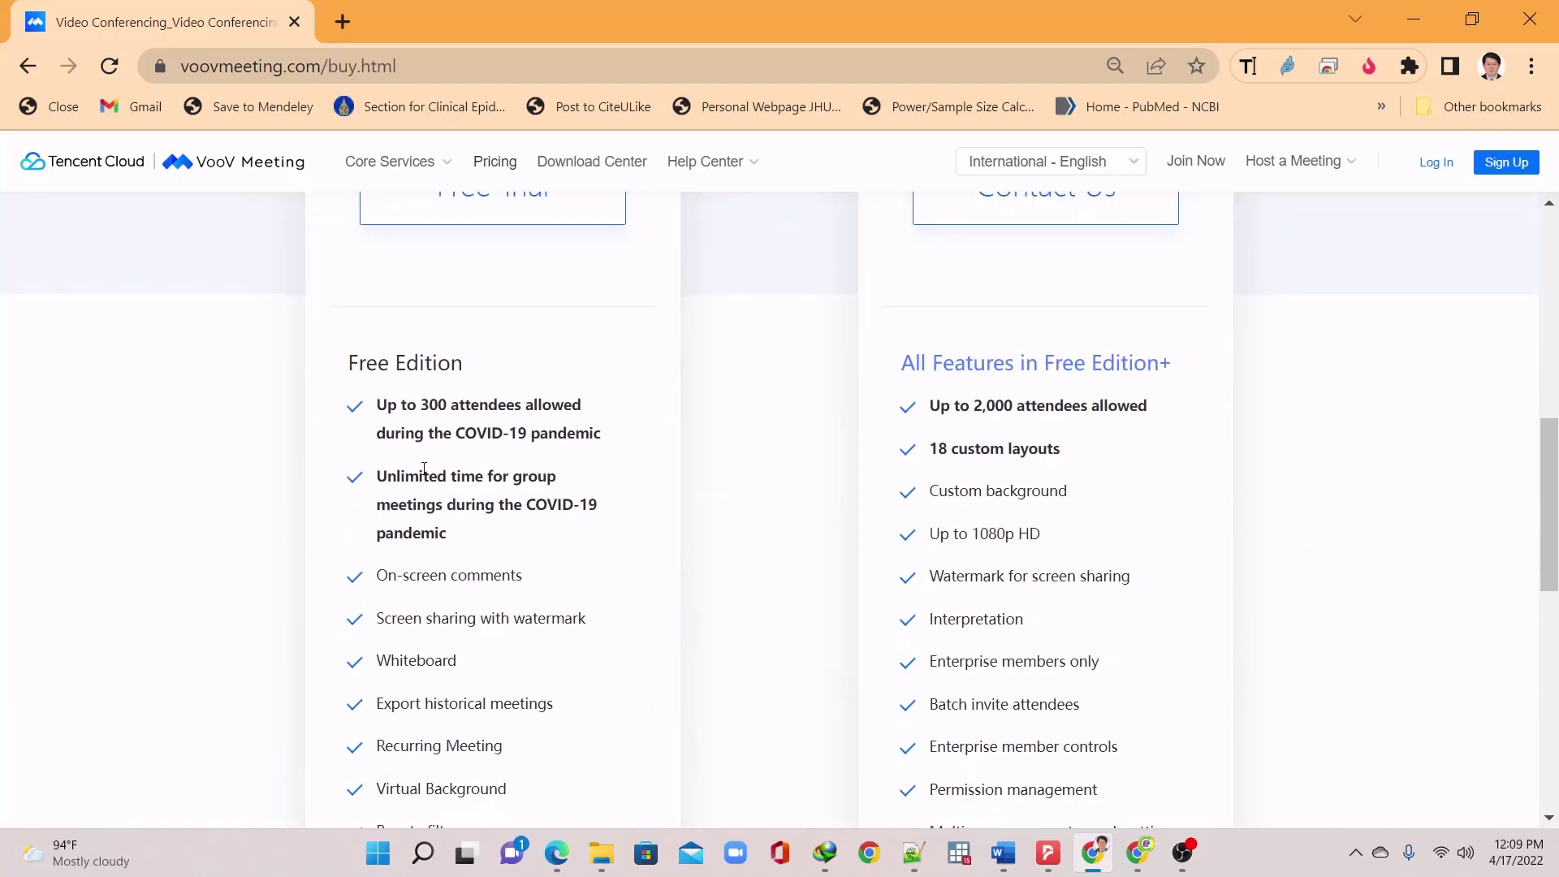
{"action": "left_click_drag", "start_coordinate": [416, 414], "coordinate": [521, 405]}
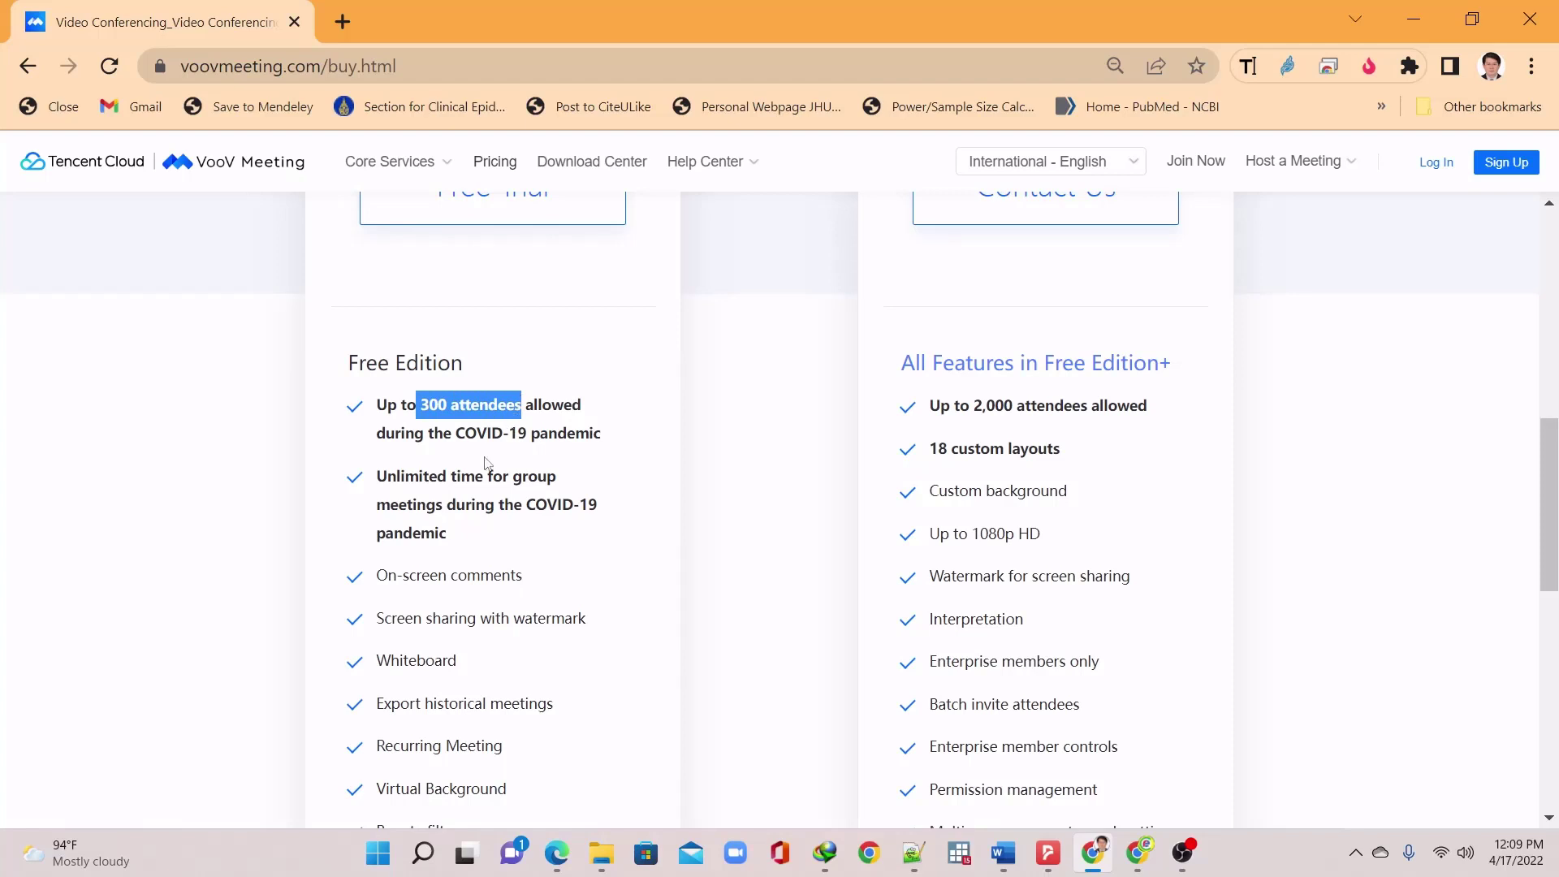
{"action": "left_click_drag", "start_coordinate": [379, 485], "coordinate": [491, 493]}
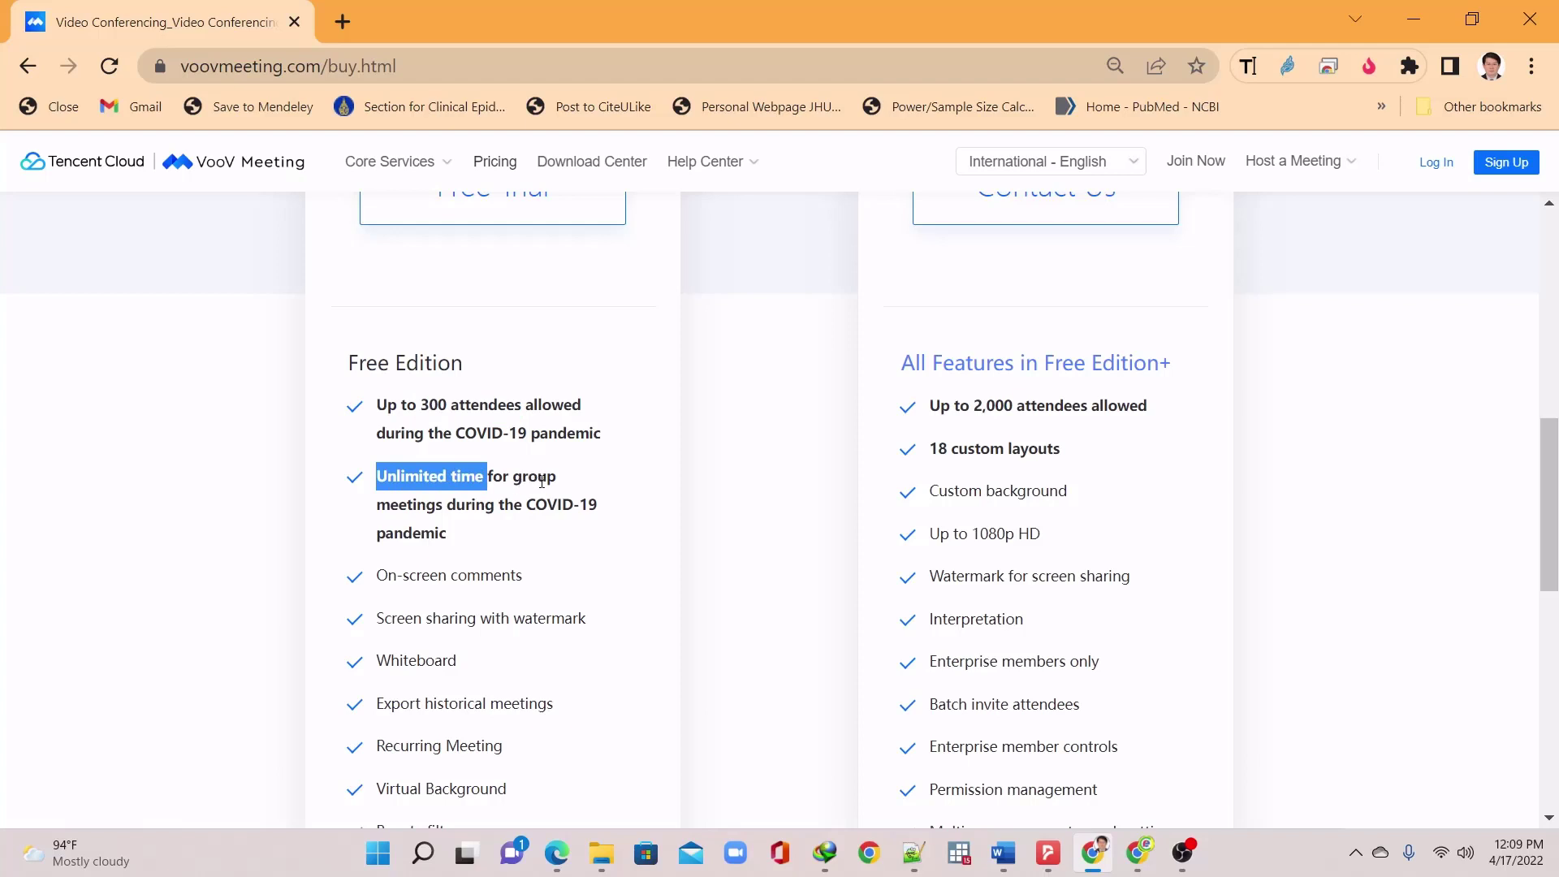
Review the remaining edition feature lists, then go to the Download Center
{"action": "scroll", "coordinate": [542, 481], "scroll_direction": "down", "scroll_amount": 5}
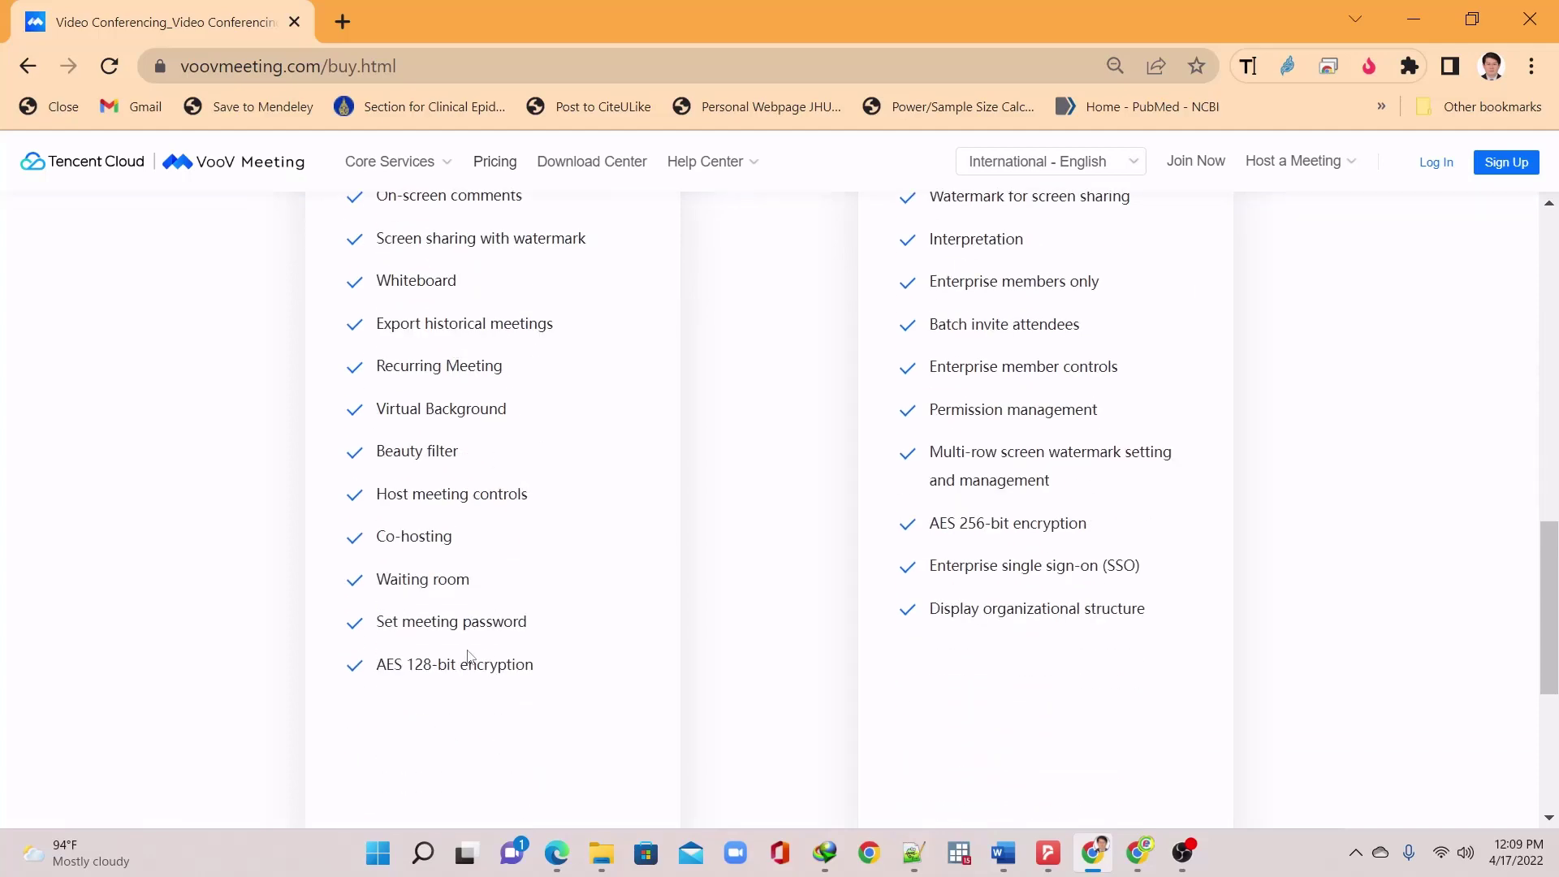
{"action": "scroll", "coordinate": [470, 649], "scroll_direction": "down", "scroll_amount": 5}
{"action": "scroll", "coordinate": [682, 591], "scroll_direction": "up", "scroll_amount": 15}
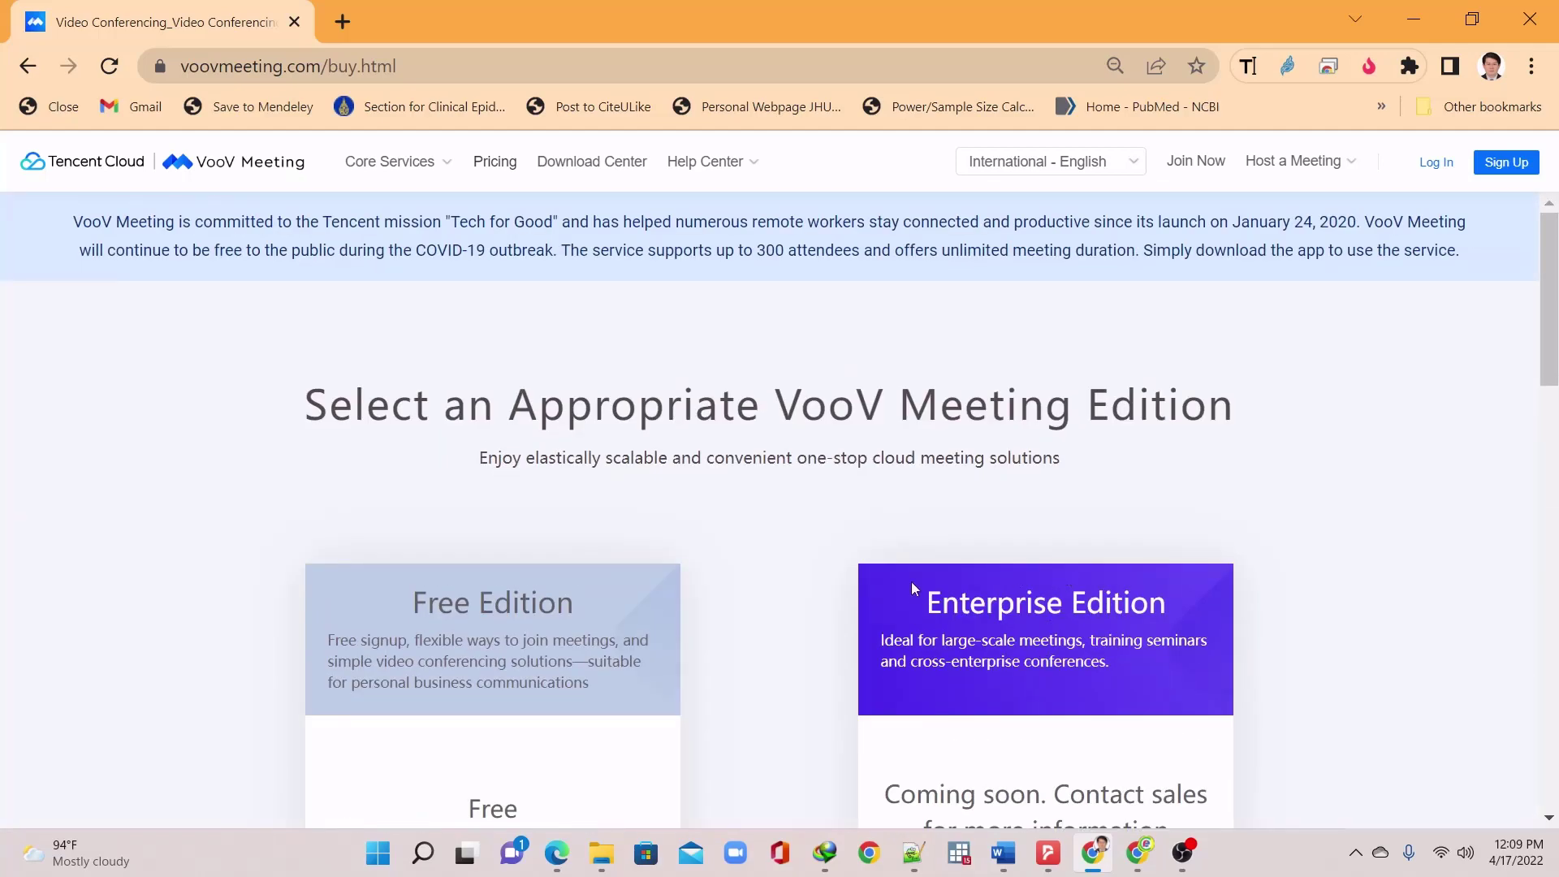
{"action": "scroll", "coordinate": [911, 582], "scroll_direction": "down", "scroll_amount": 5}
{"action": "scroll", "coordinate": [911, 601], "scroll_direction": "down", "scroll_amount": 2}
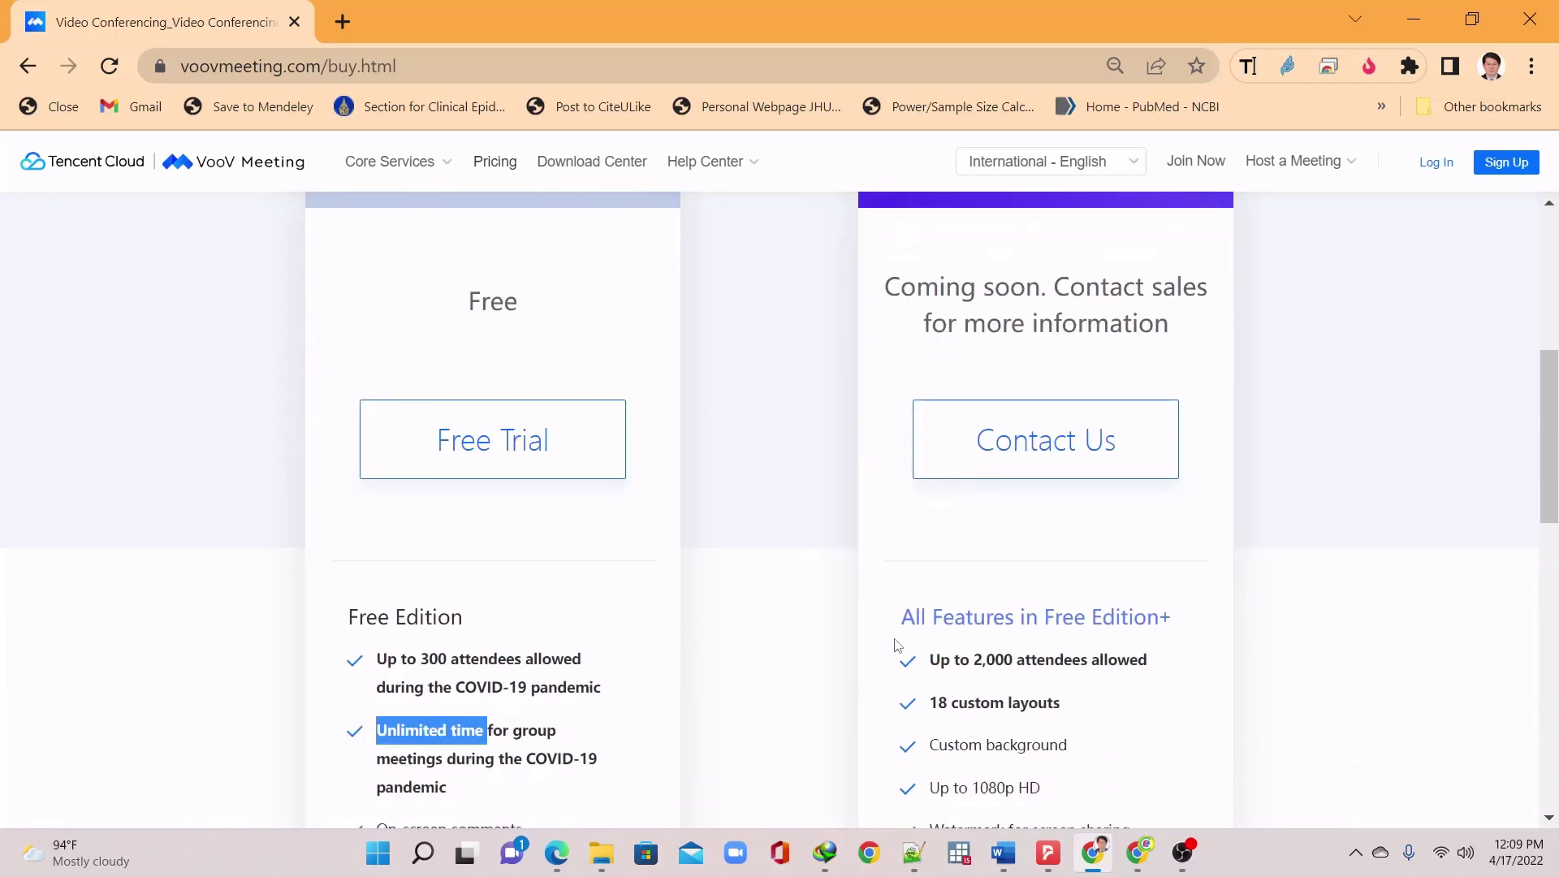
{"action": "scroll", "coordinate": [891, 660], "scroll_direction": "down", "scroll_amount": 2}
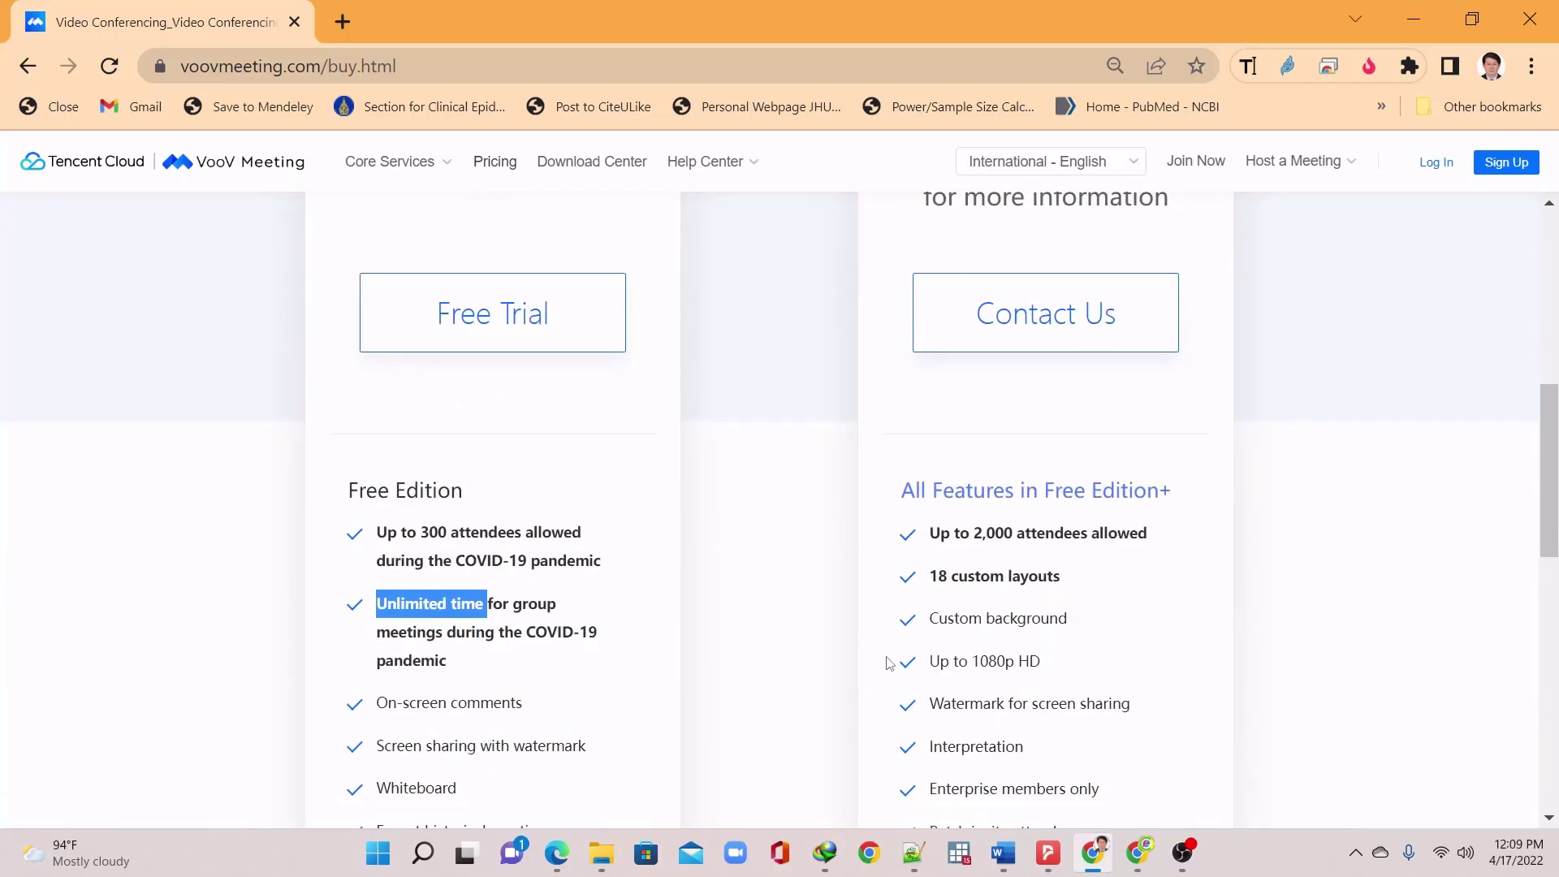
{"action": "scroll", "coordinate": [891, 663], "scroll_direction": "up", "scroll_amount": 8}
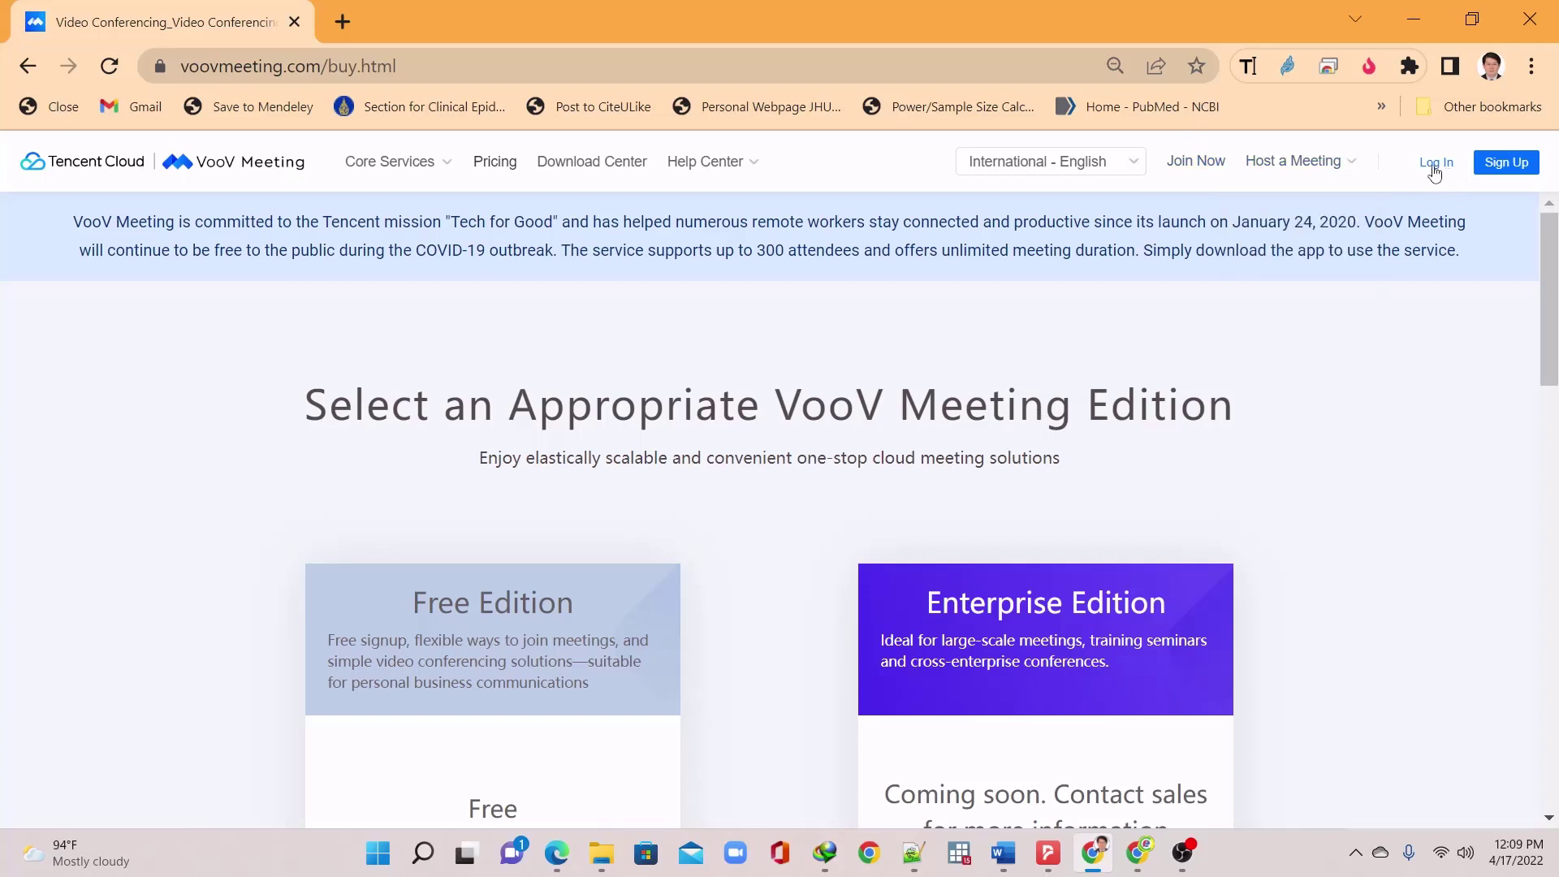
{"action": "left_click", "coordinate": [582, 181]}
Download the Windows installer via IDM's Start Download and bring the download manager forward
{"action": "scroll", "coordinate": [718, 398], "scroll_direction": "down", "scroll_amount": 5}
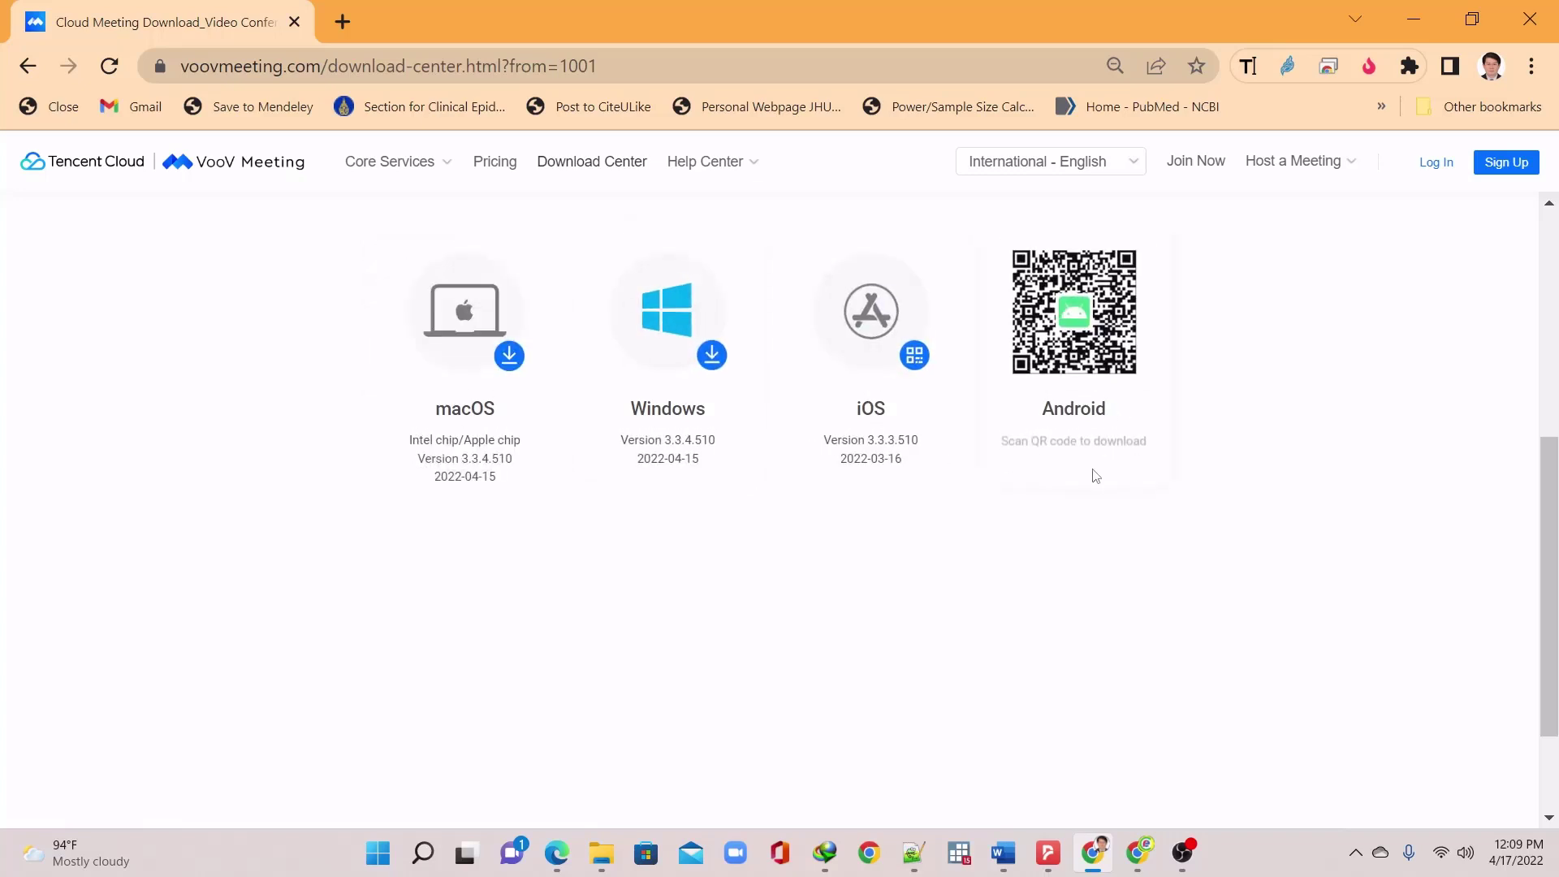
{"action": "scroll", "coordinate": [1235, 479], "scroll_direction": "up", "scroll_amount": 1}
{"action": "scroll", "coordinate": [1202, 487], "scroll_direction": "up", "scroll_amount": 3}
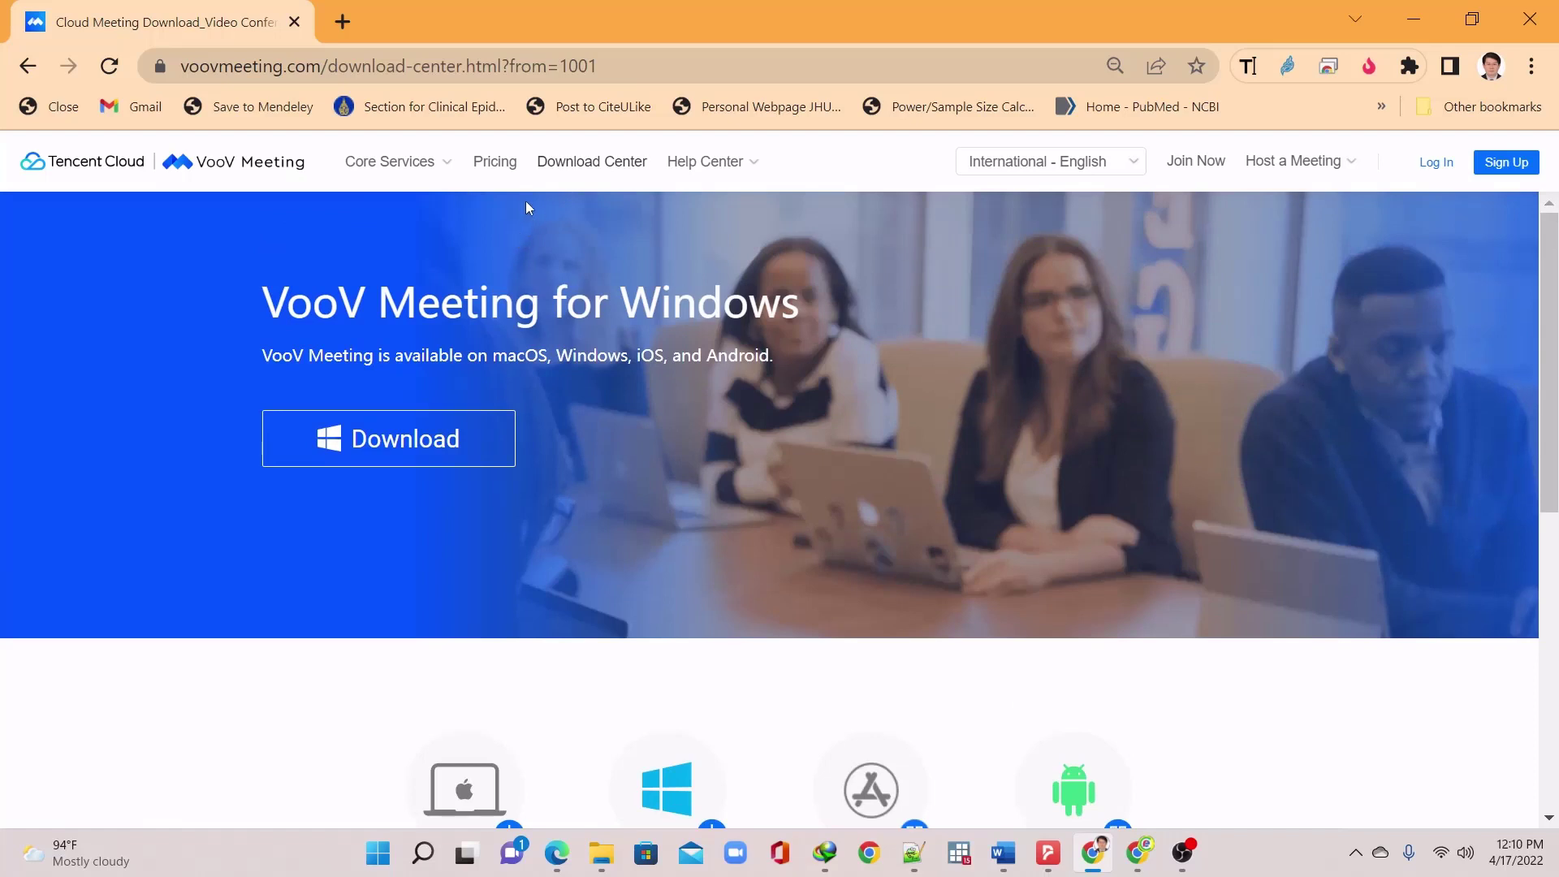
{"action": "mouse_move", "coordinate": [446, 179]}
{"action": "left_click", "coordinate": [475, 446]}
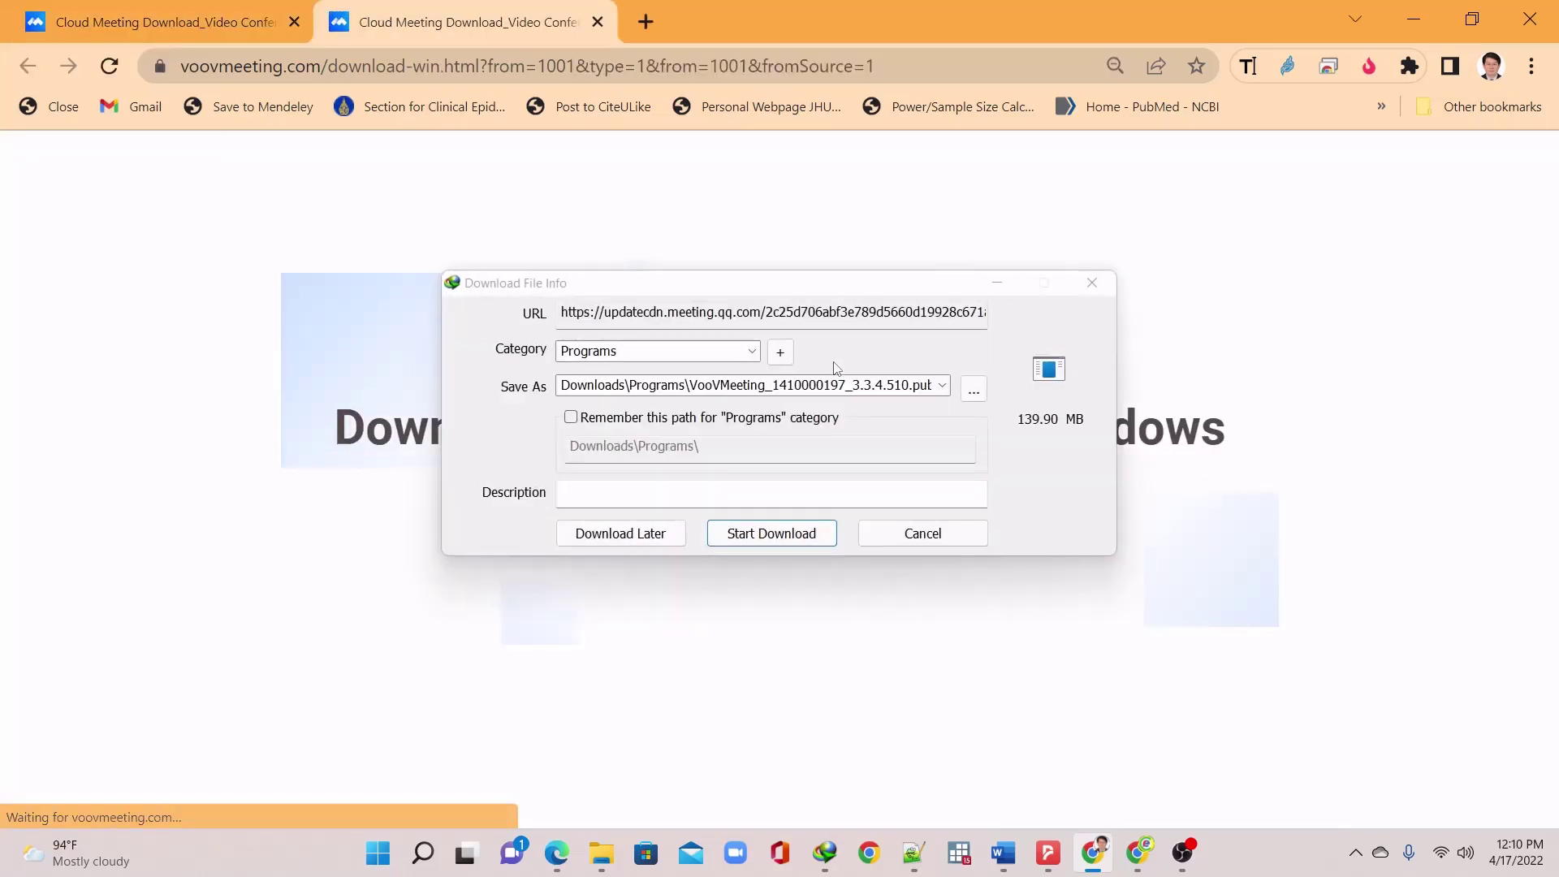
{"action": "left_click", "coordinate": [774, 545]}
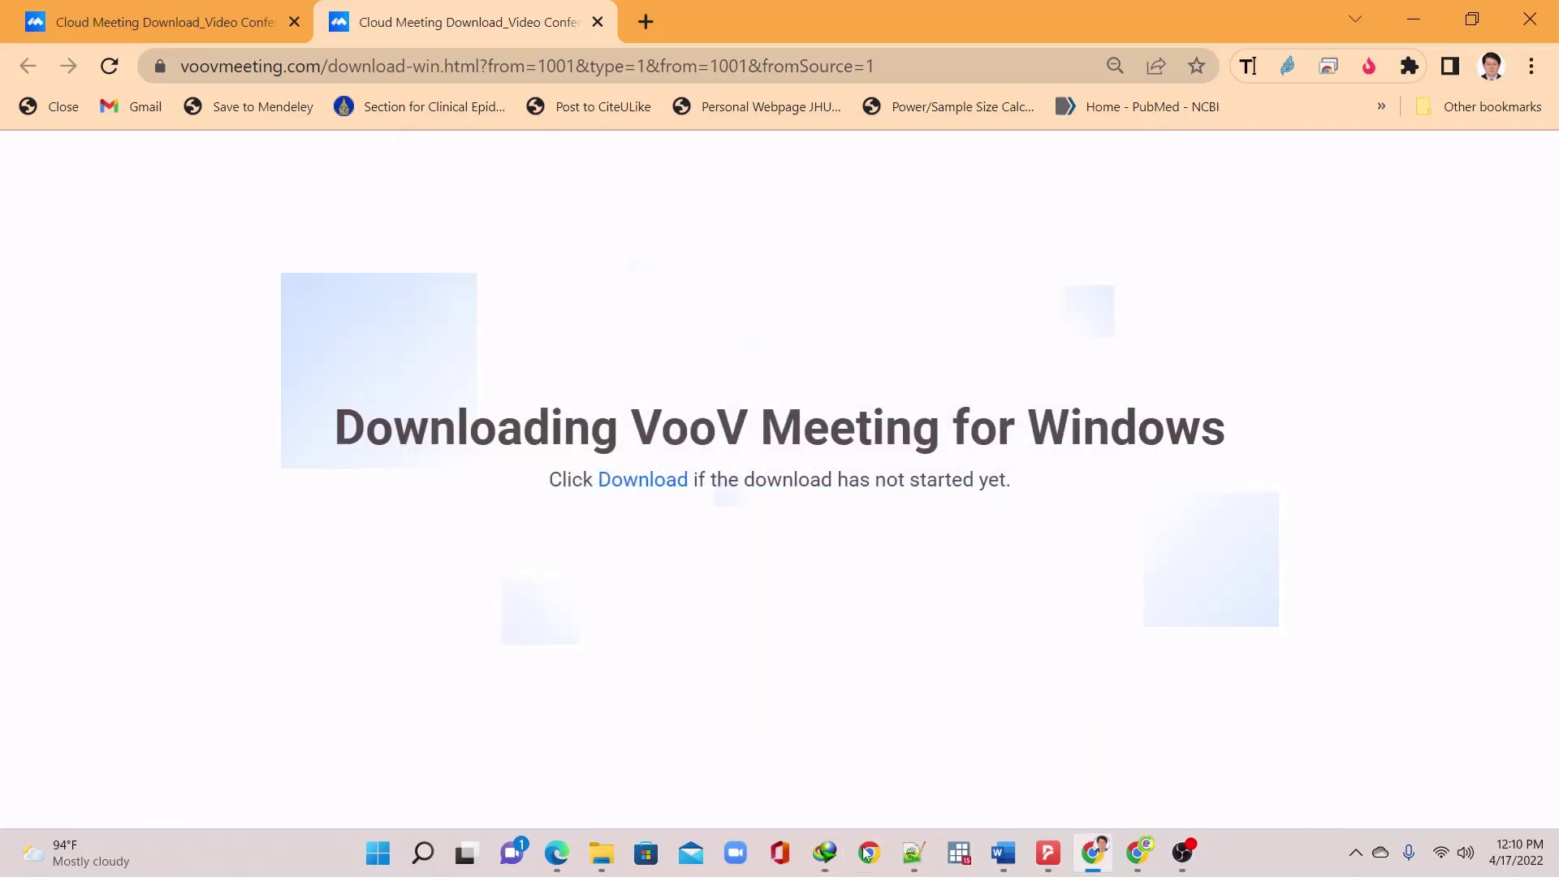
{"action": "left_click", "coordinate": [825, 853]}
Run the downloaded VooVMeeting installer, accept the licence, install to the default folder and finish
{"action": "left_click", "coordinate": [1041, 685]}
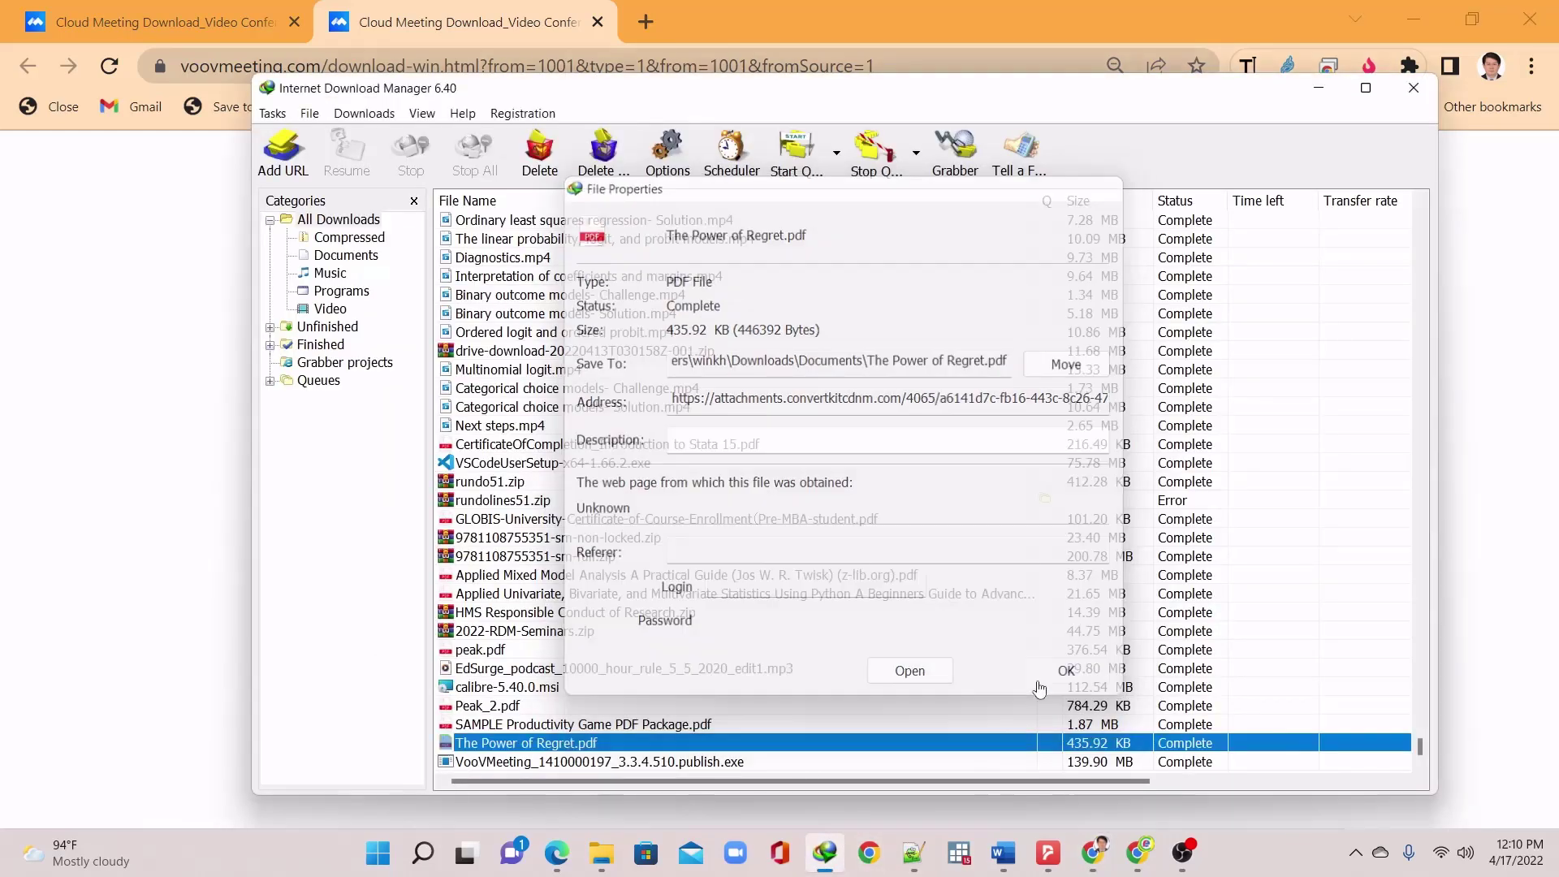
{"action": "double_click", "coordinate": [821, 762]}
{"action": "left_click", "coordinate": [910, 674]}
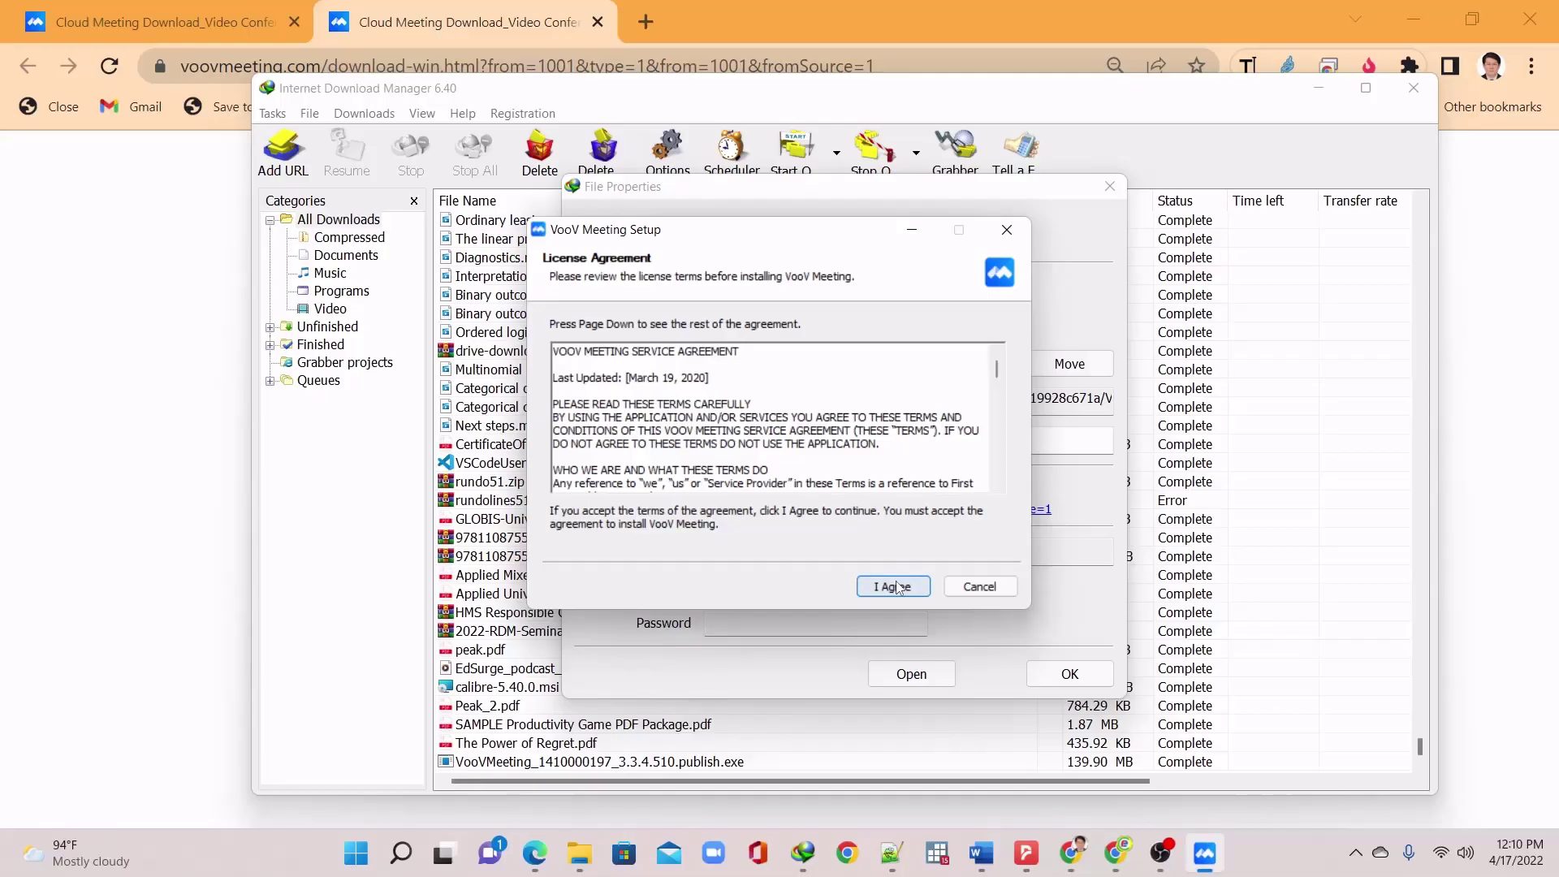
{"action": "left_click", "coordinate": [894, 586]}
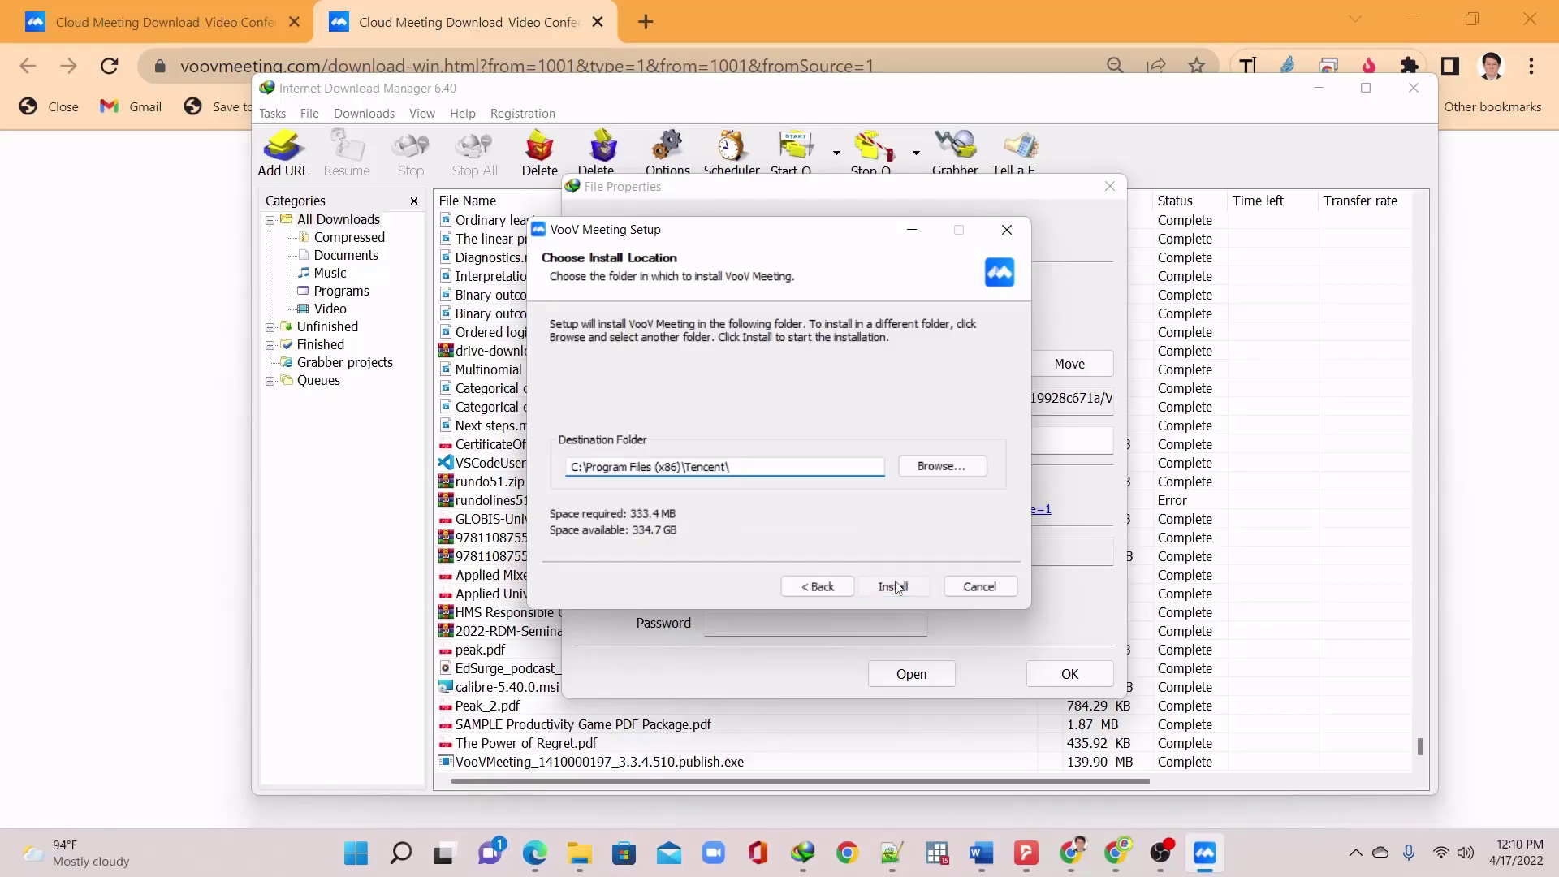
{"action": "left_click", "coordinate": [897, 586]}
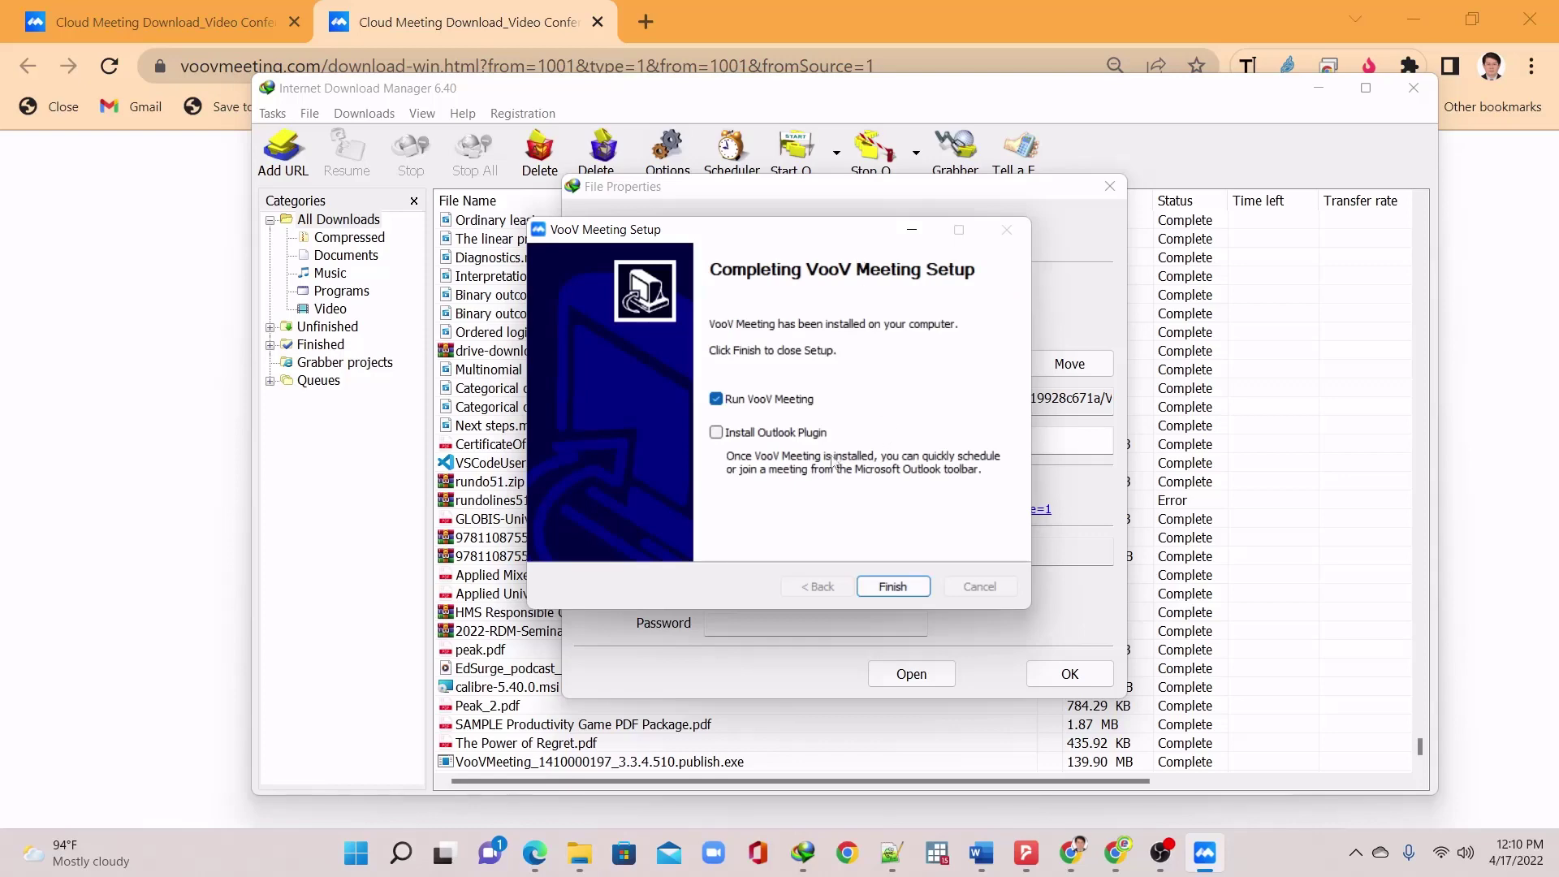
{"action": "left_click", "coordinate": [904, 587]}
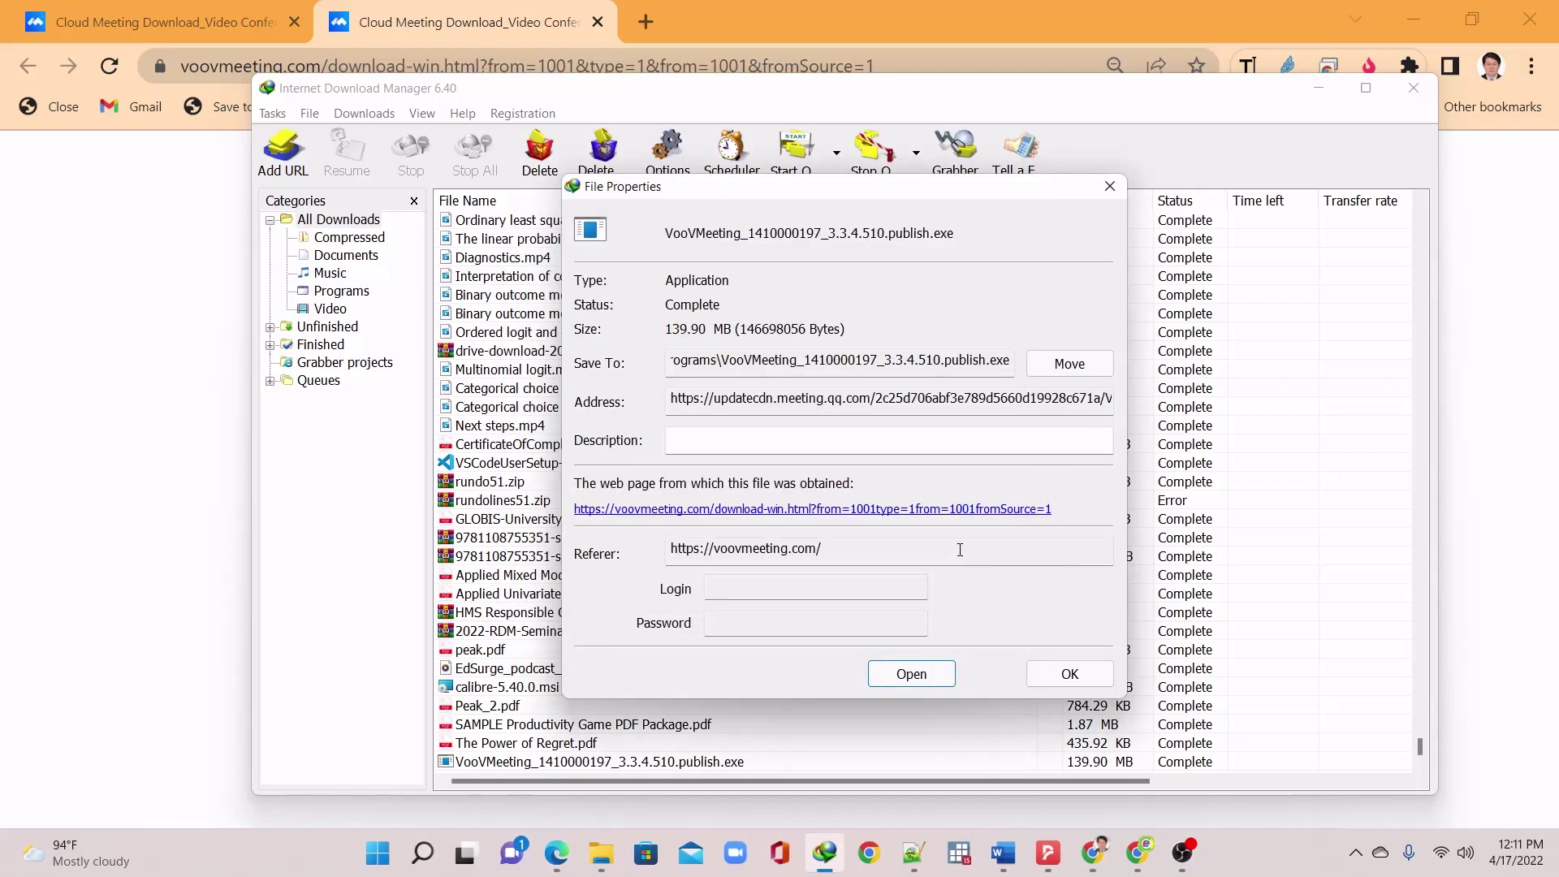
{"action": "left_click", "coordinate": [1069, 676]}
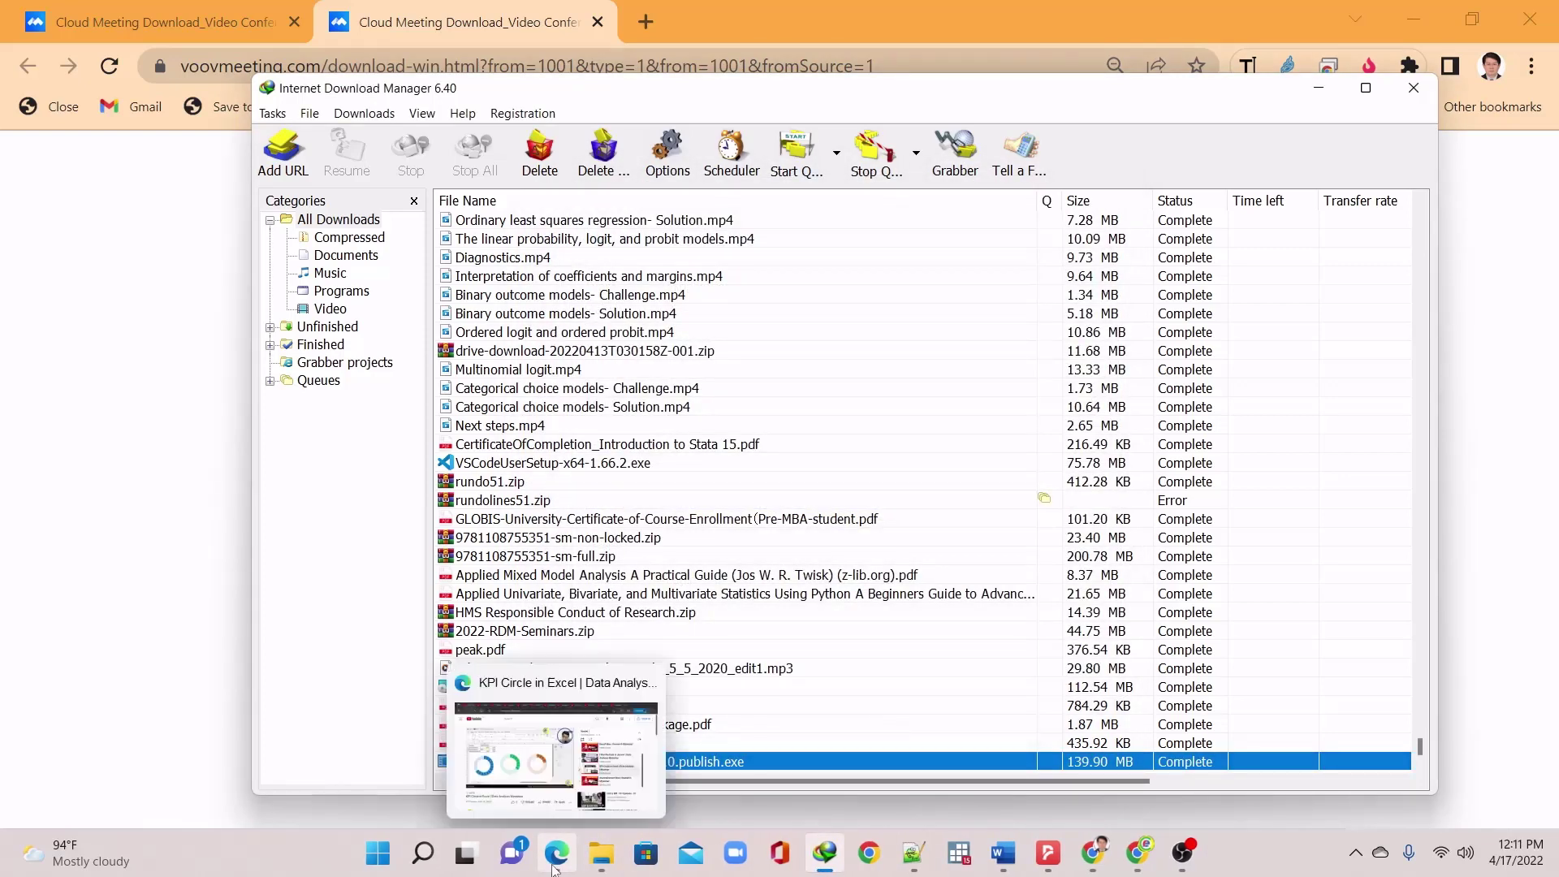
Launch VooV Meeting from the Start menu, agree to the service agreement, and choose Sign Up
{"action": "left_click", "coordinate": [384, 864]}
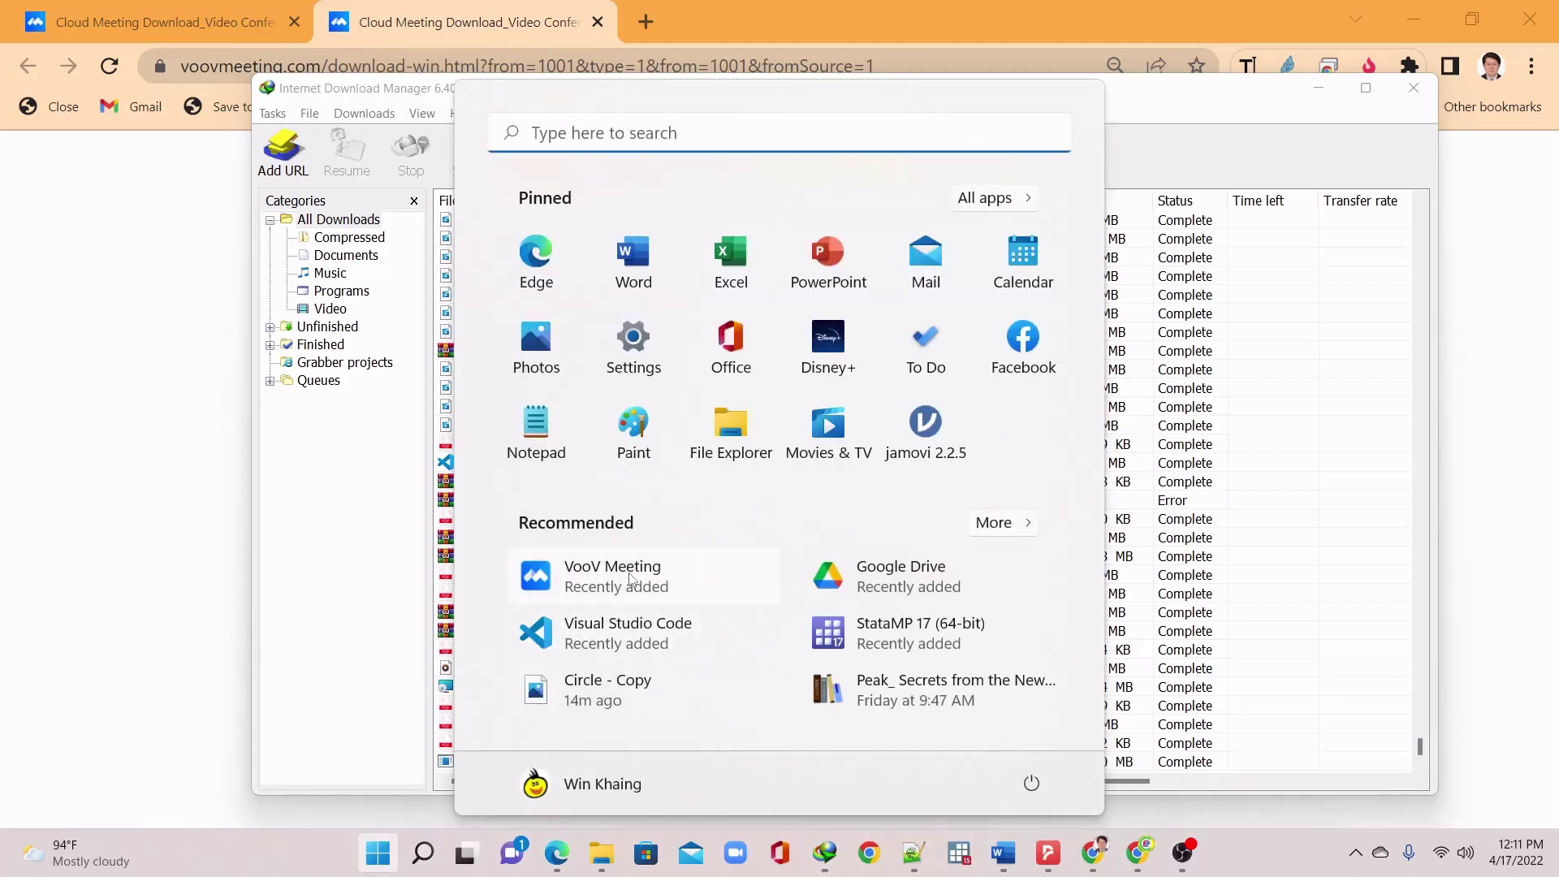
{"action": "left_click", "coordinate": [642, 575]}
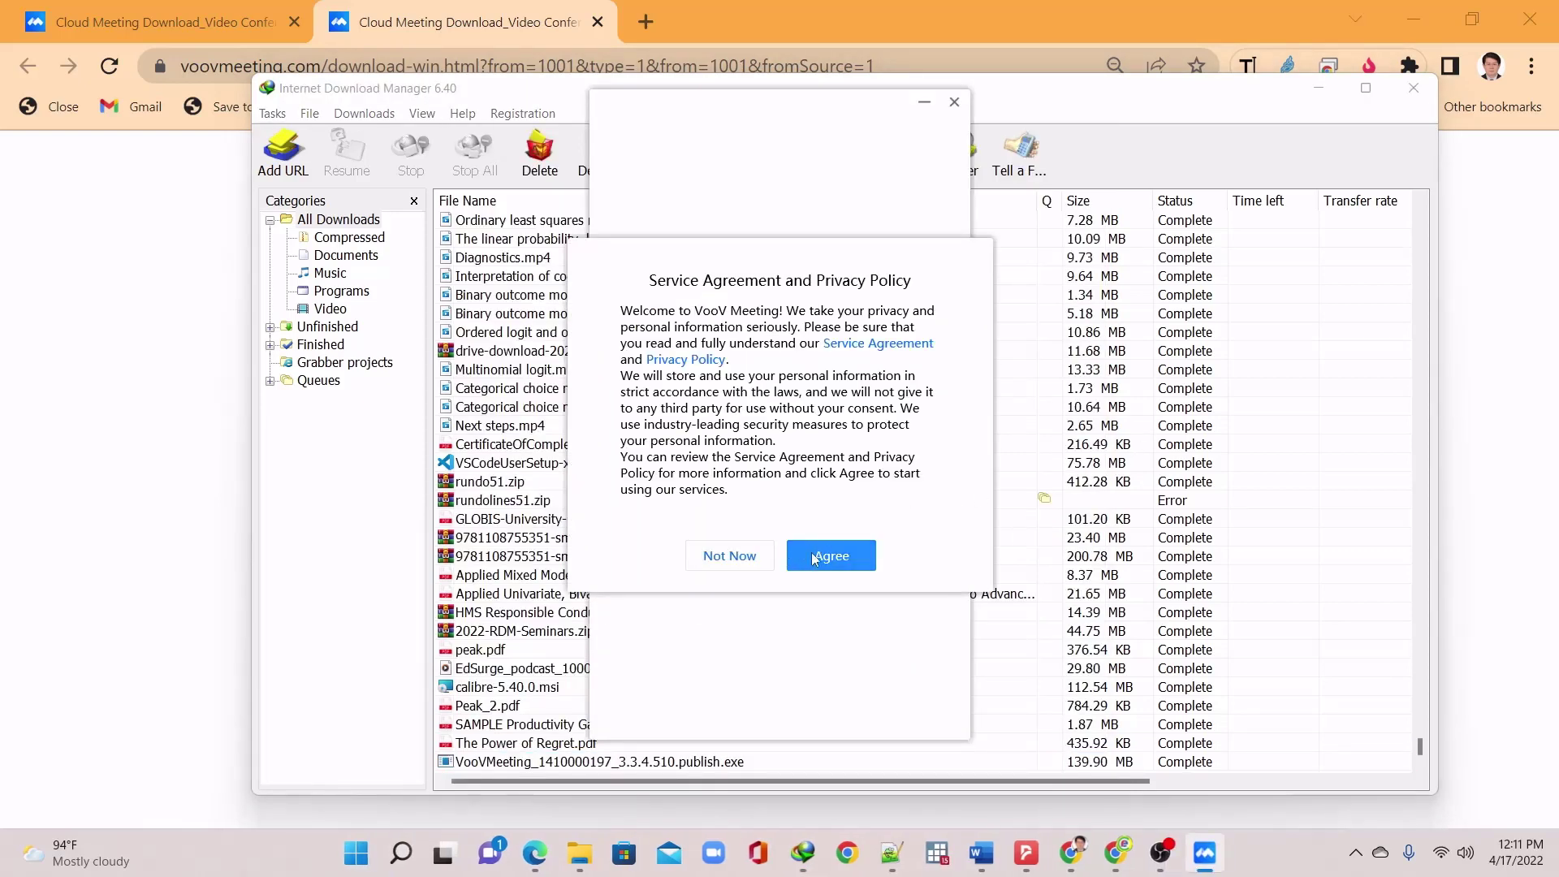
{"action": "left_click", "coordinate": [826, 557]}
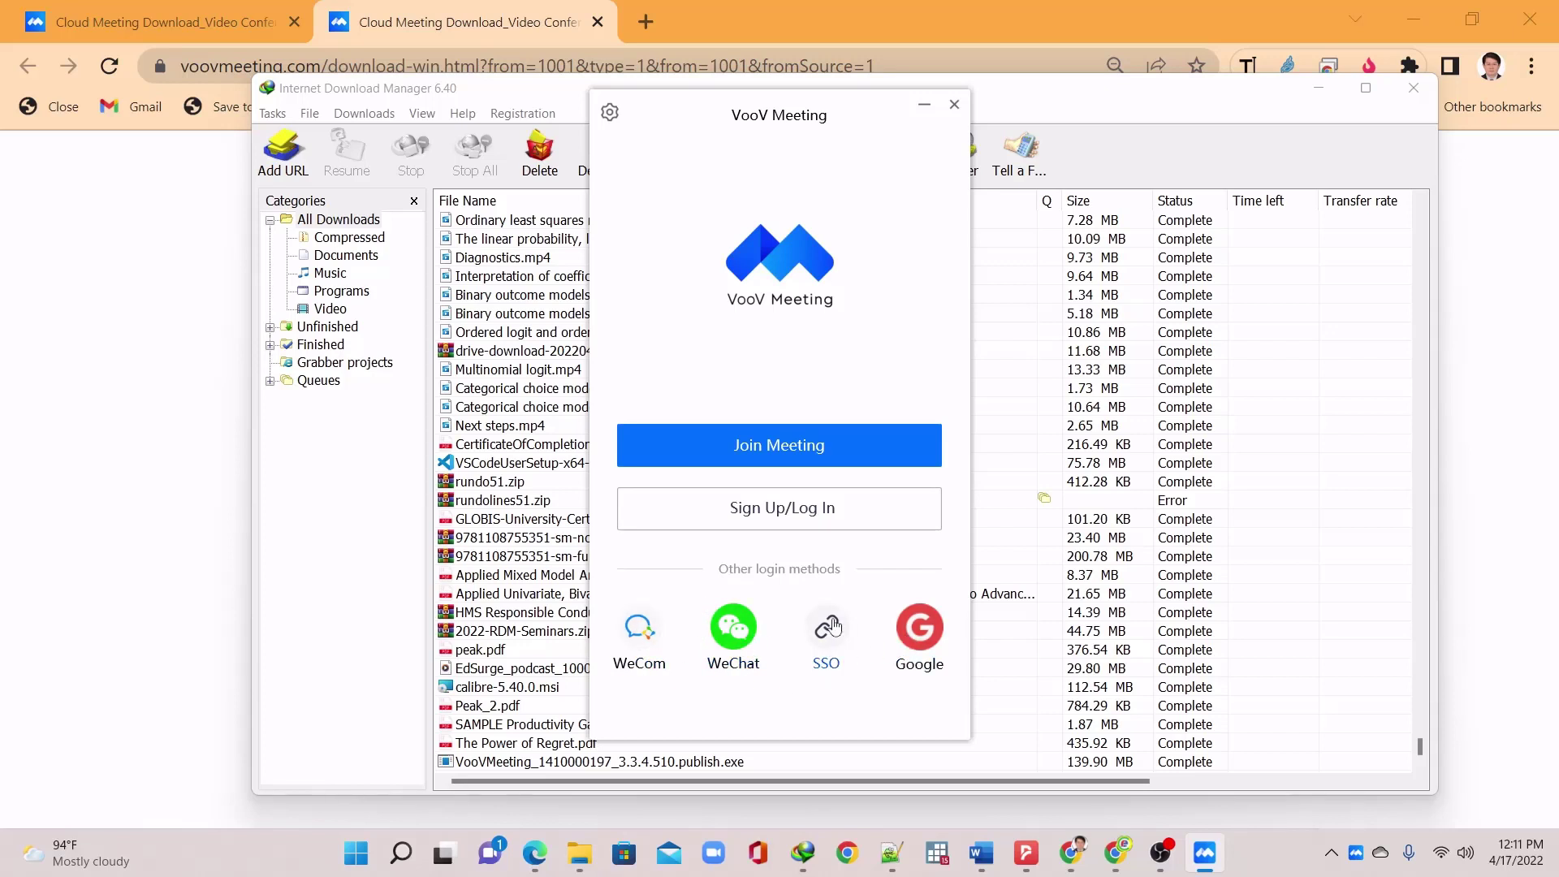
{"action": "left_click", "coordinate": [835, 510]}
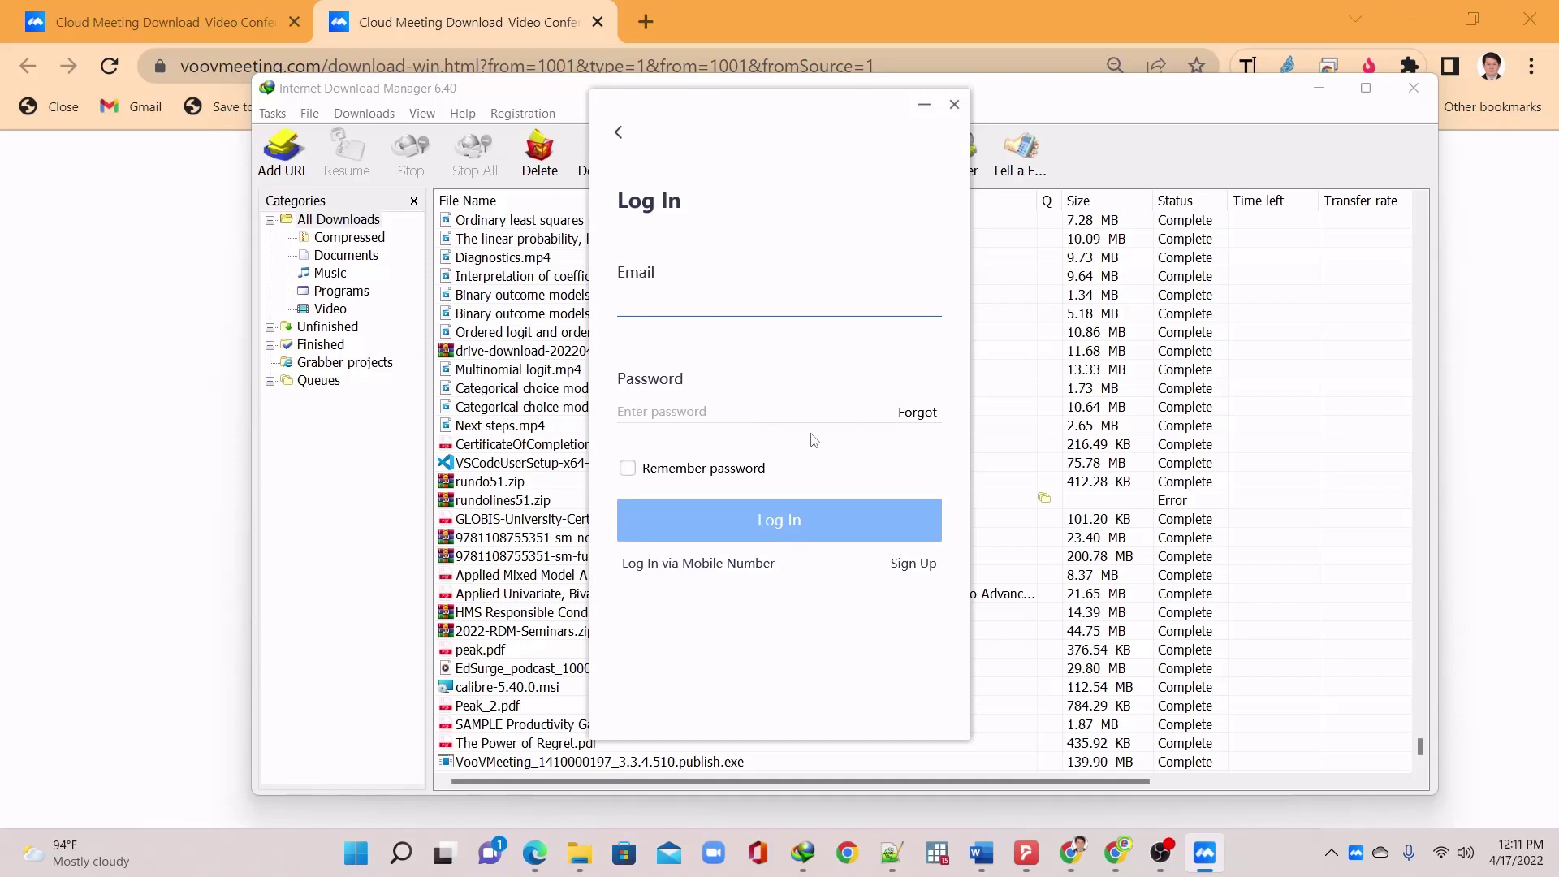
{"action": "left_click", "coordinate": [896, 574]}
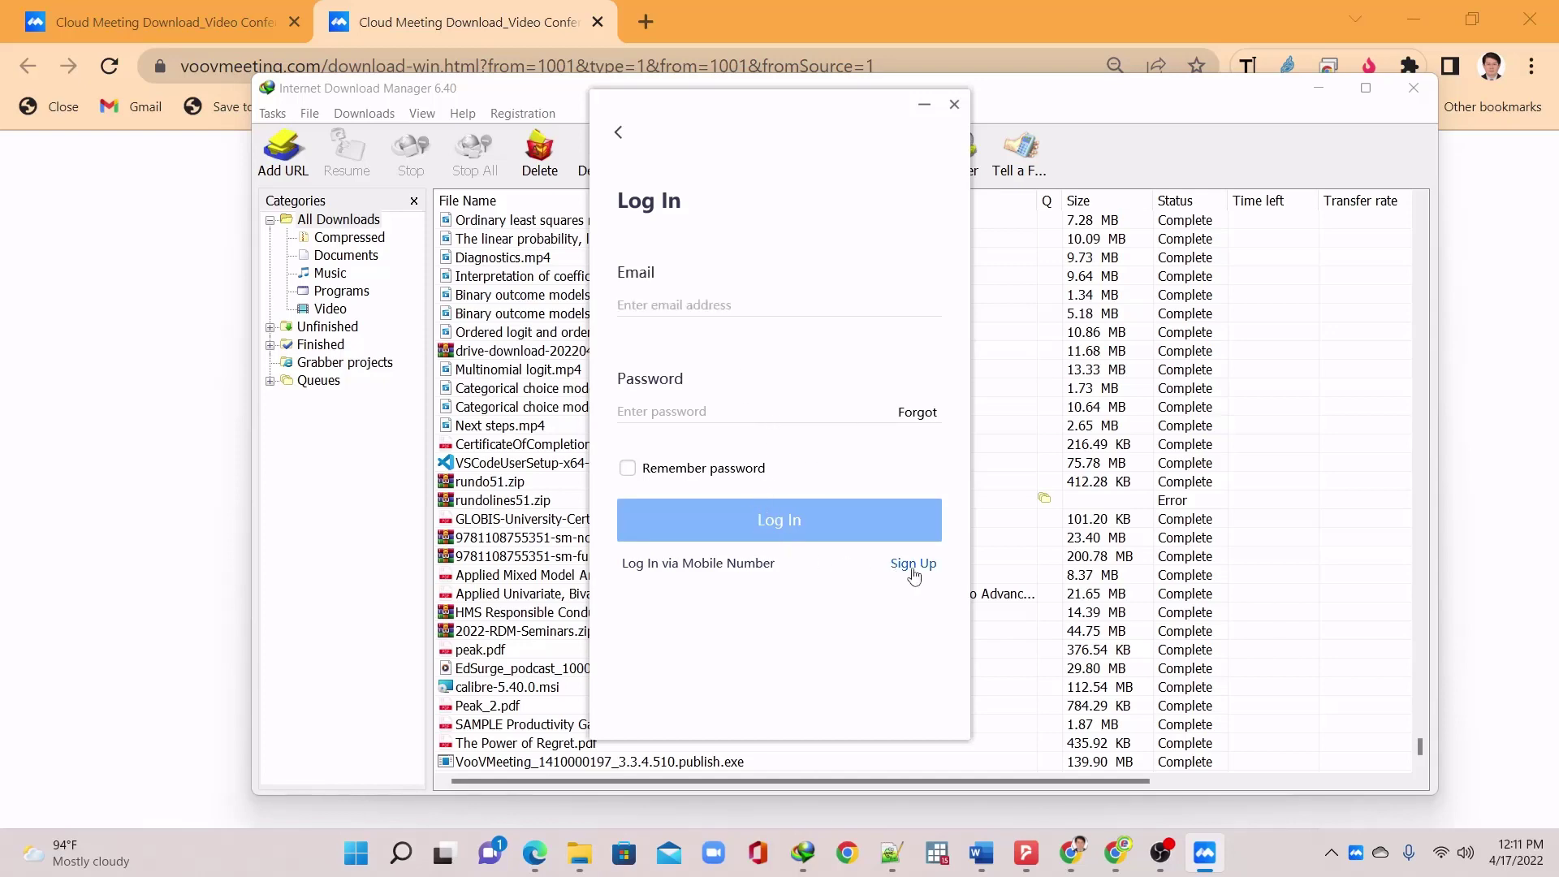
Minimize the login window and pick Myanmar (Burma) from the Primary Location list
{"action": "left_click", "coordinate": [924, 104]}
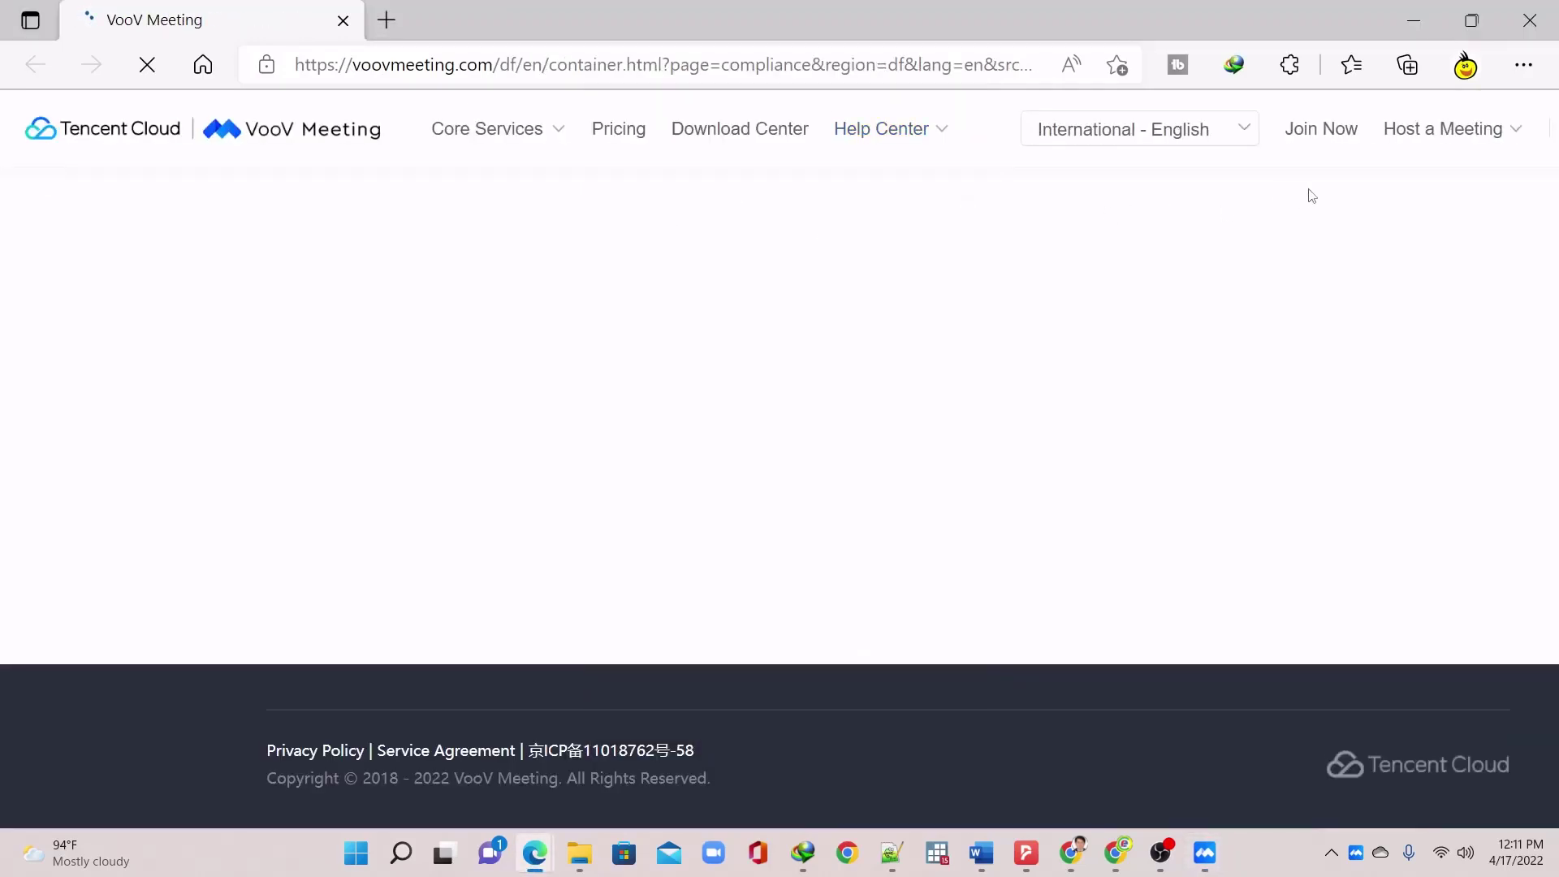
{"action": "left_click", "coordinate": [840, 359]}
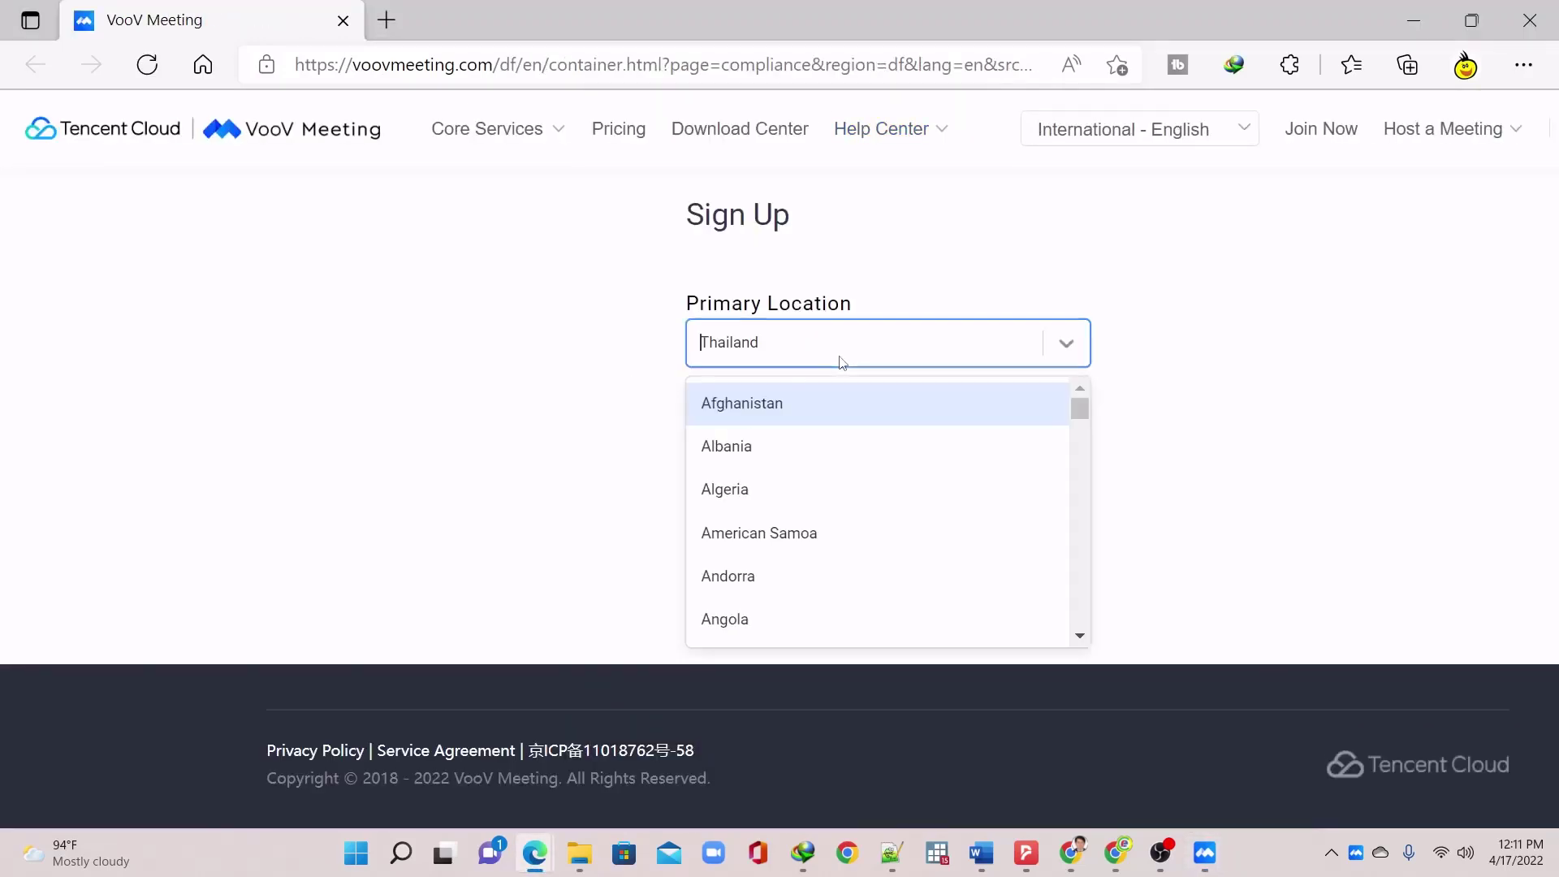
{"action": "scroll", "coordinate": [780, 487], "scroll_direction": "down", "scroll_amount": 7}
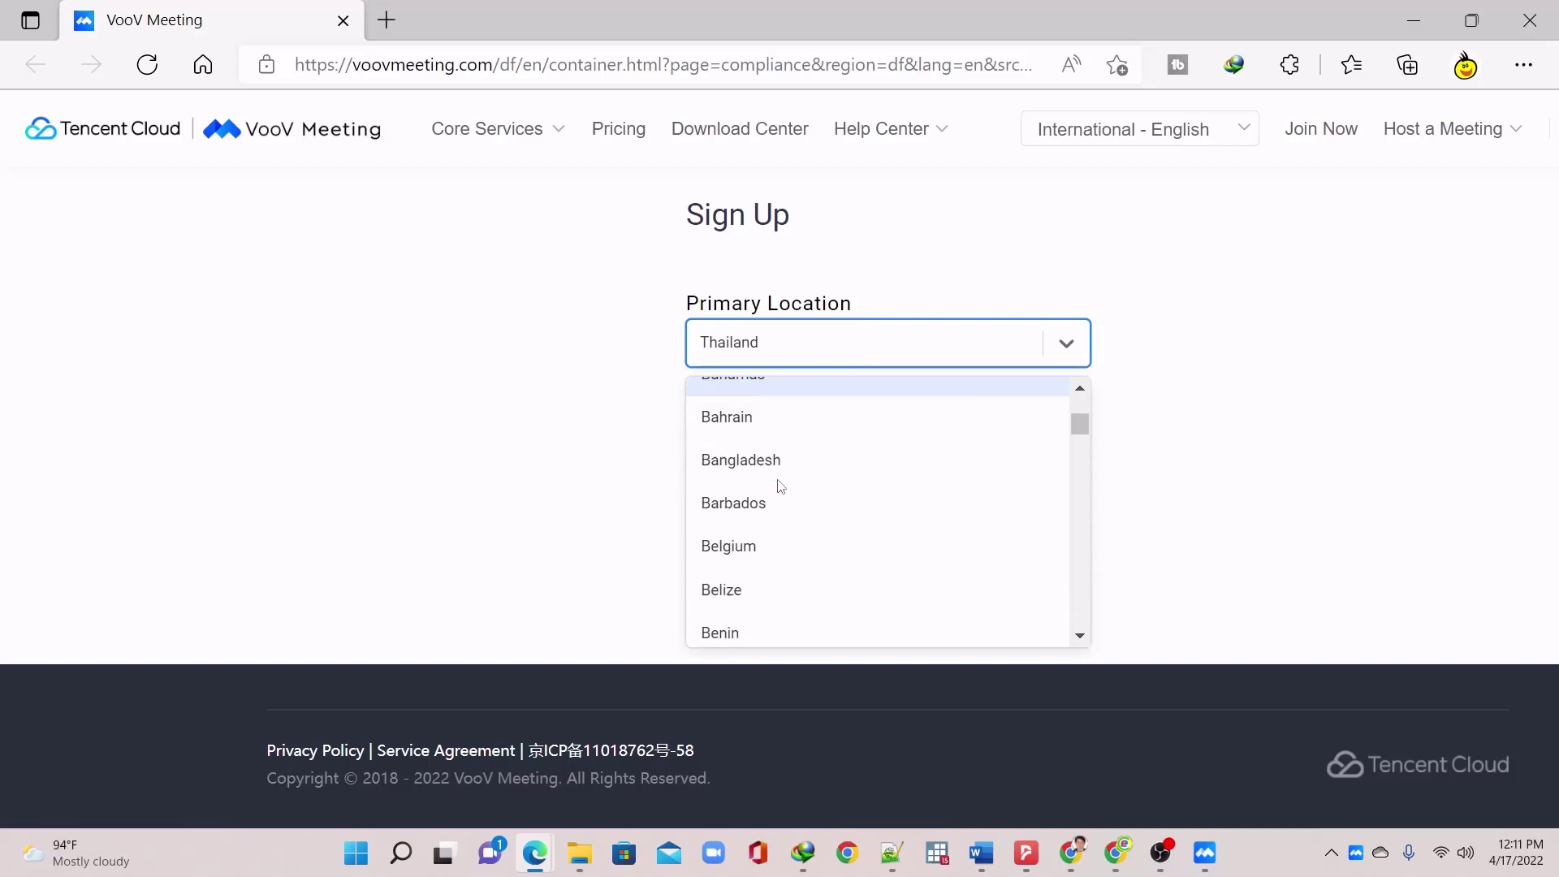
{"action": "scroll", "coordinate": [782, 486], "scroll_direction": "down", "scroll_amount": 15}
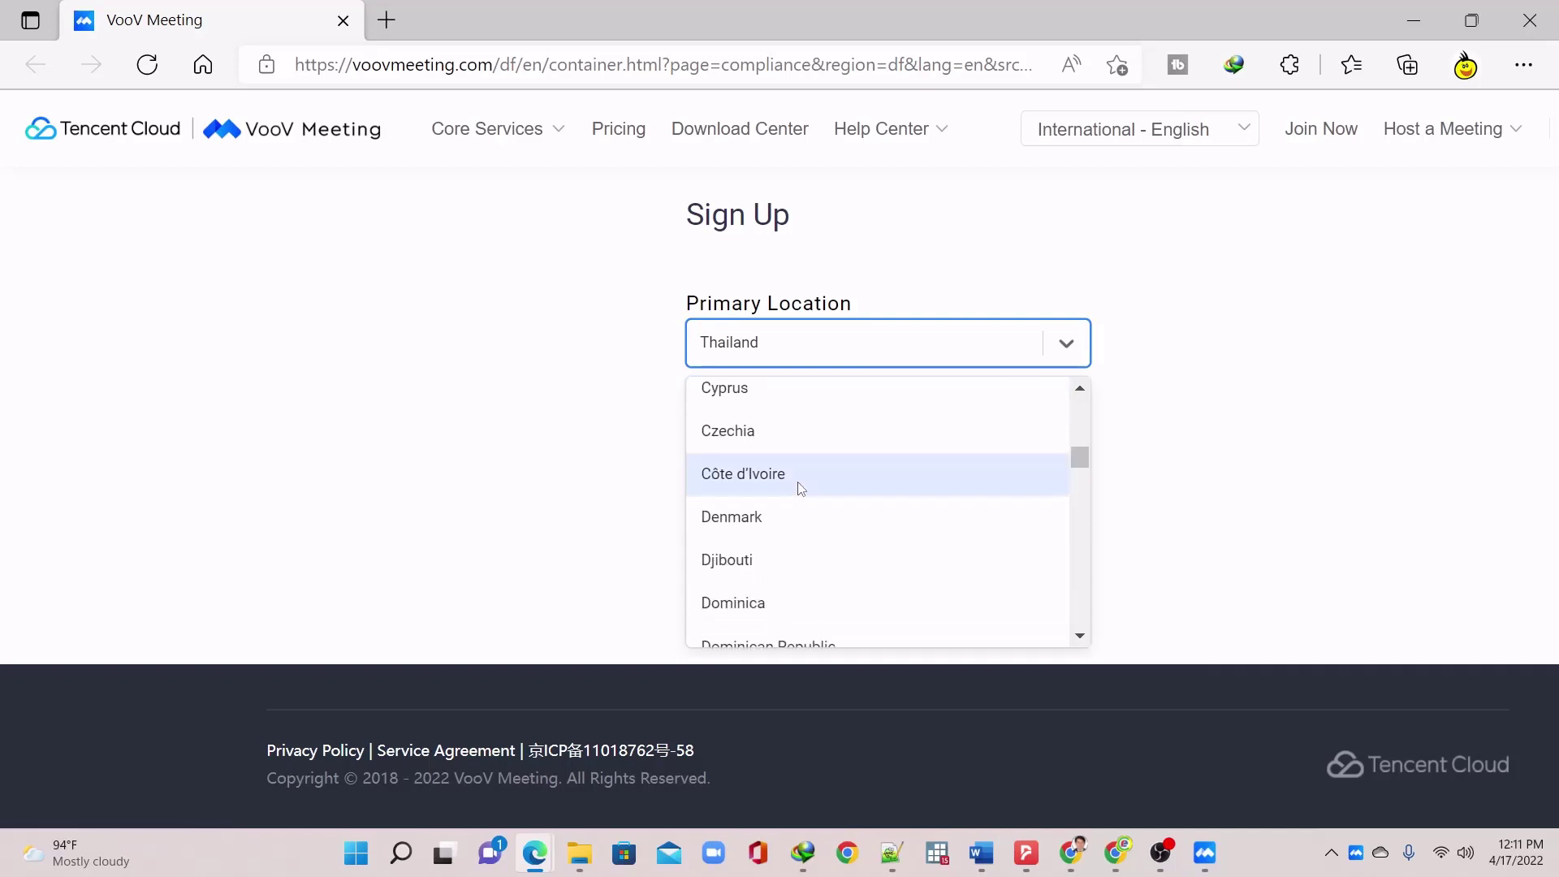
{"action": "scroll", "coordinate": [802, 489], "scroll_direction": "down", "scroll_amount": 15}
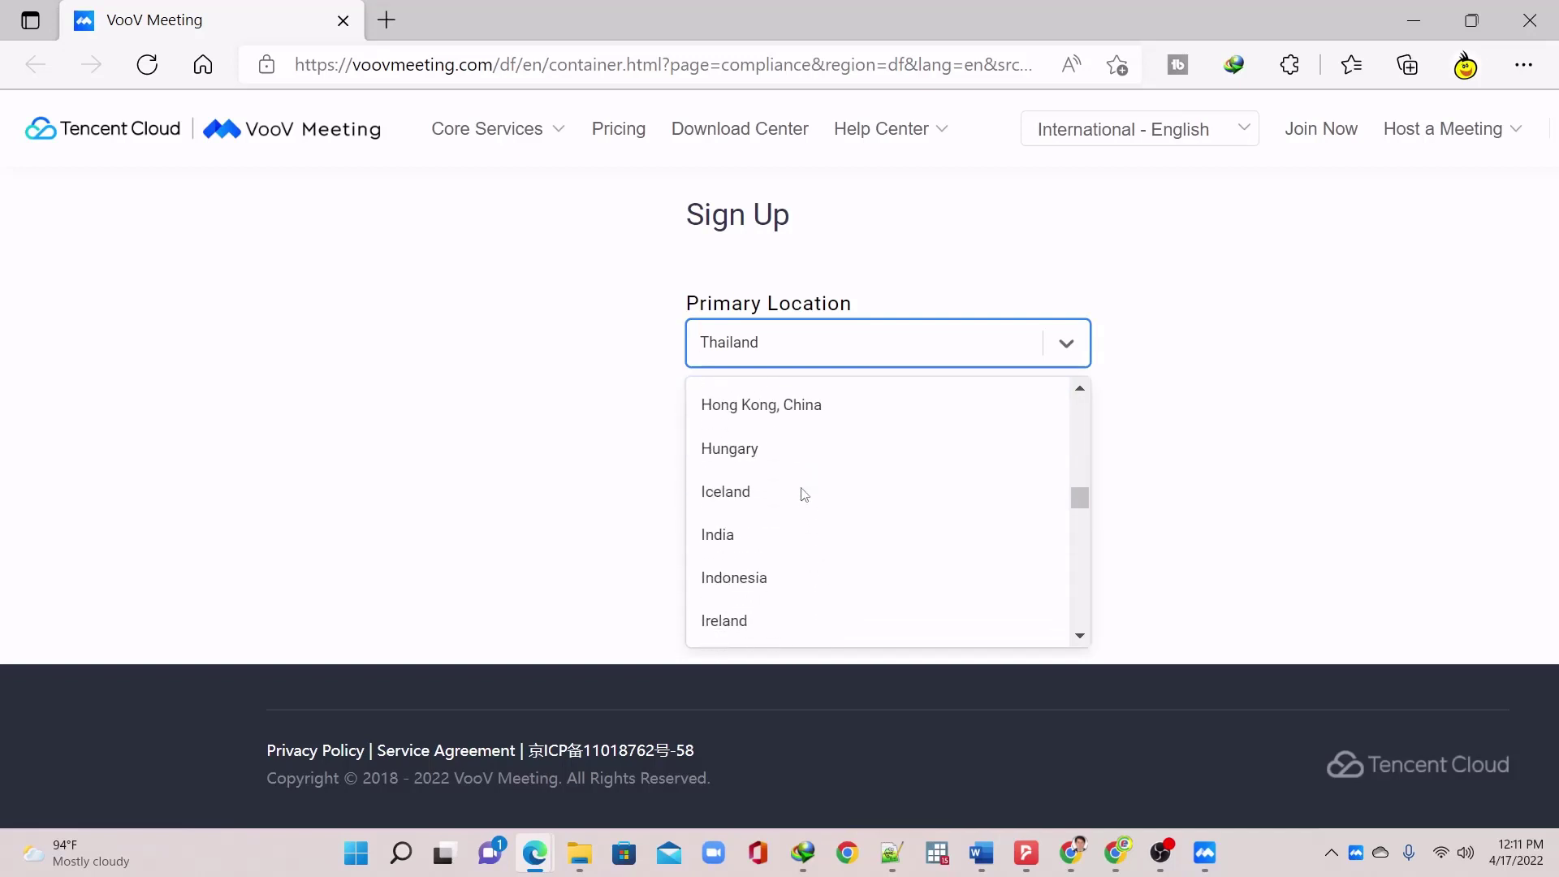
{"action": "scroll", "coordinate": [805, 491], "scroll_direction": "down", "scroll_amount": 15}
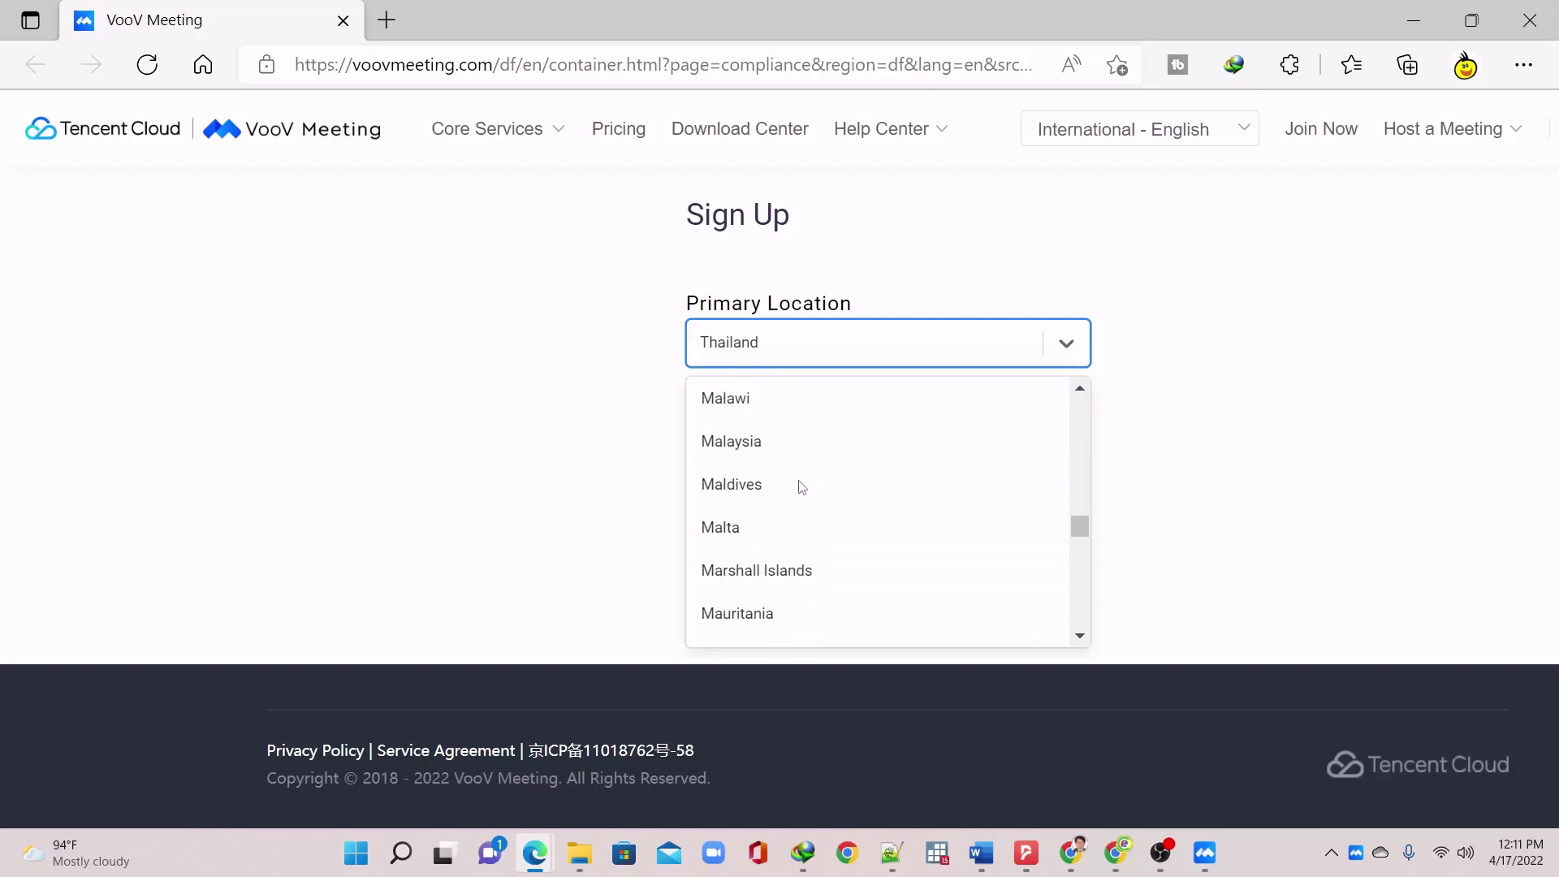
{"action": "scroll", "coordinate": [800, 488], "scroll_direction": "down", "scroll_amount": 8}
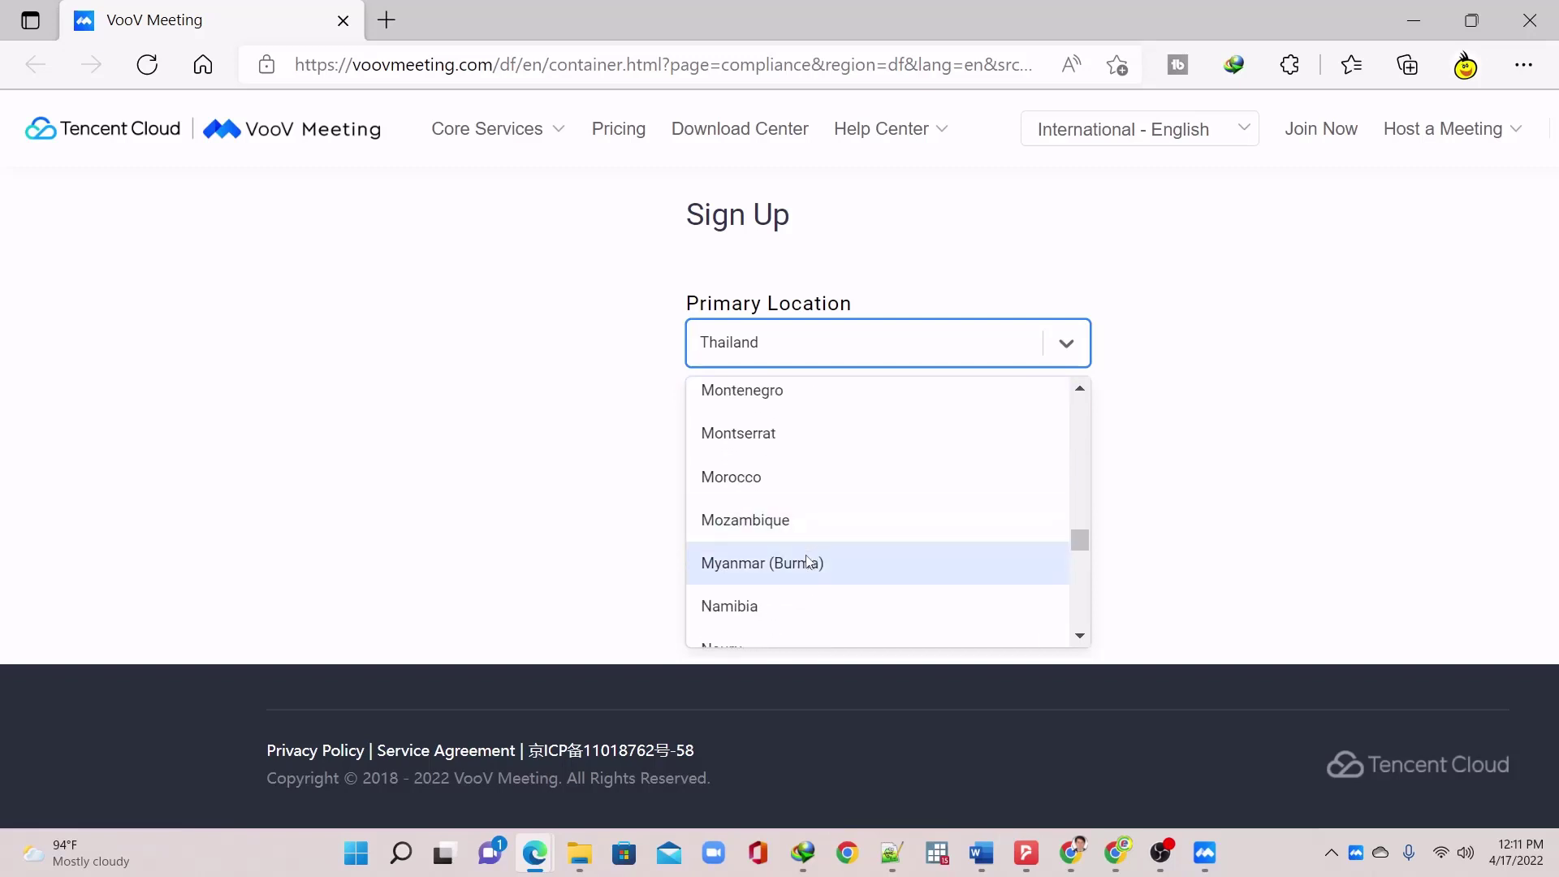
{"action": "left_click", "coordinate": [806, 563]}
Accept the Data Processing Agreement, Service Agreement and Privacy Policy
{"action": "left_click", "coordinate": [826, 620]}
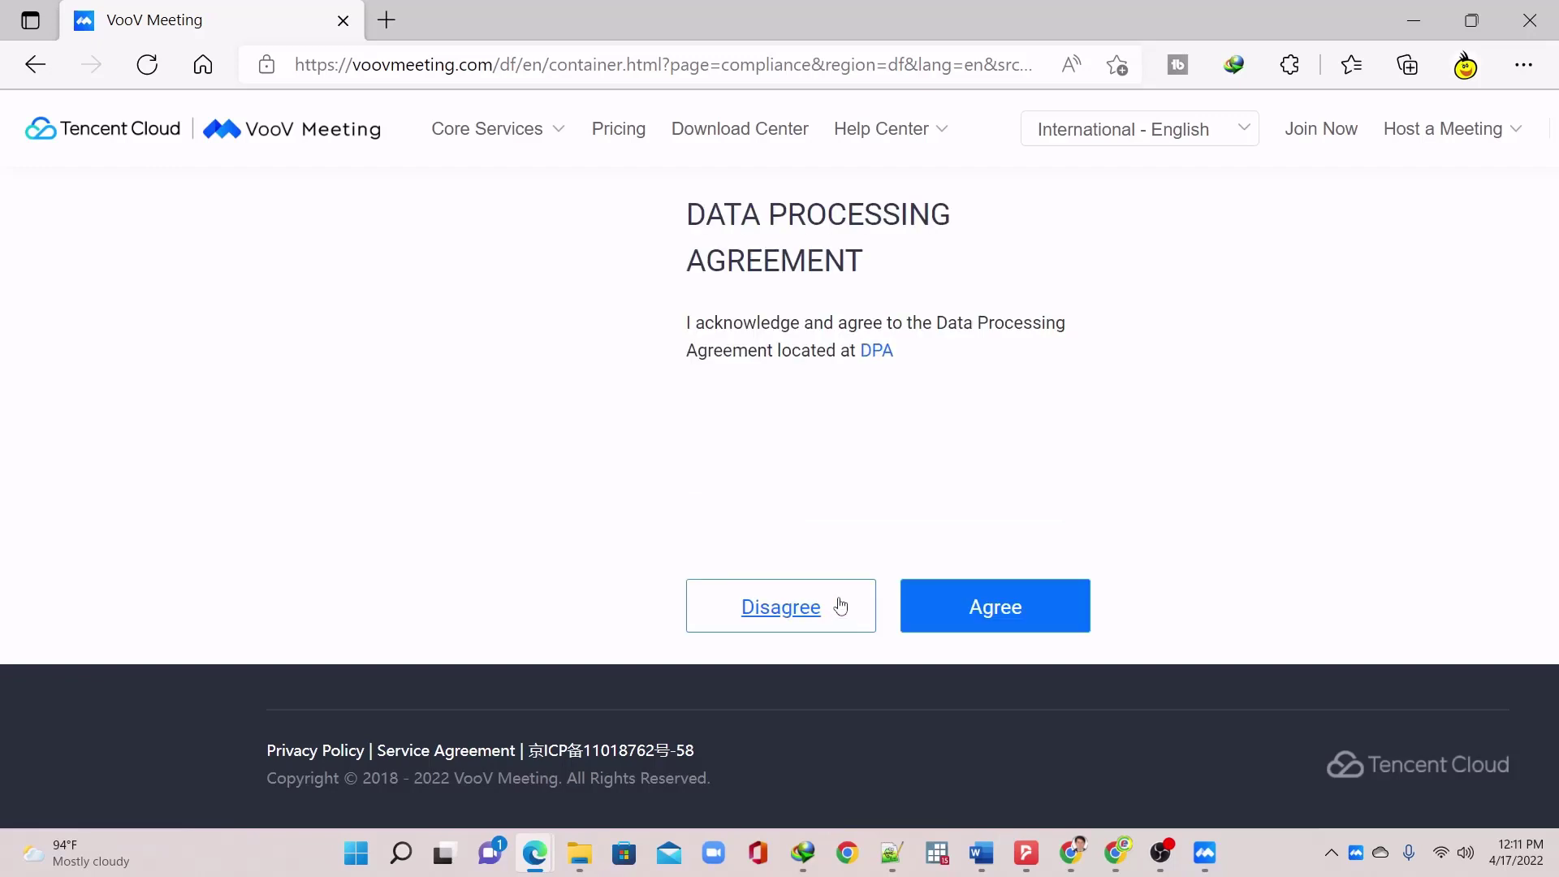
{"action": "left_click", "coordinate": [975, 613]}
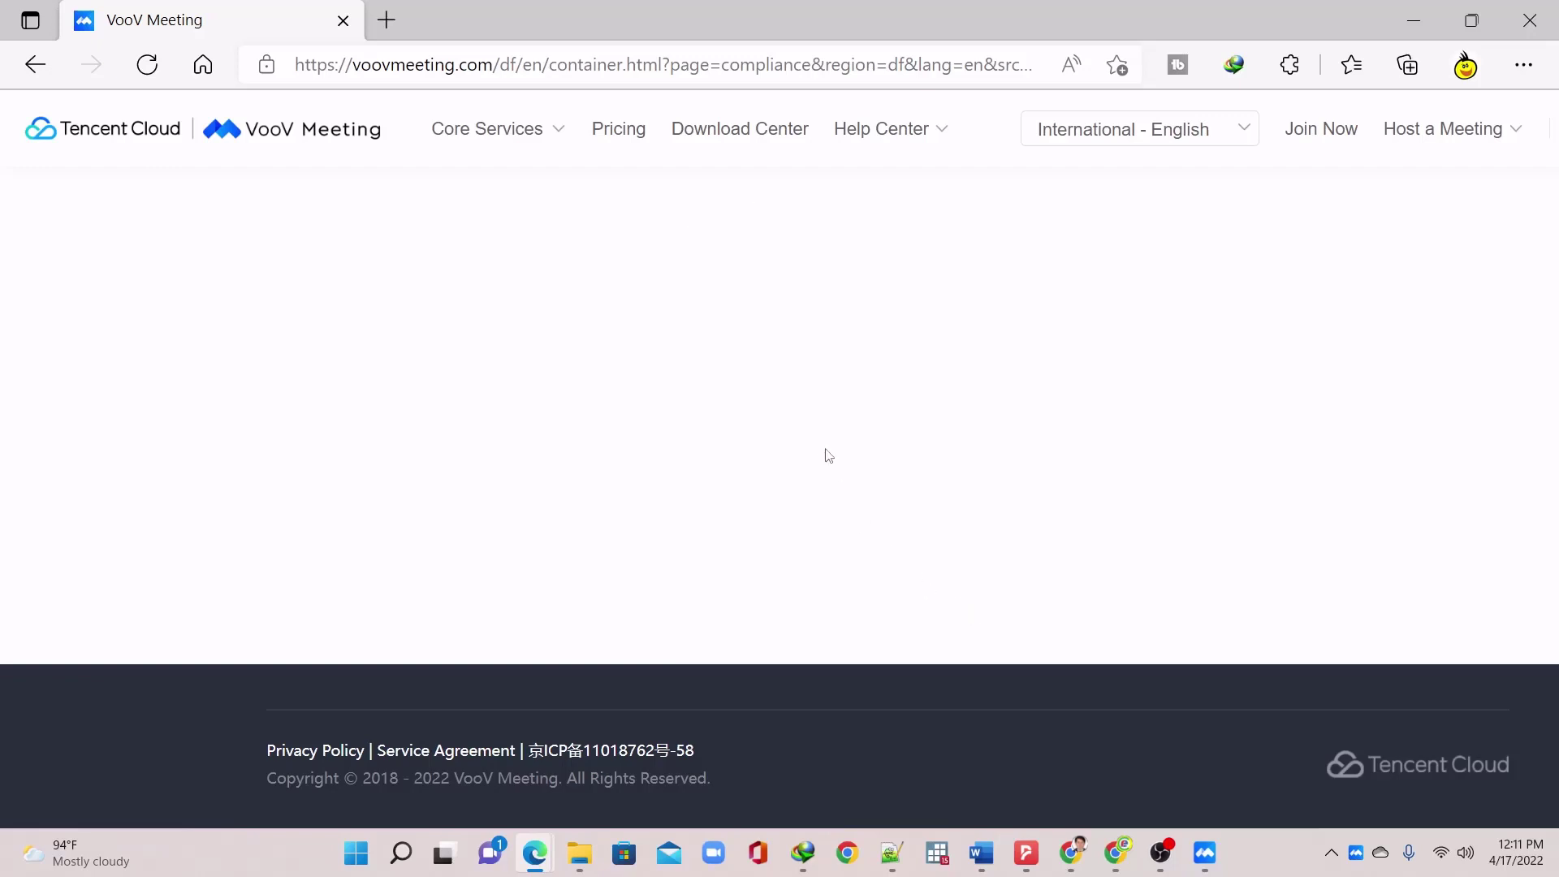
{"action": "left_click", "coordinate": [696, 275]}
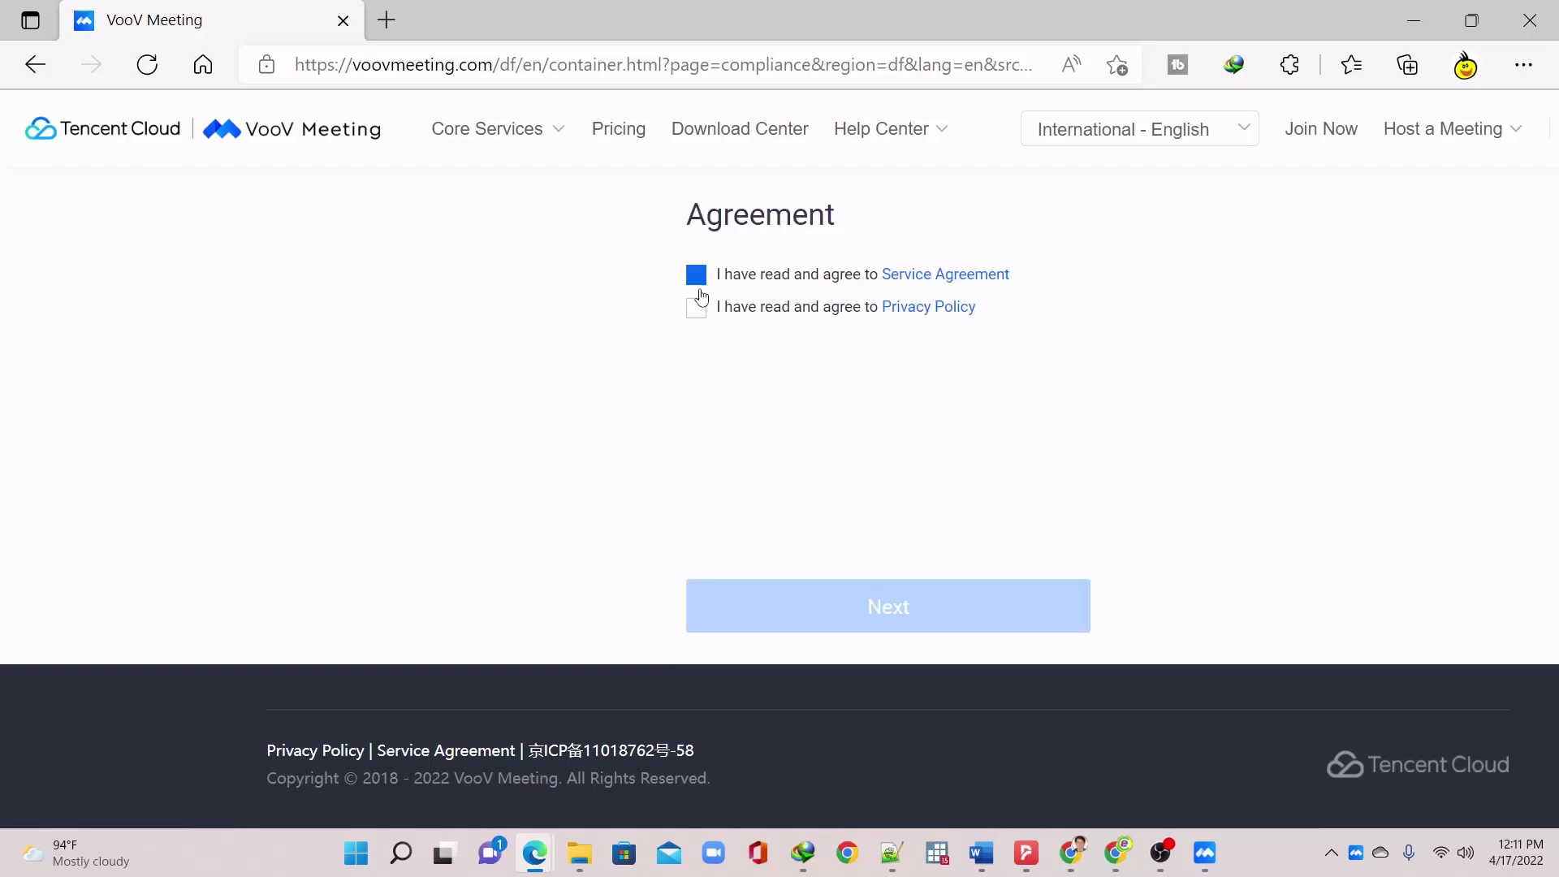
{"action": "left_click", "coordinate": [696, 307]}
{"action": "left_click", "coordinate": [852, 624]}
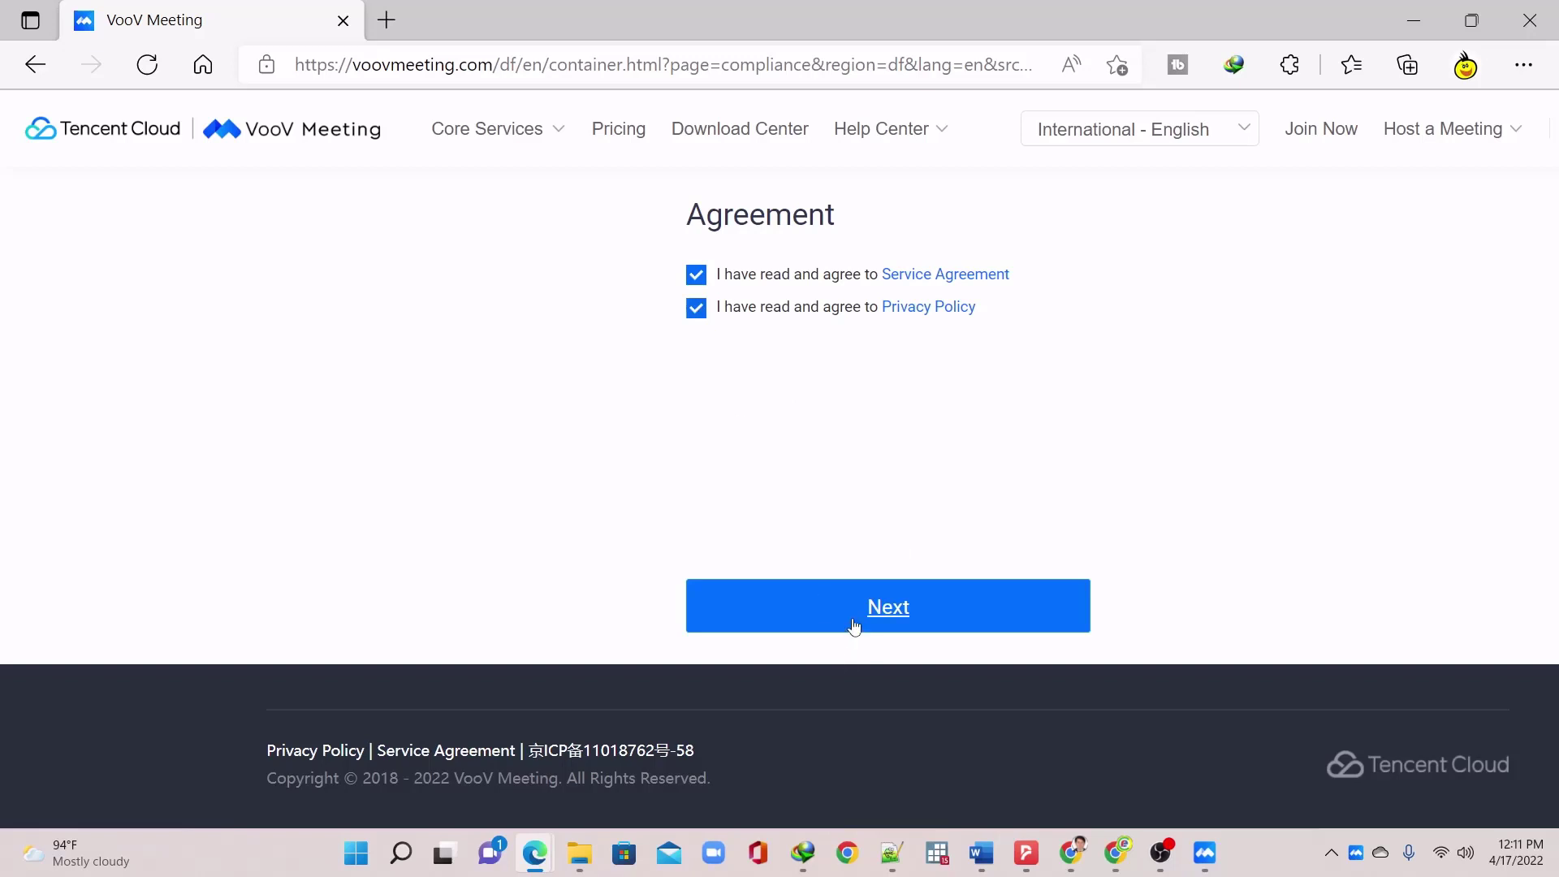
Enter the account e-mail, request a verification code, and complete the puzzle check
{"action": "left_click", "coordinate": [772, 460]}
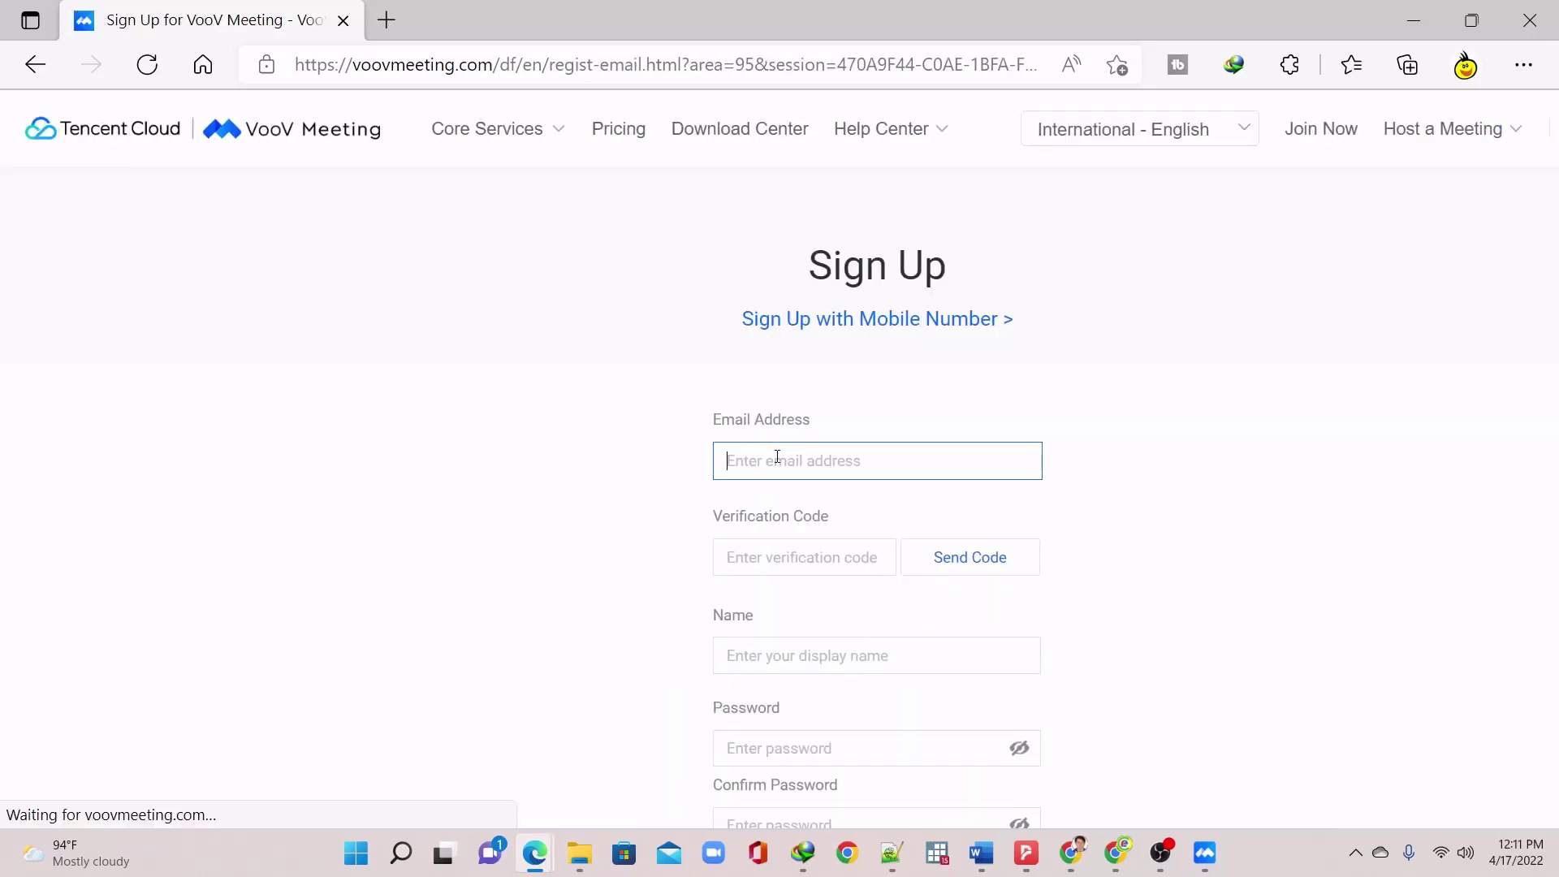
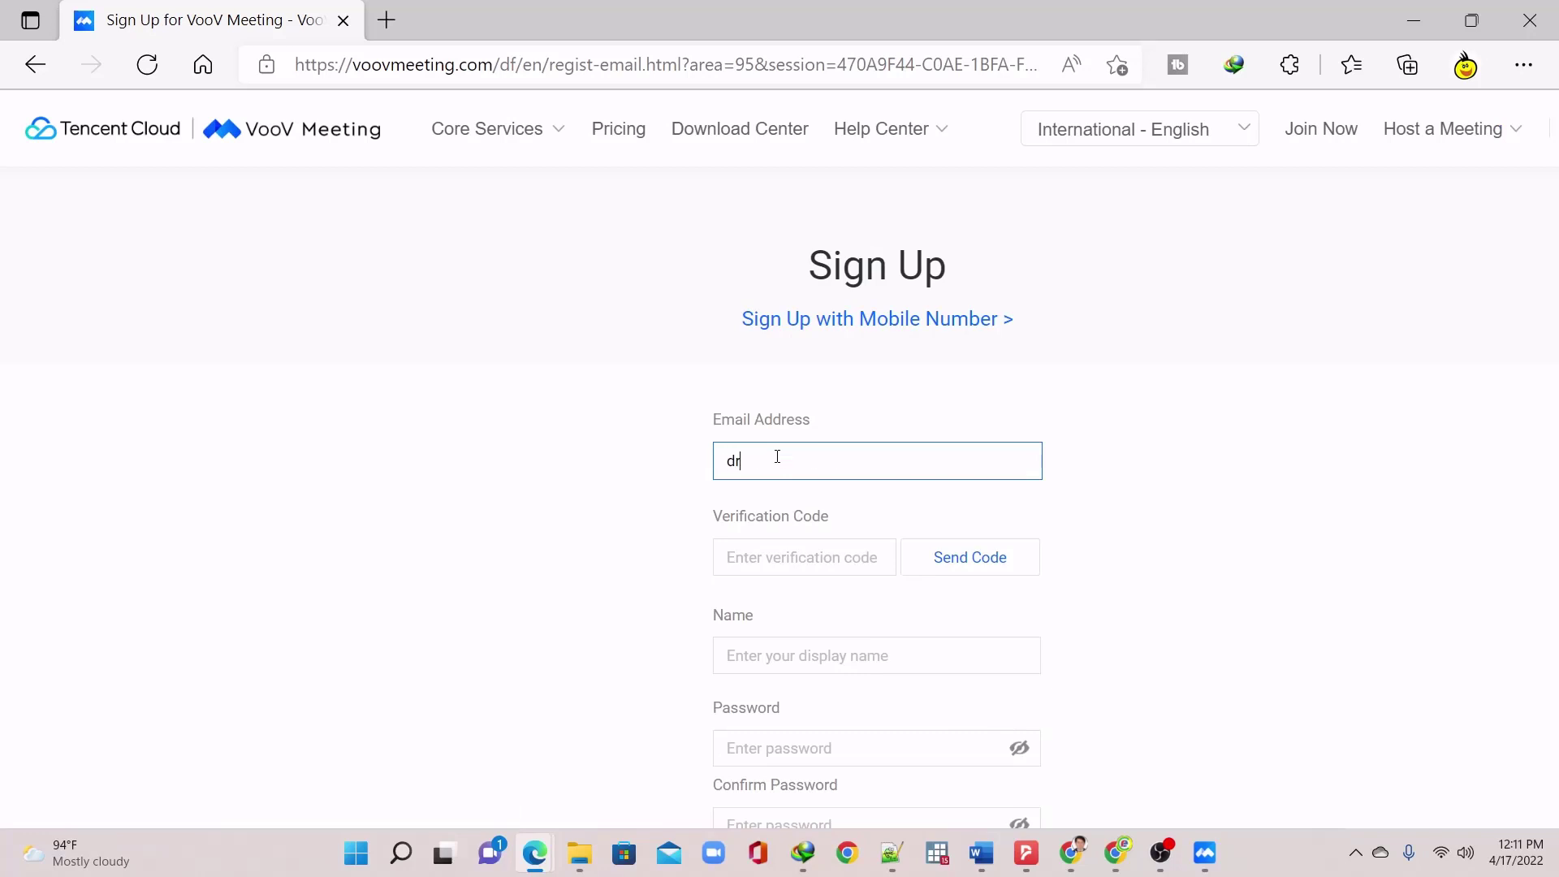
{"action": "key", "text": "Tab"}
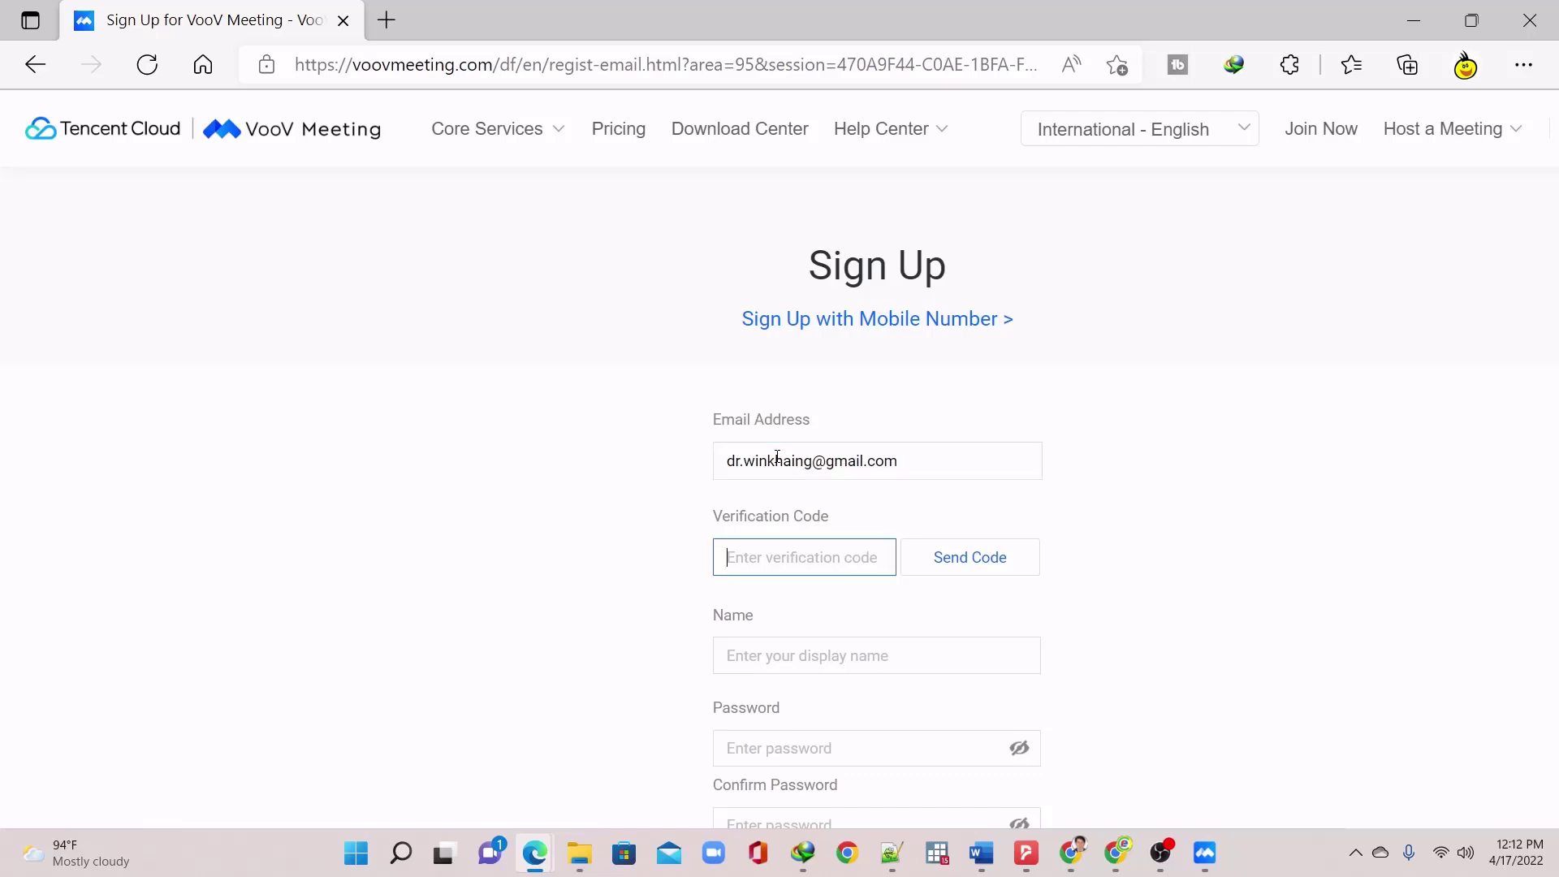
{"action": "left_click", "coordinate": [983, 573]}
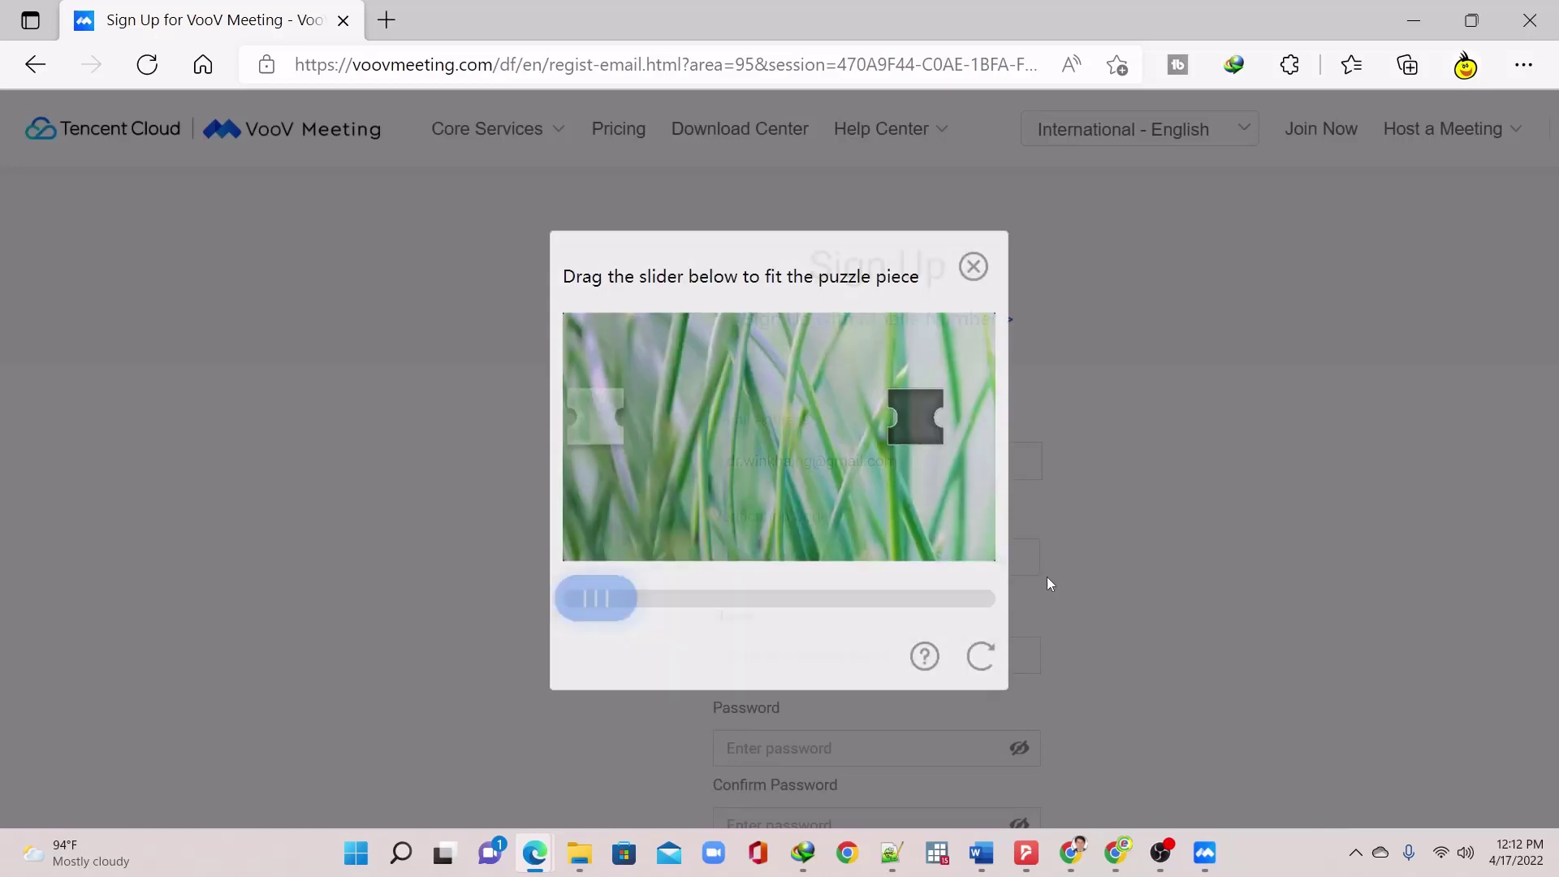
{"action": "left_click_drag", "start_coordinate": [648, 613], "coordinate": [953, 598]}
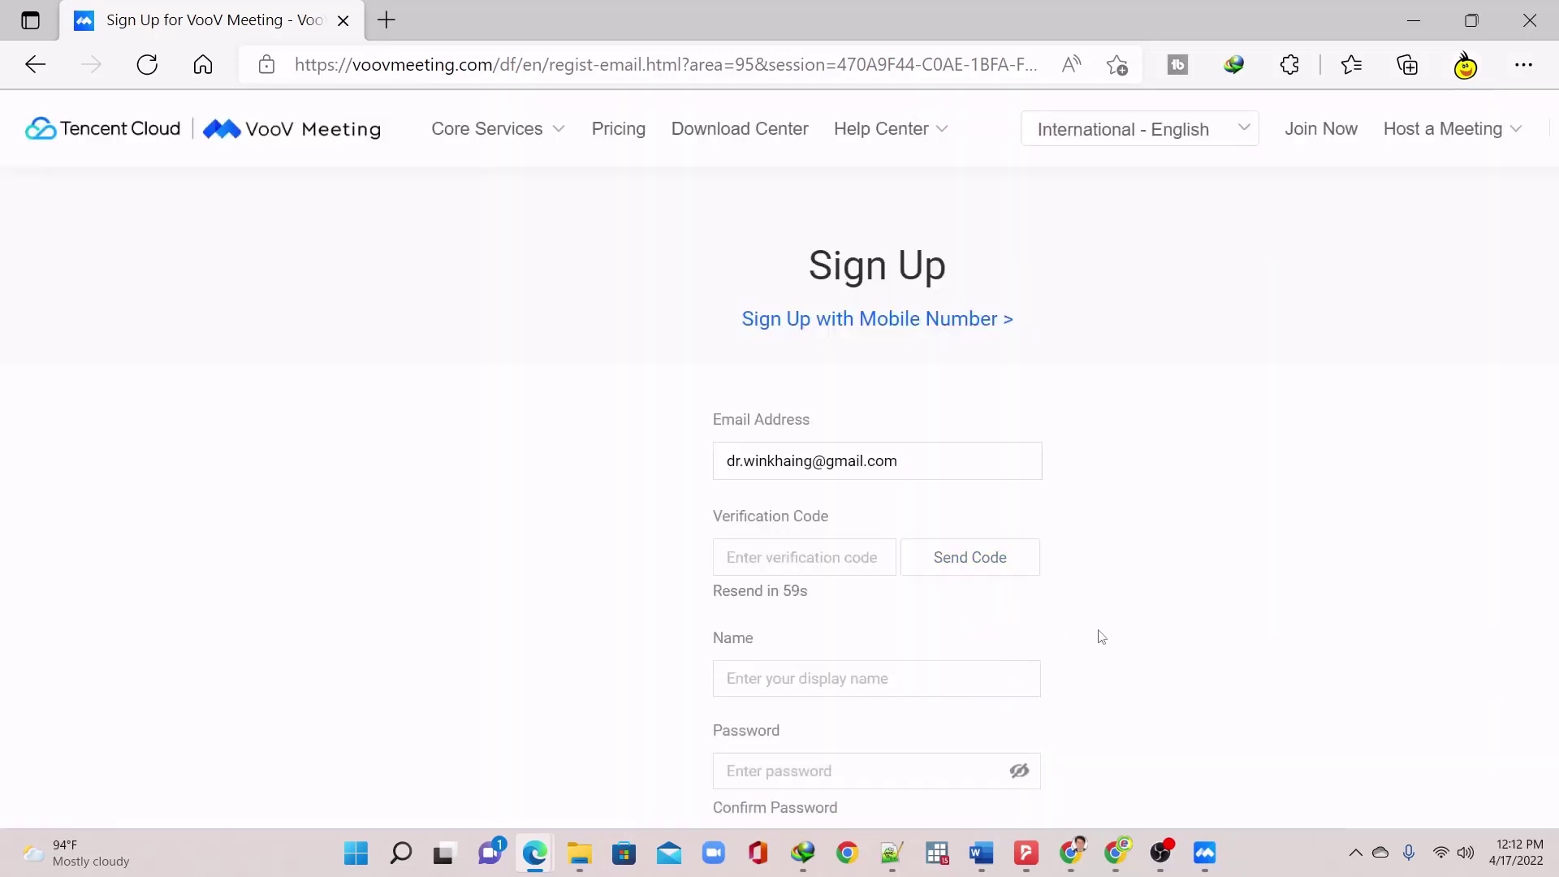
Load Gmail in a new browser tab and open the VooV verification email
{"action": "mouse_move", "coordinate": [1072, 853]}
{"action": "left_click", "coordinate": [1069, 747]}
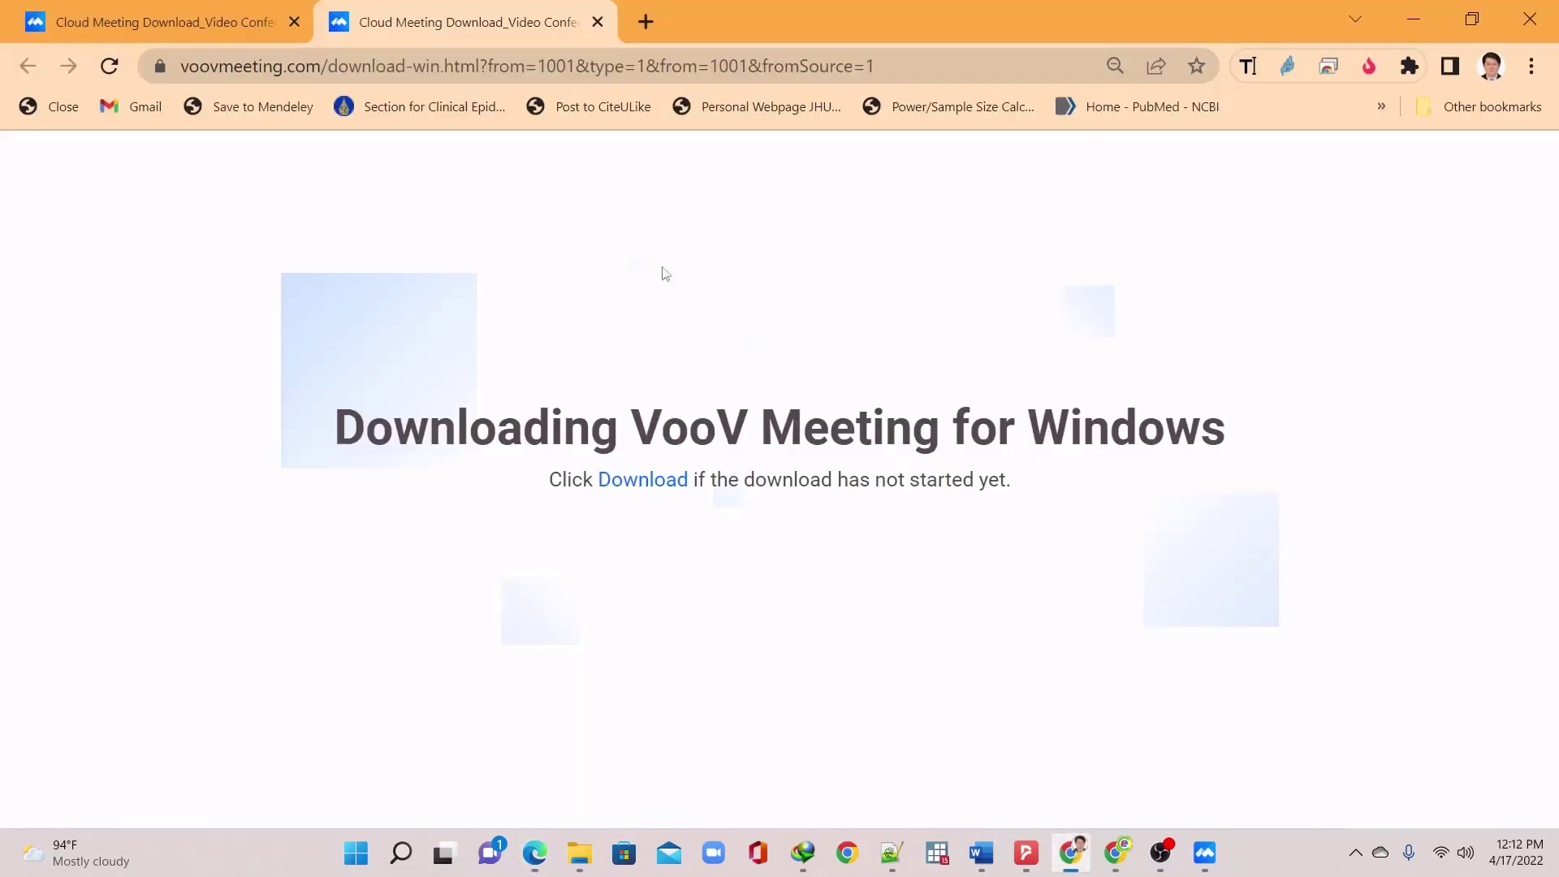
{"action": "left_click", "coordinate": [638, 25]}
{"action": "type", "text": "m"}
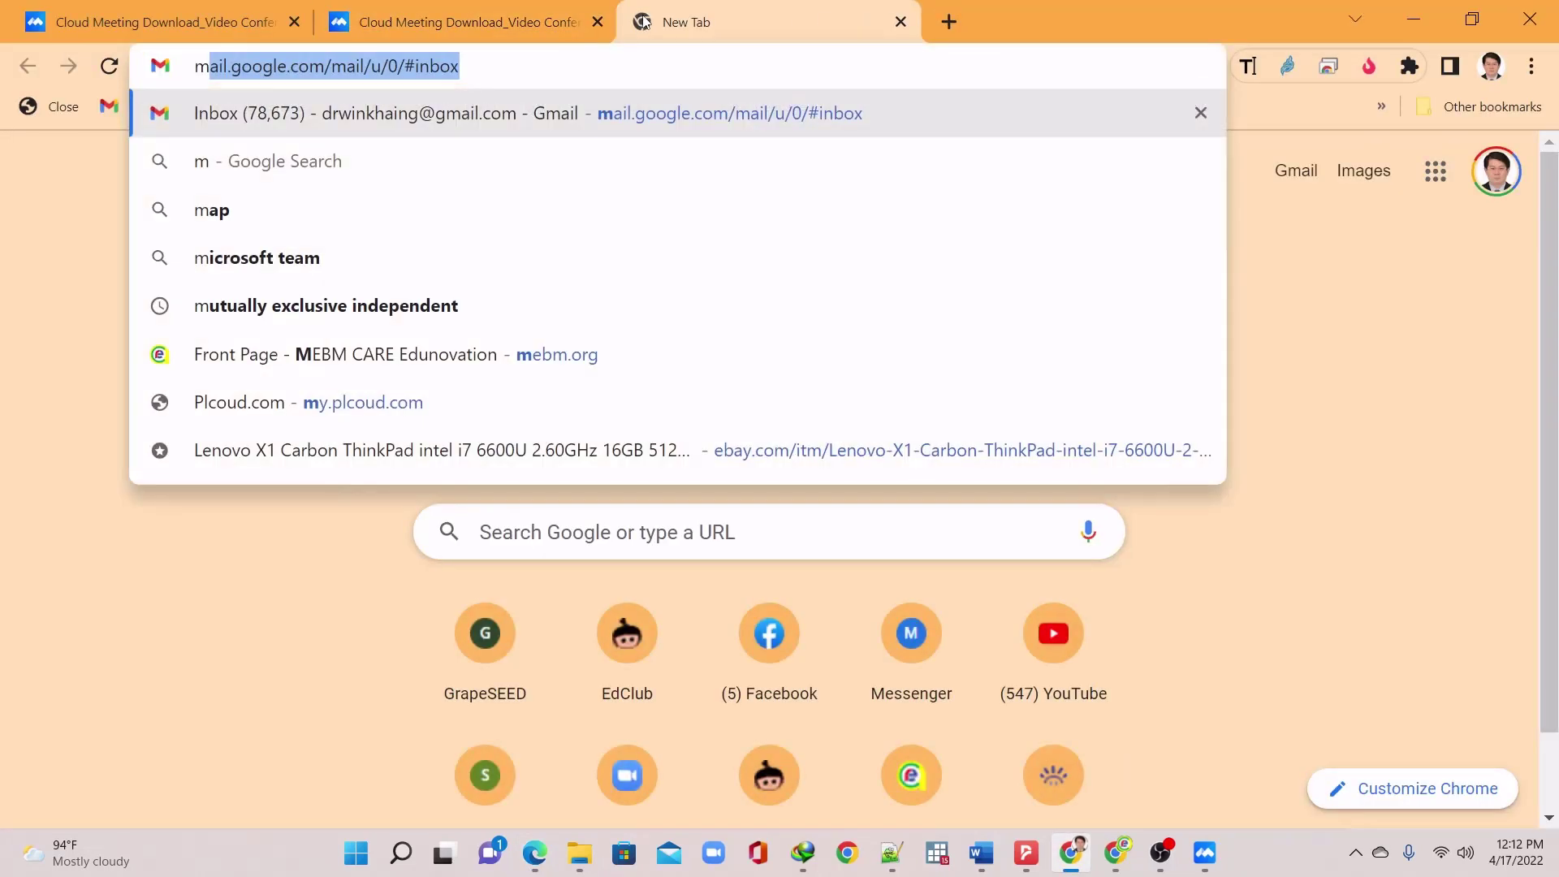
{"action": "key", "text": "Return"}
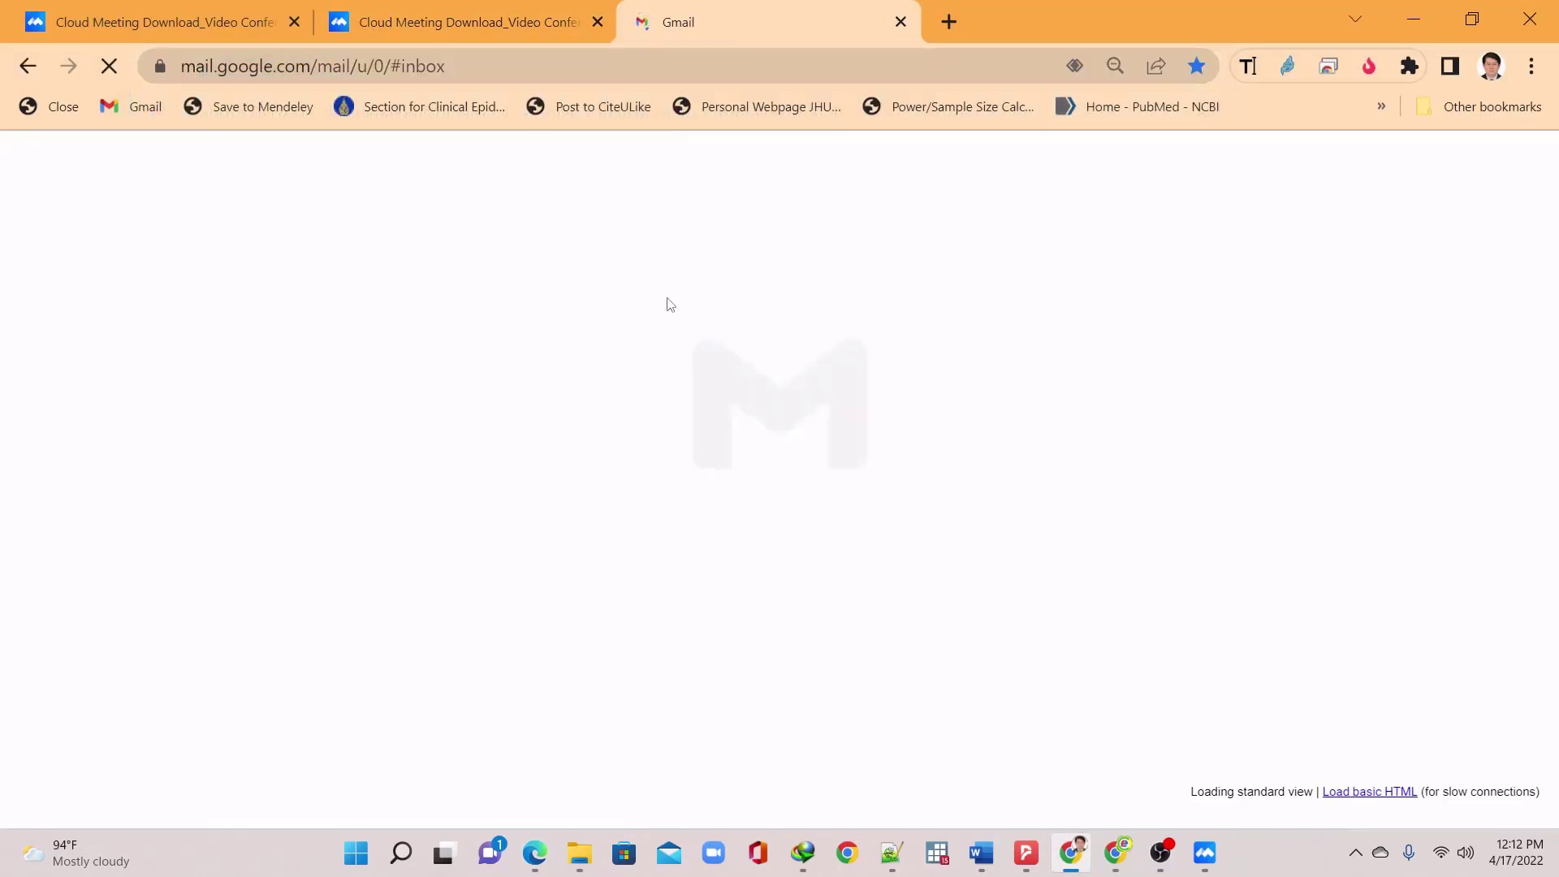
{"action": "left_click", "coordinate": [642, 266]}
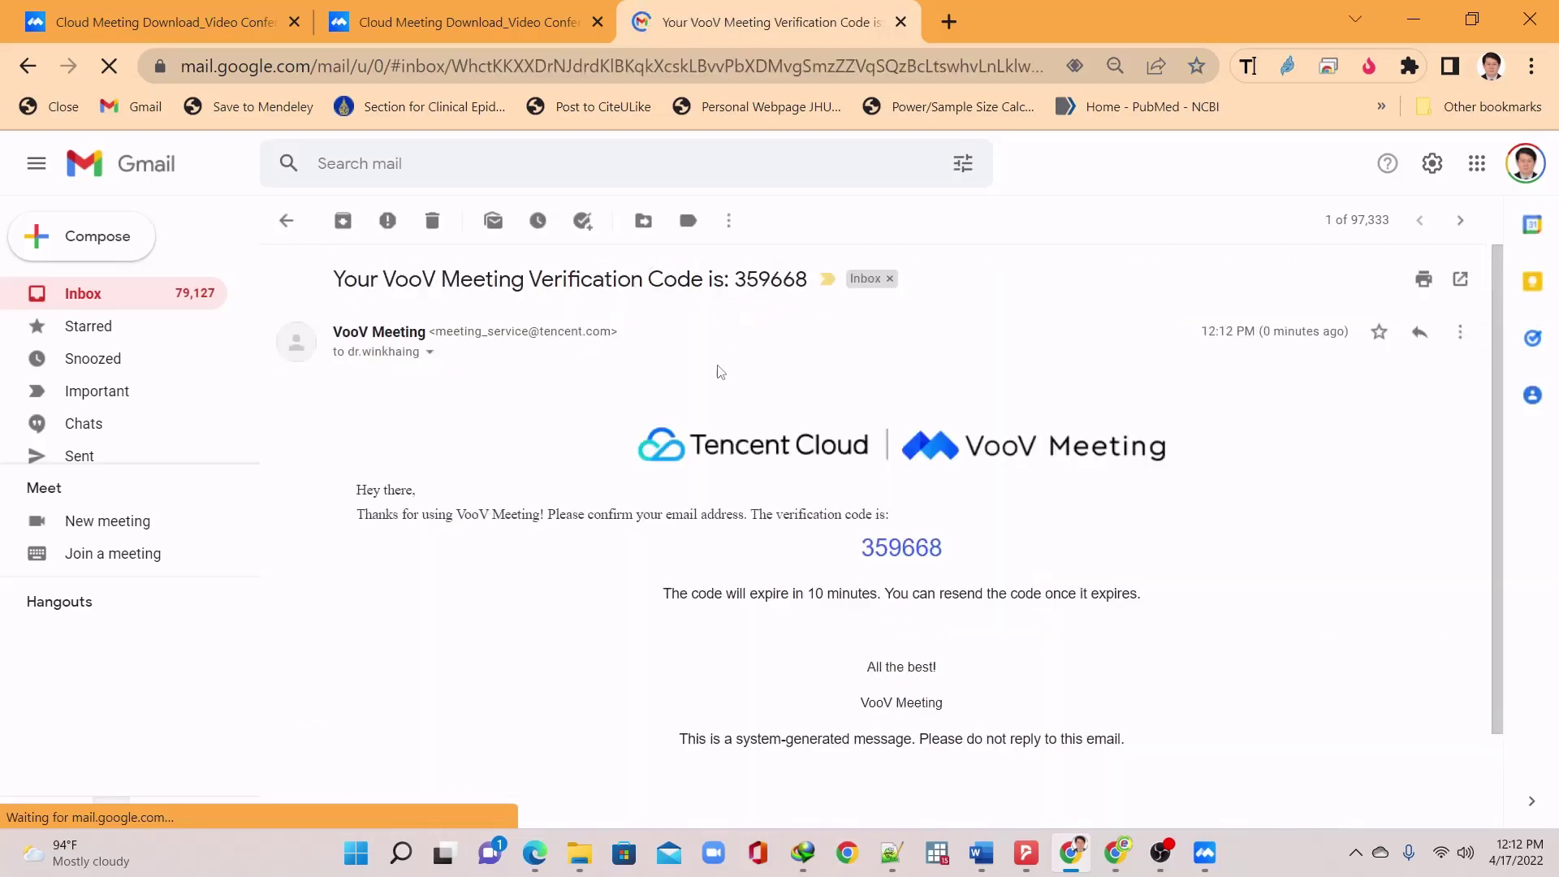
Copy the verification code and return to the Edge sign-up page
{"action": "double_click", "coordinate": [908, 546]}
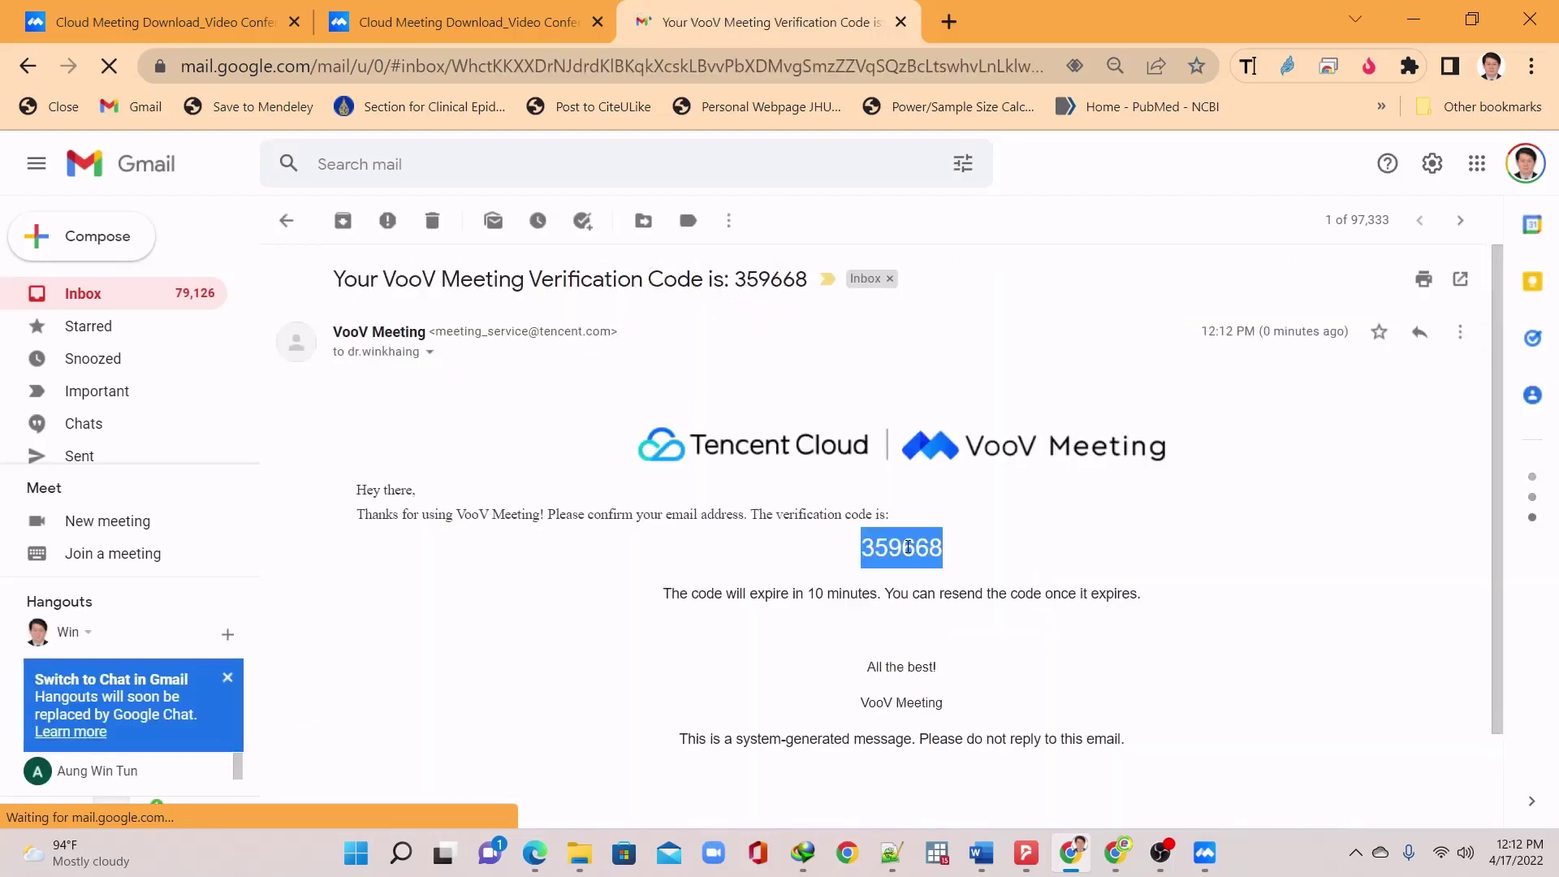
{"action": "mouse_move", "coordinate": [1114, 854]}
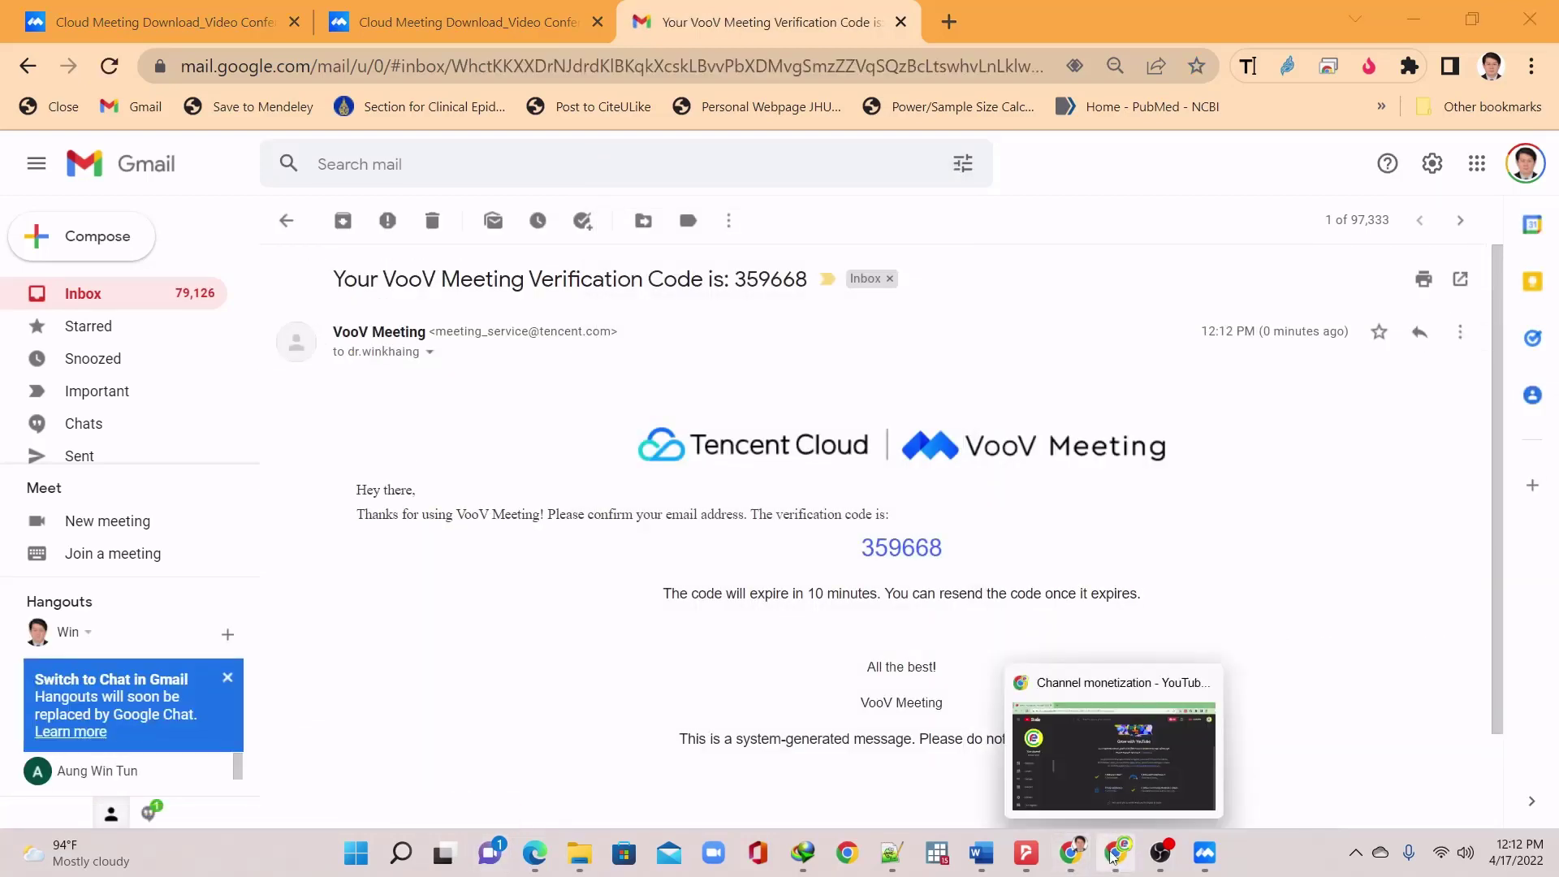
{"action": "double_click", "coordinate": [906, 543]}
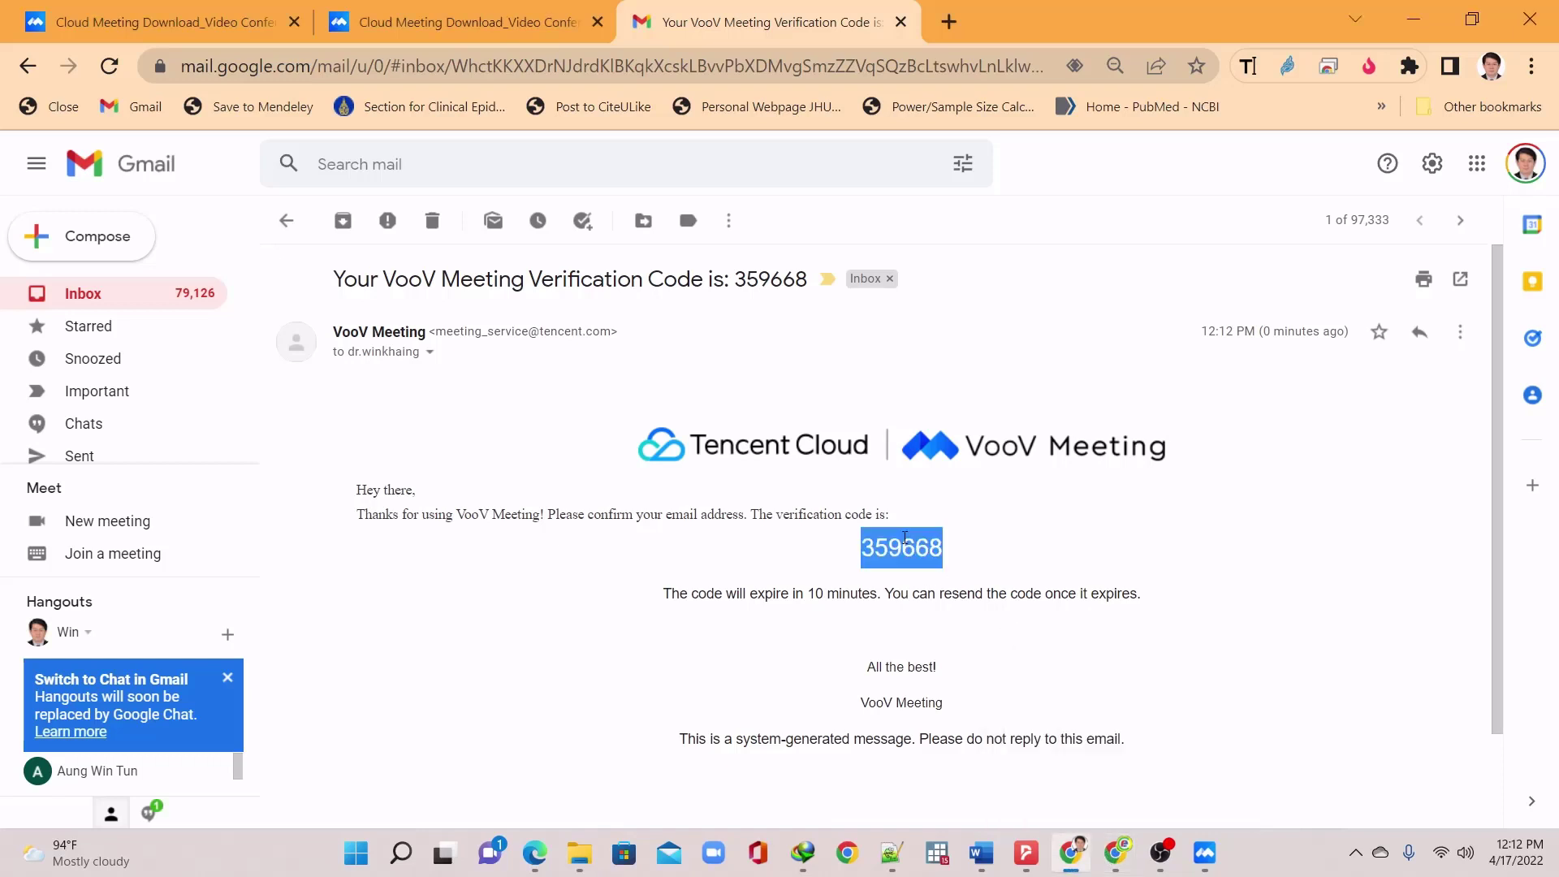
{"action": "right_click", "coordinate": [906, 542]}
{"action": "left_click", "coordinate": [934, 564]}
{"action": "left_click", "coordinate": [535, 853]}
{"action": "left_click", "coordinate": [589, 778]}
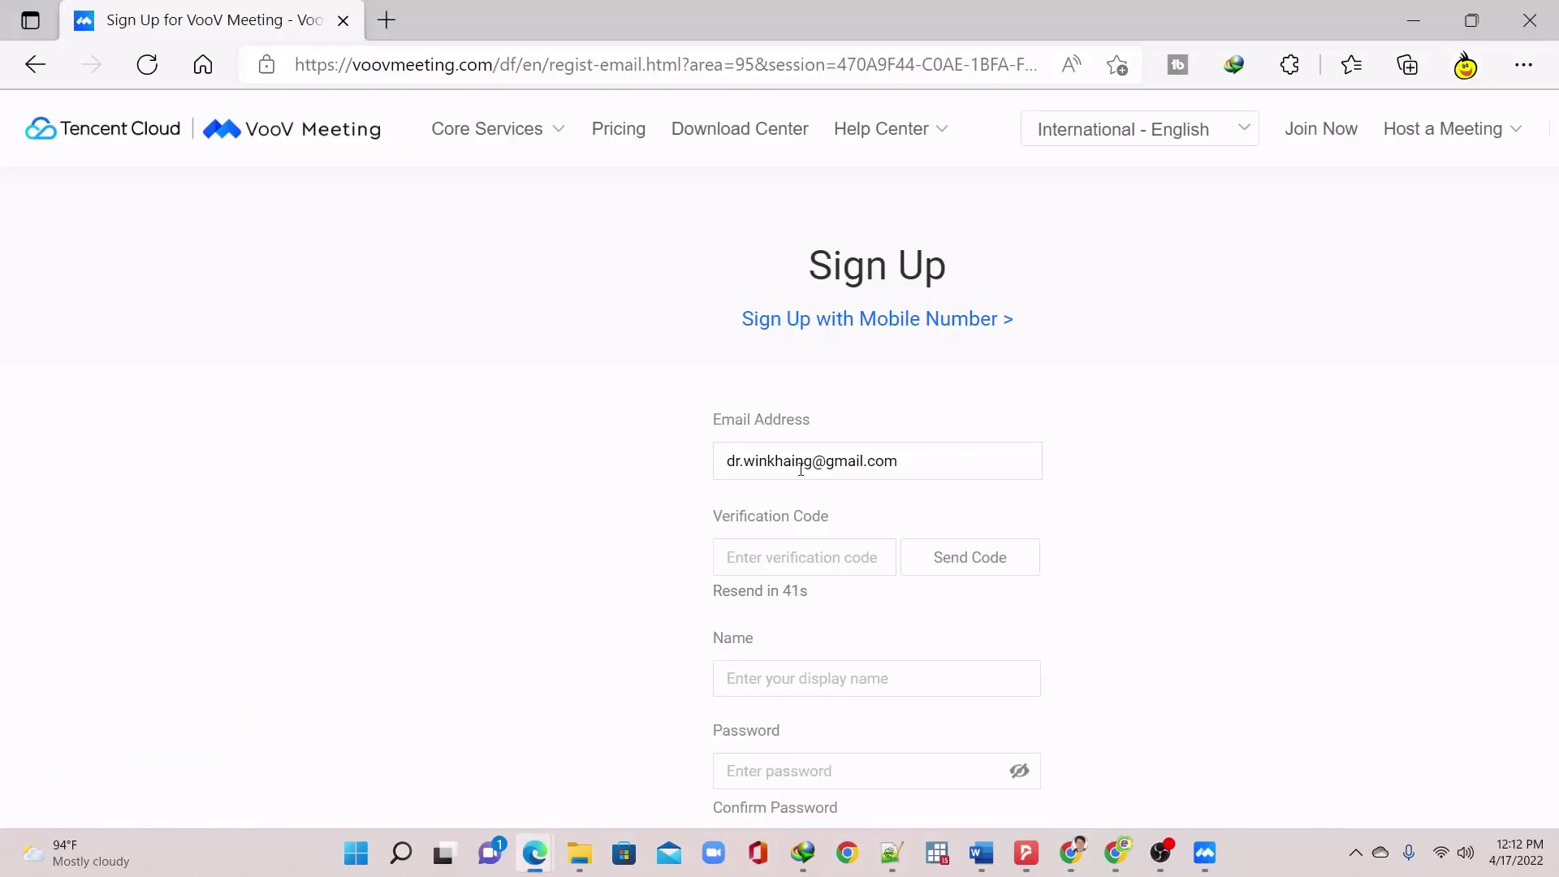
Paste the copied code into the Verification Code field
{"action": "left_click", "coordinate": [813, 557]}
{"action": "right_click", "coordinate": [812, 557]}
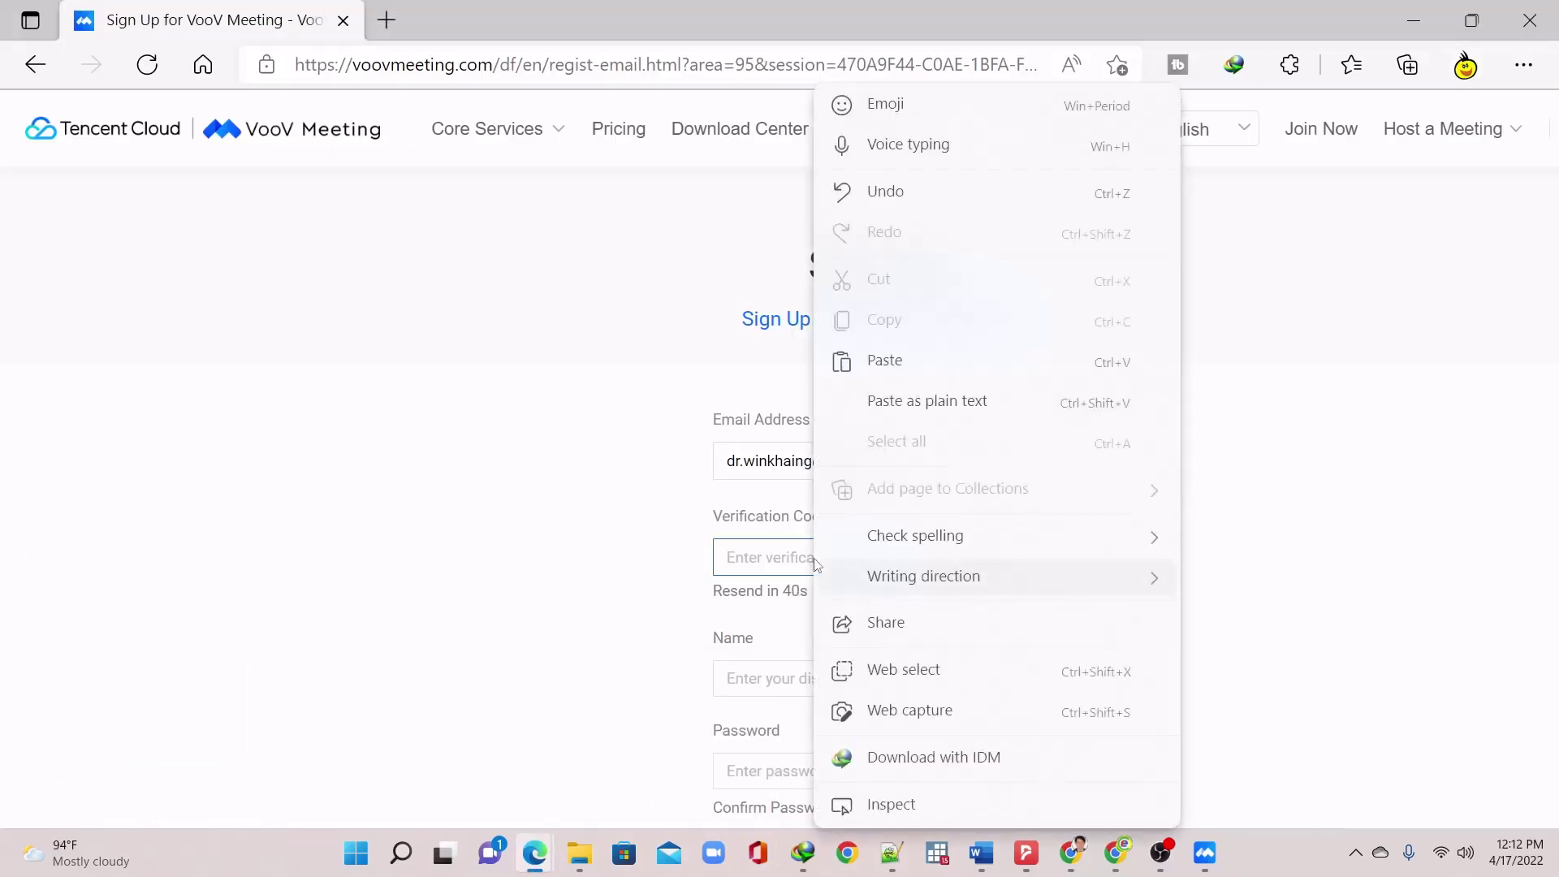
{"action": "left_click", "coordinate": [919, 358]}
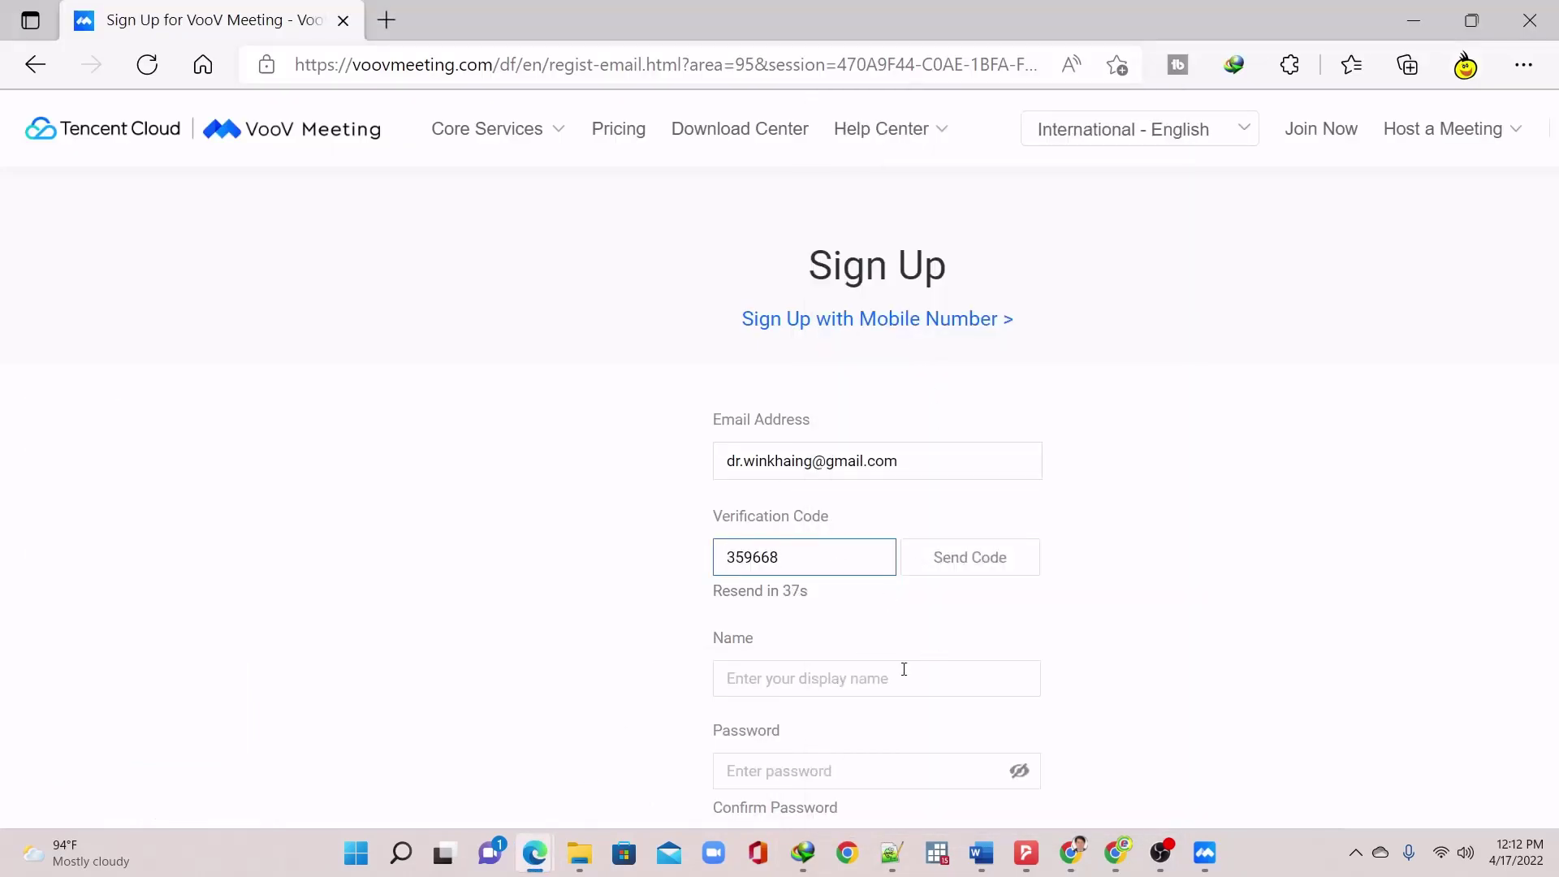
{"action": "scroll", "coordinate": [913, 666], "scroll_direction": "down", "scroll_amount": 3}
Enter a display name, type and confirm the account password, and submit Sign Up
{"action": "left_click", "coordinate": [858, 480]}
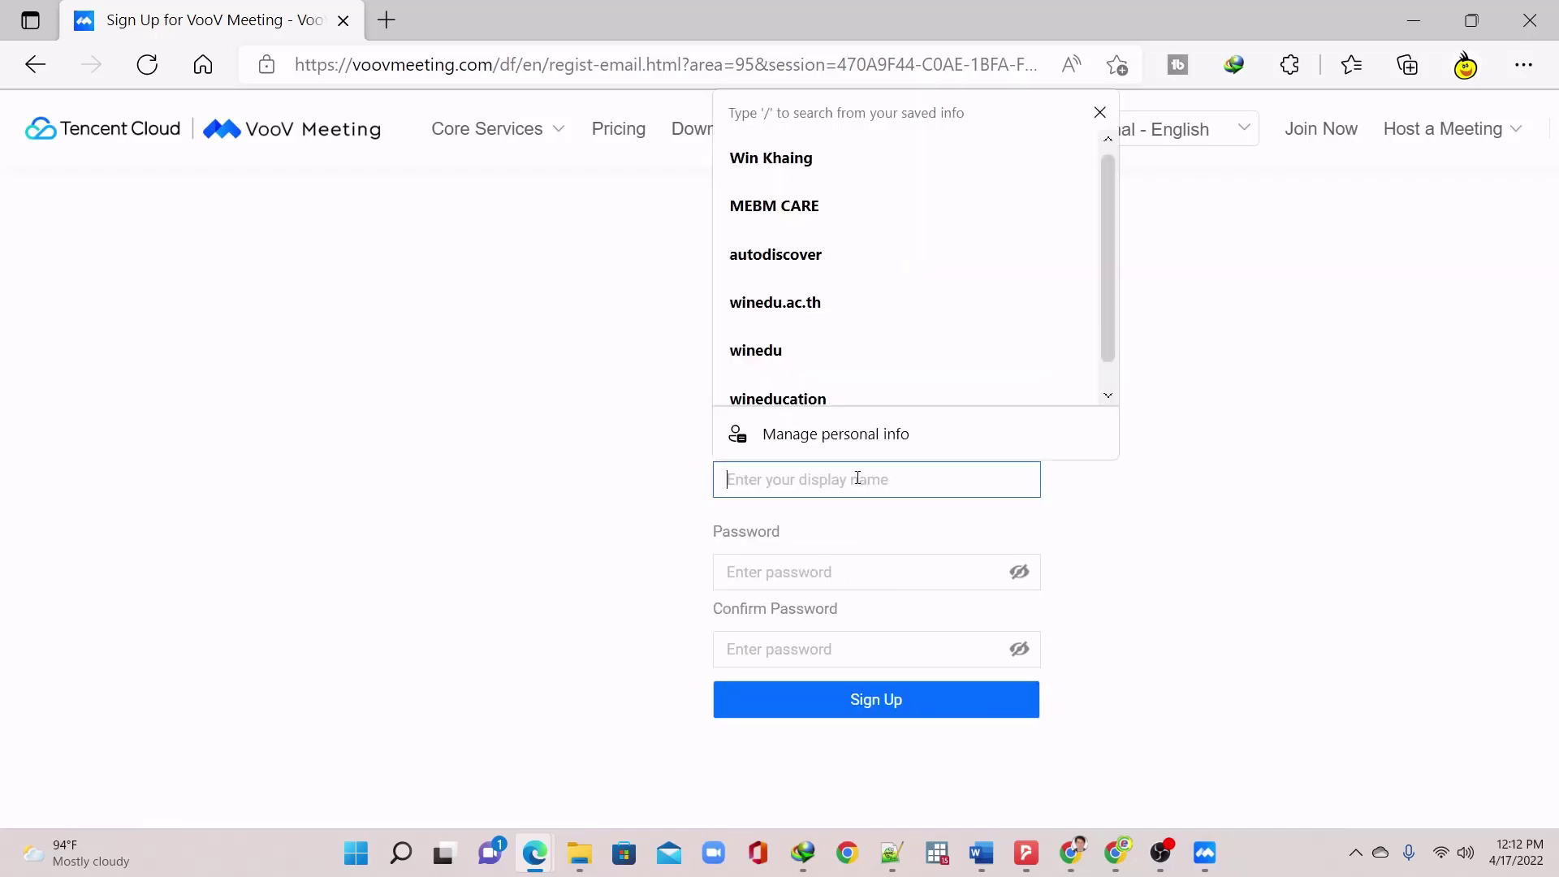
{"action": "type", "text": "Win"}
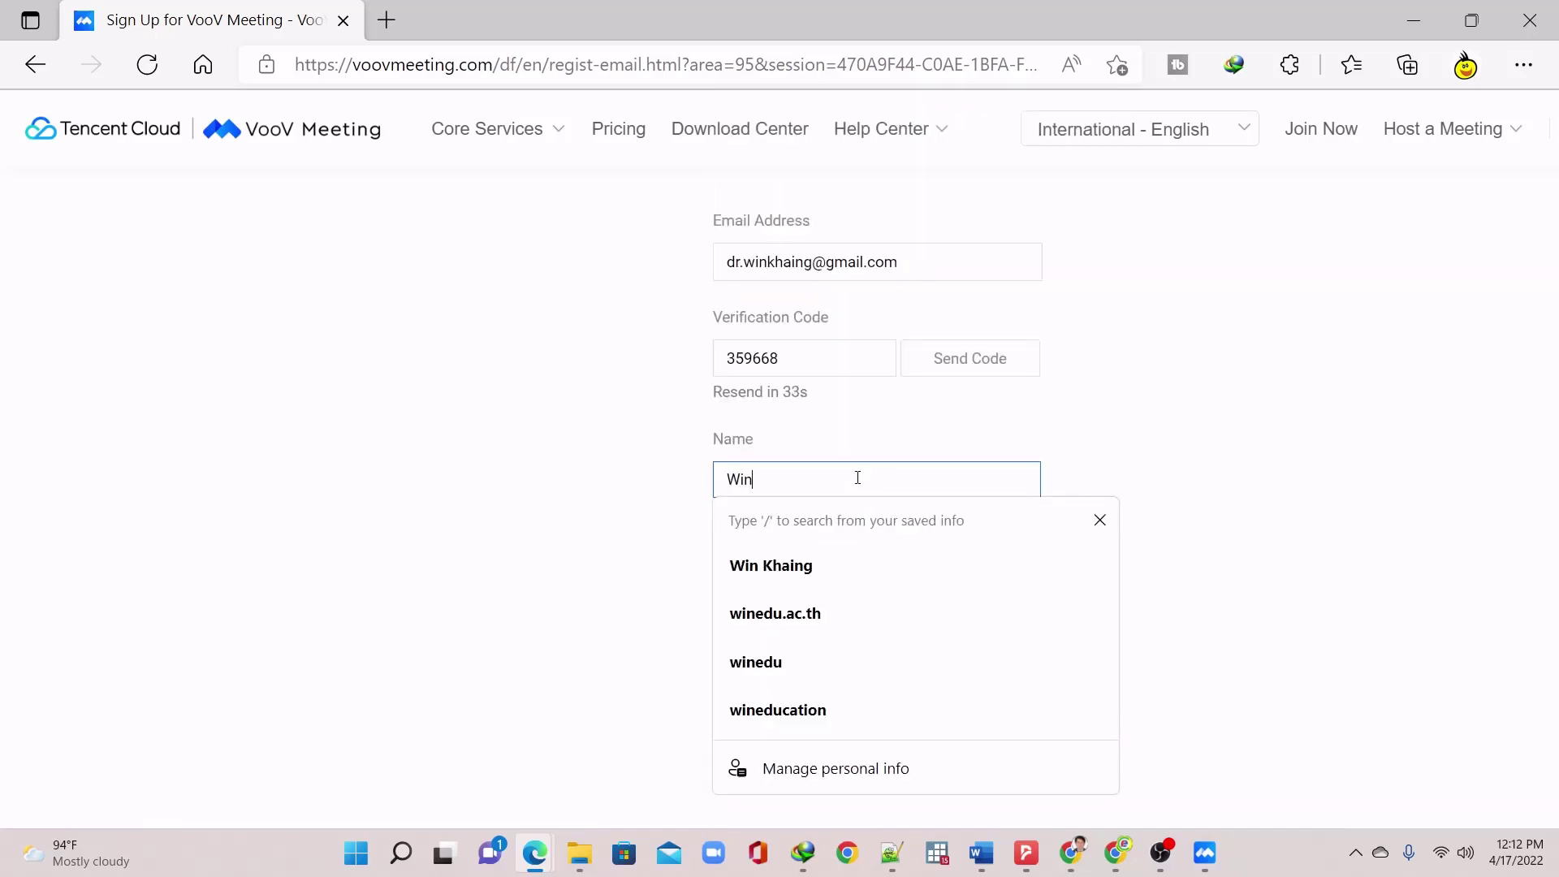
{"action": "key", "text": "Tab"}
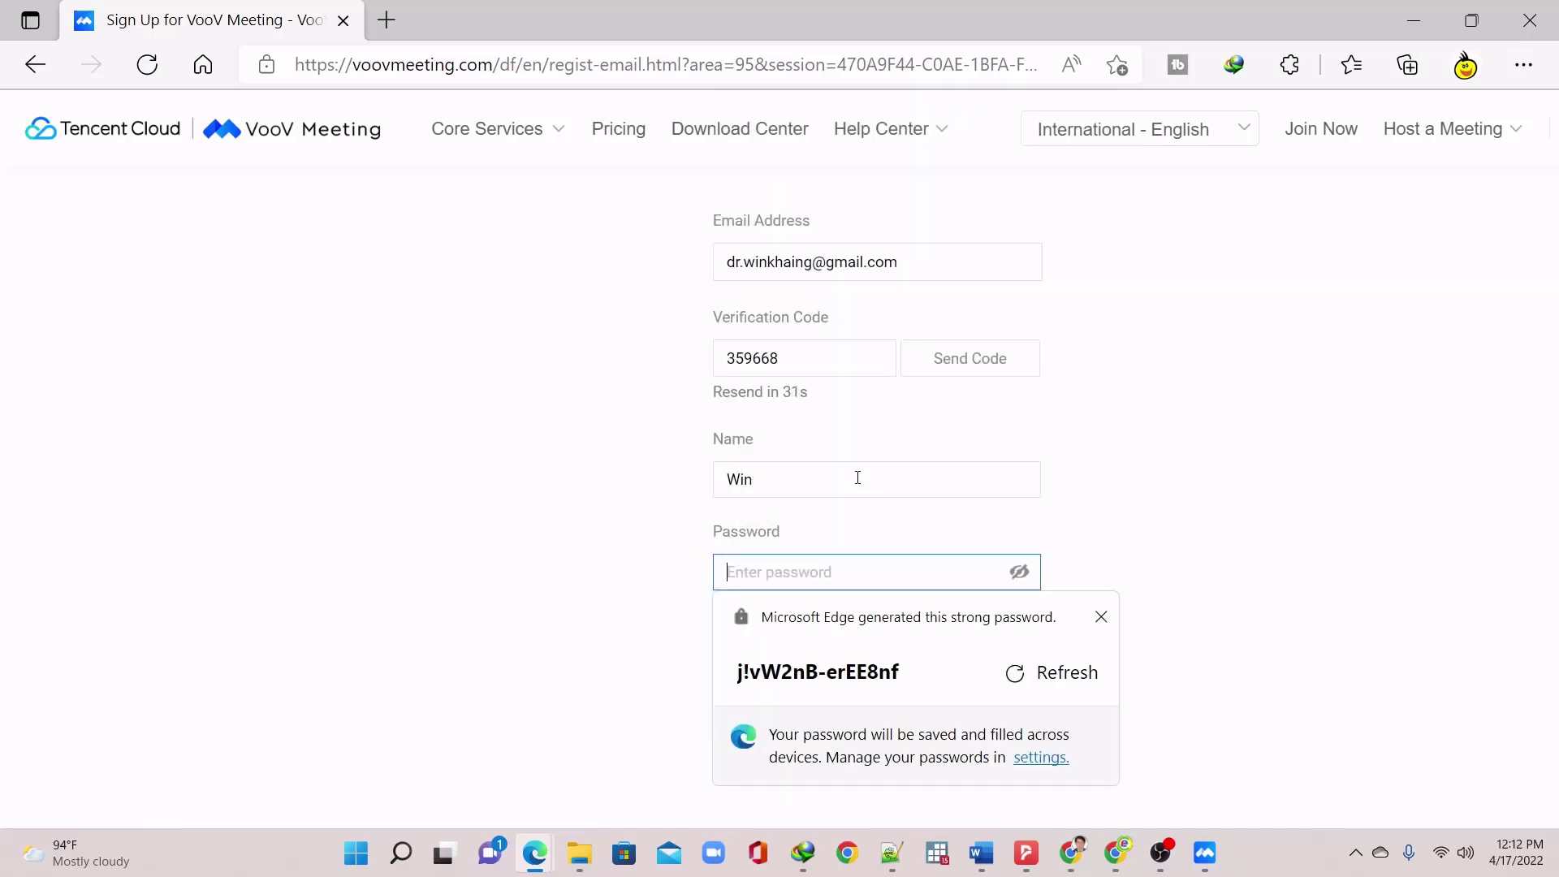
{"action": "type", "text": "W"}
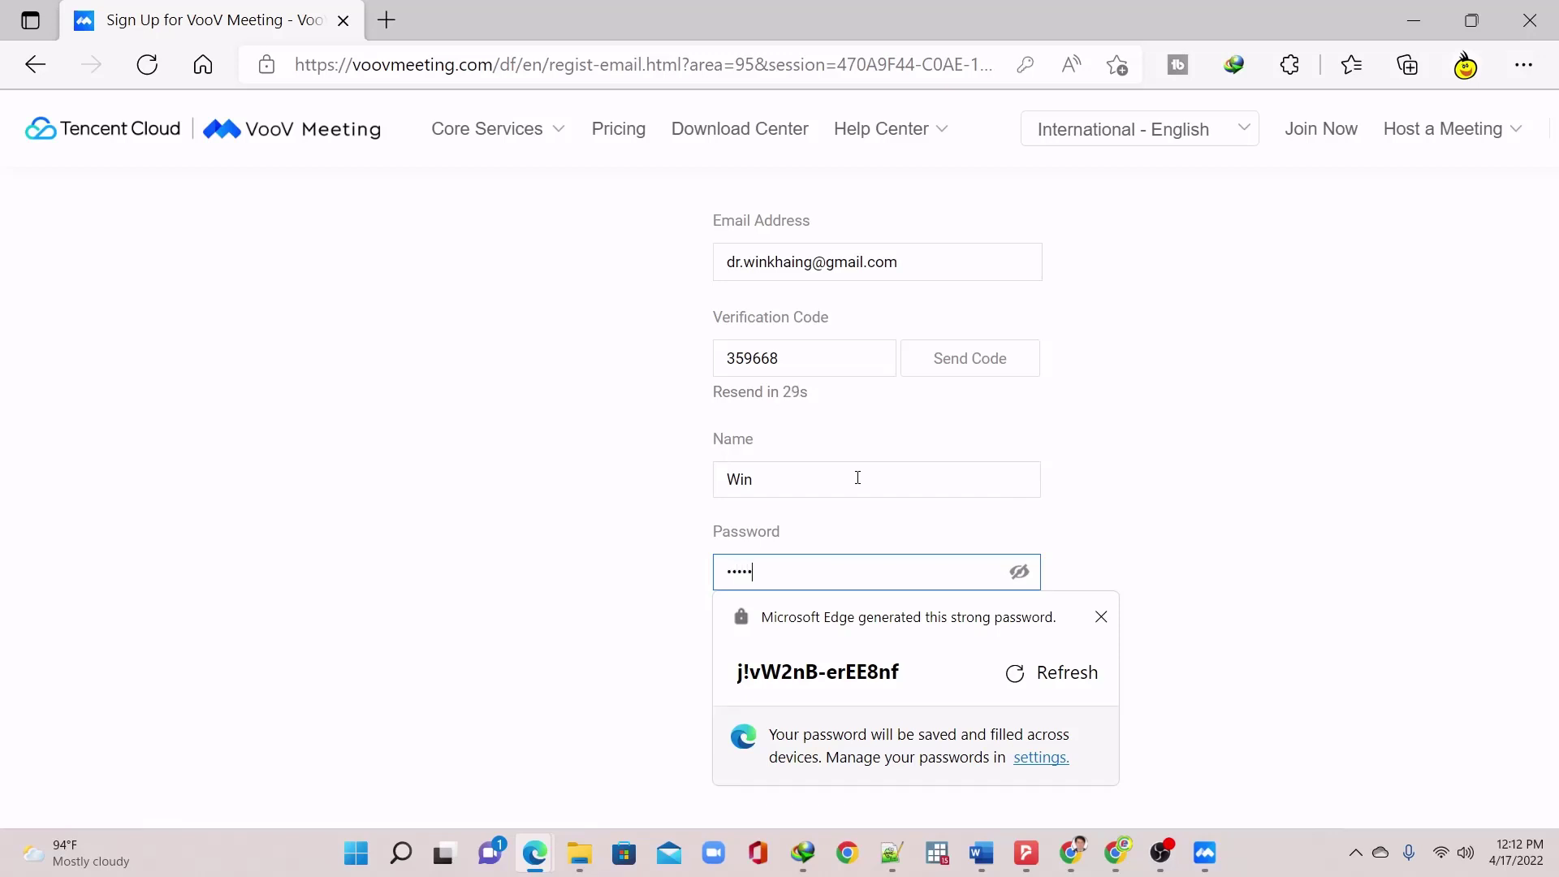
{"action": "type", "text": "1"}
{"action": "key", "text": "BackSpace"}
{"action": "key", "text": "BackSpace"}
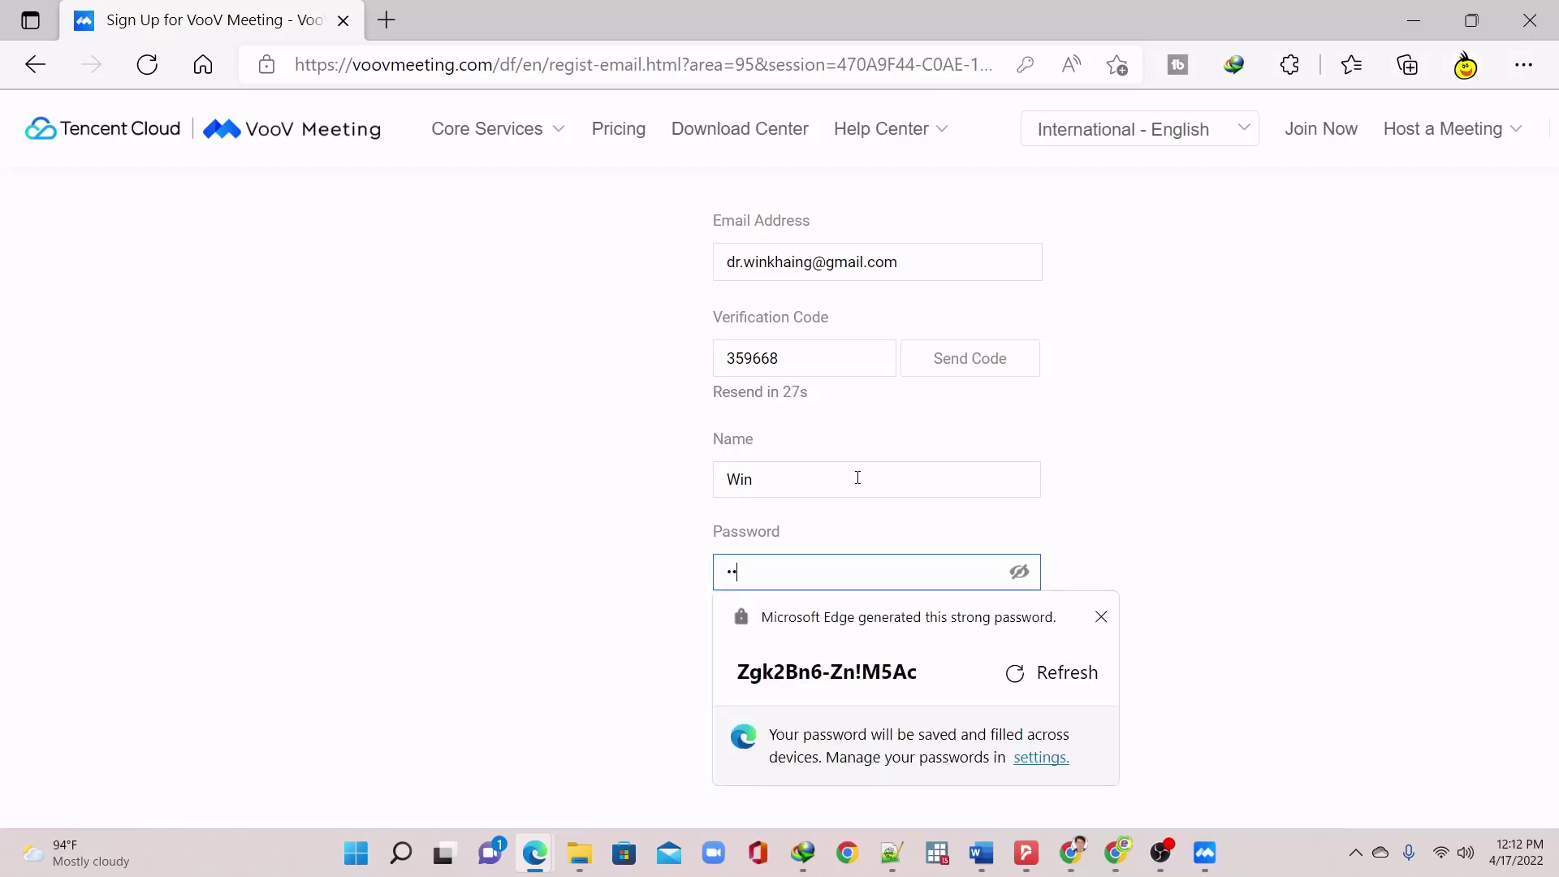
{"action": "key", "text": "BackSpace"}
{"action": "key", "text": "BackSpace"}
{"action": "type", "text": "W••••••••"}
{"action": "key", "text": "Tab"}
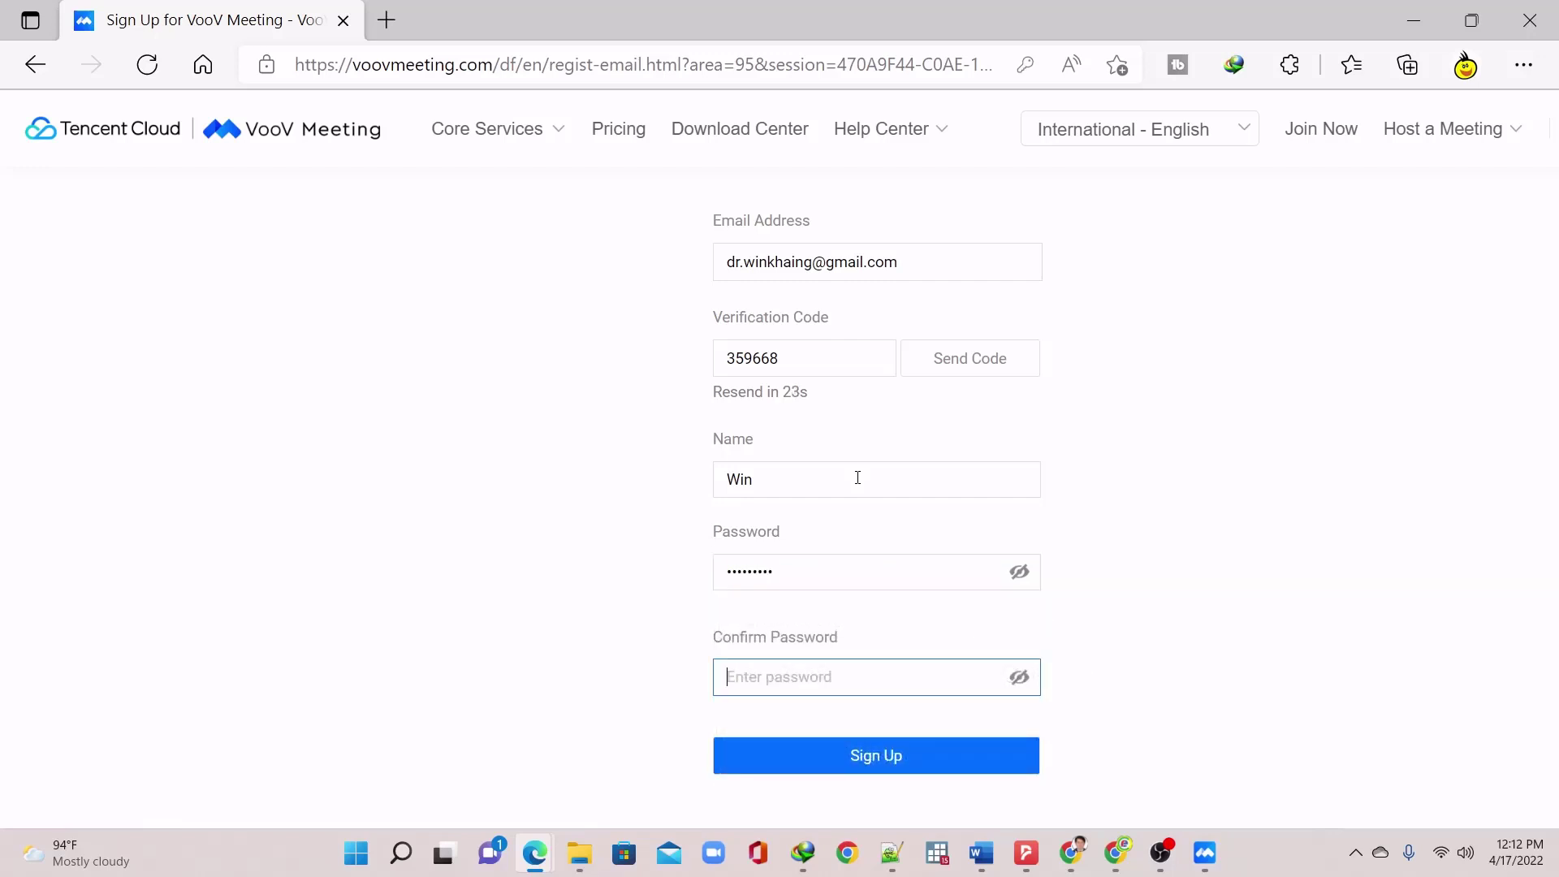
{"action": "type", "text": "•"}
{"action": "left_click", "coordinate": [878, 755]}
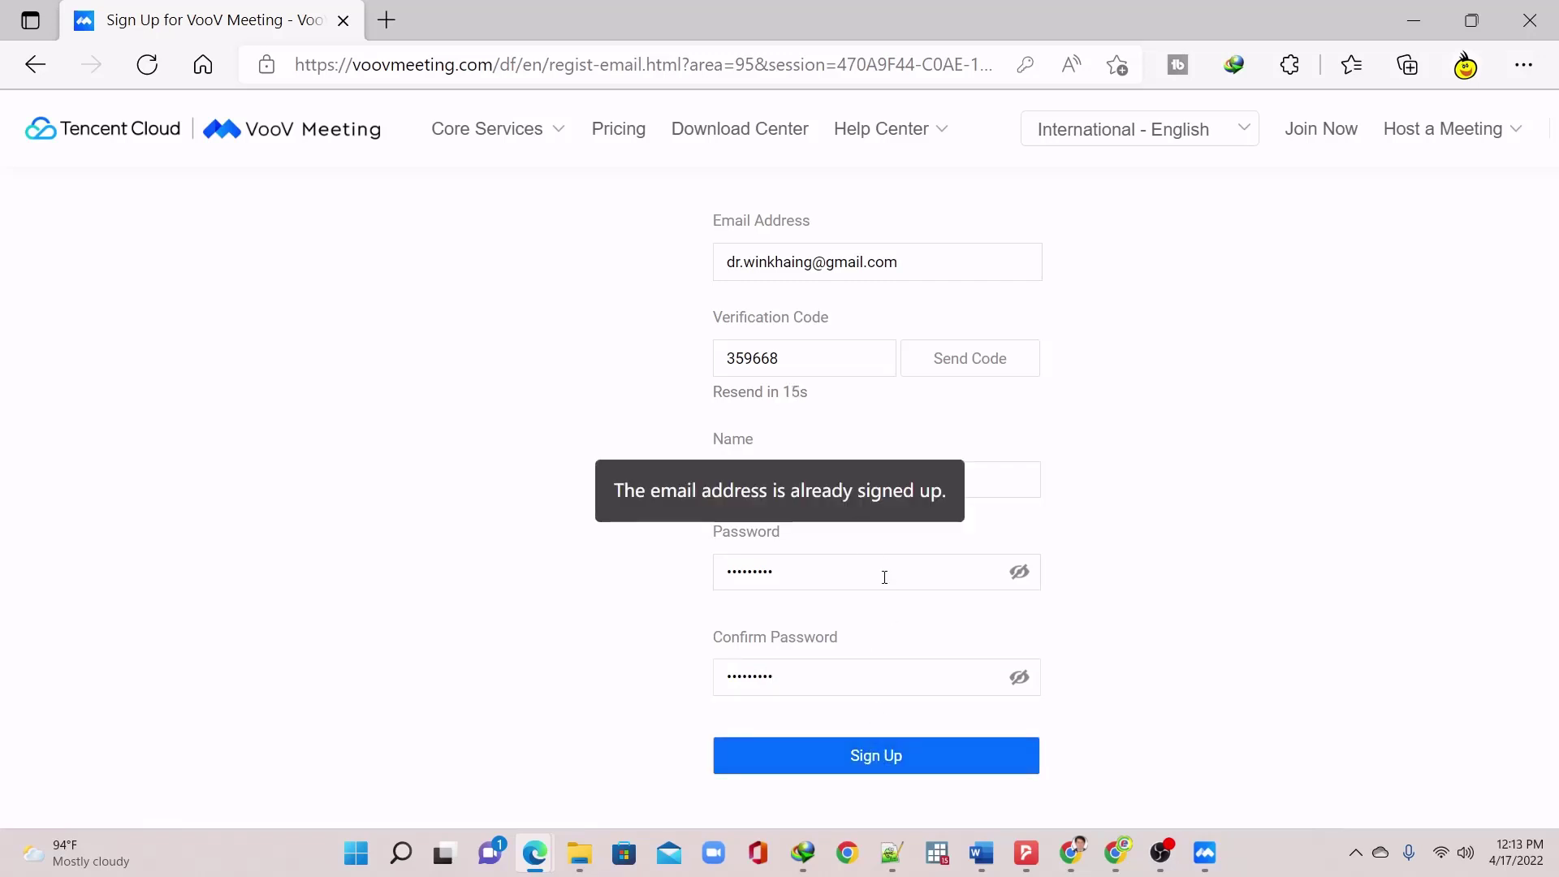
{"action": "scroll", "coordinate": [1136, 388], "scroll_direction": "up", "scroll_amount": 3}
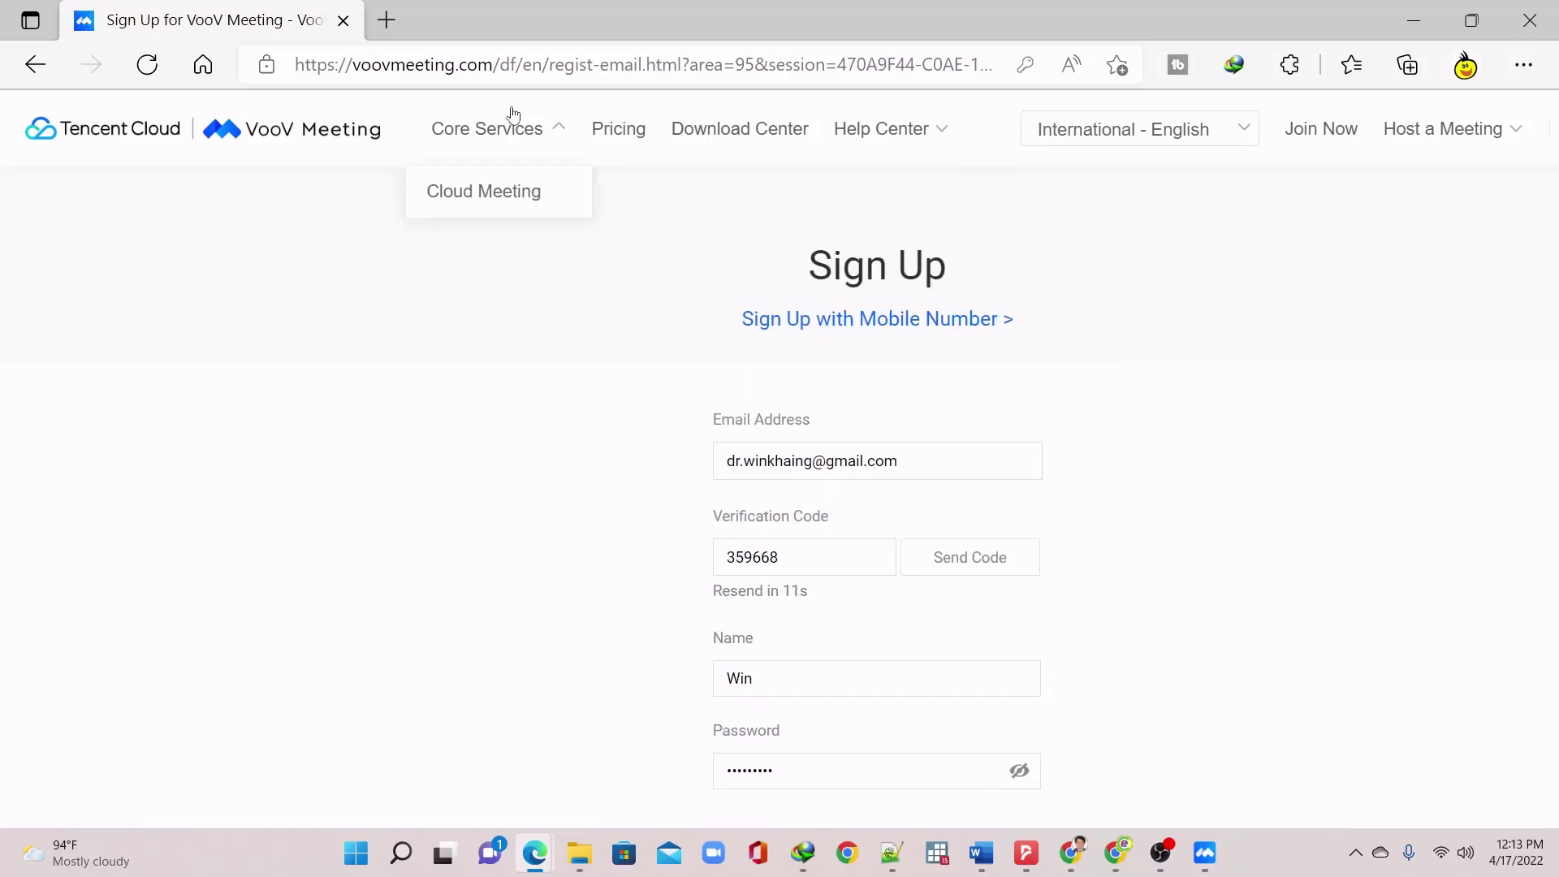
Enter the account e-mail and password in the desktop app, tick Remember password, and log in
{"action": "left_click", "coordinate": [1220, 857]}
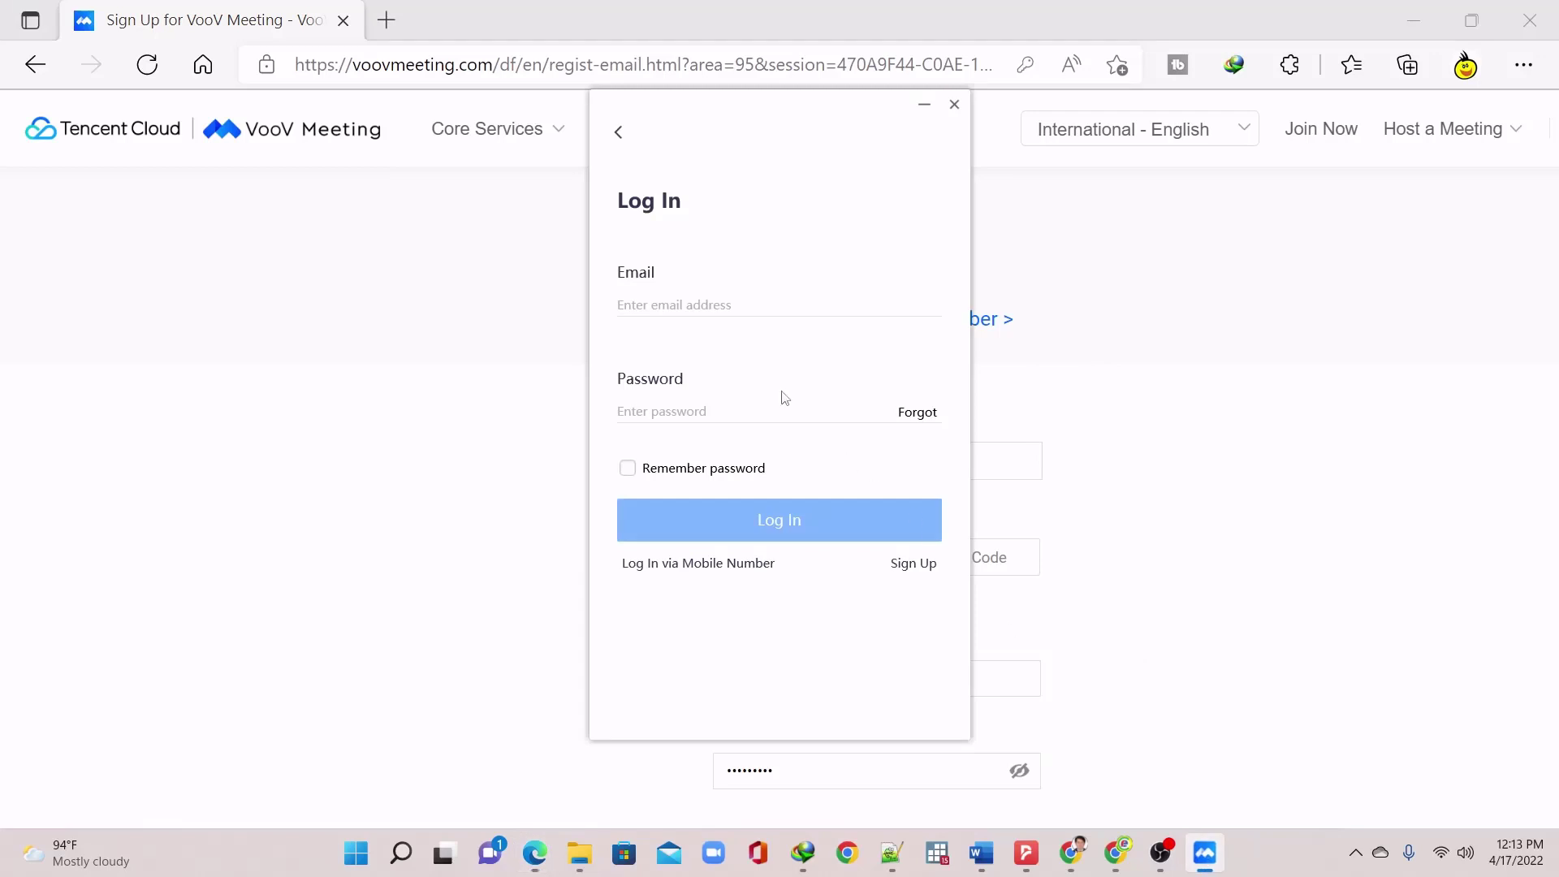
{"action": "left_click", "coordinate": [734, 306]}
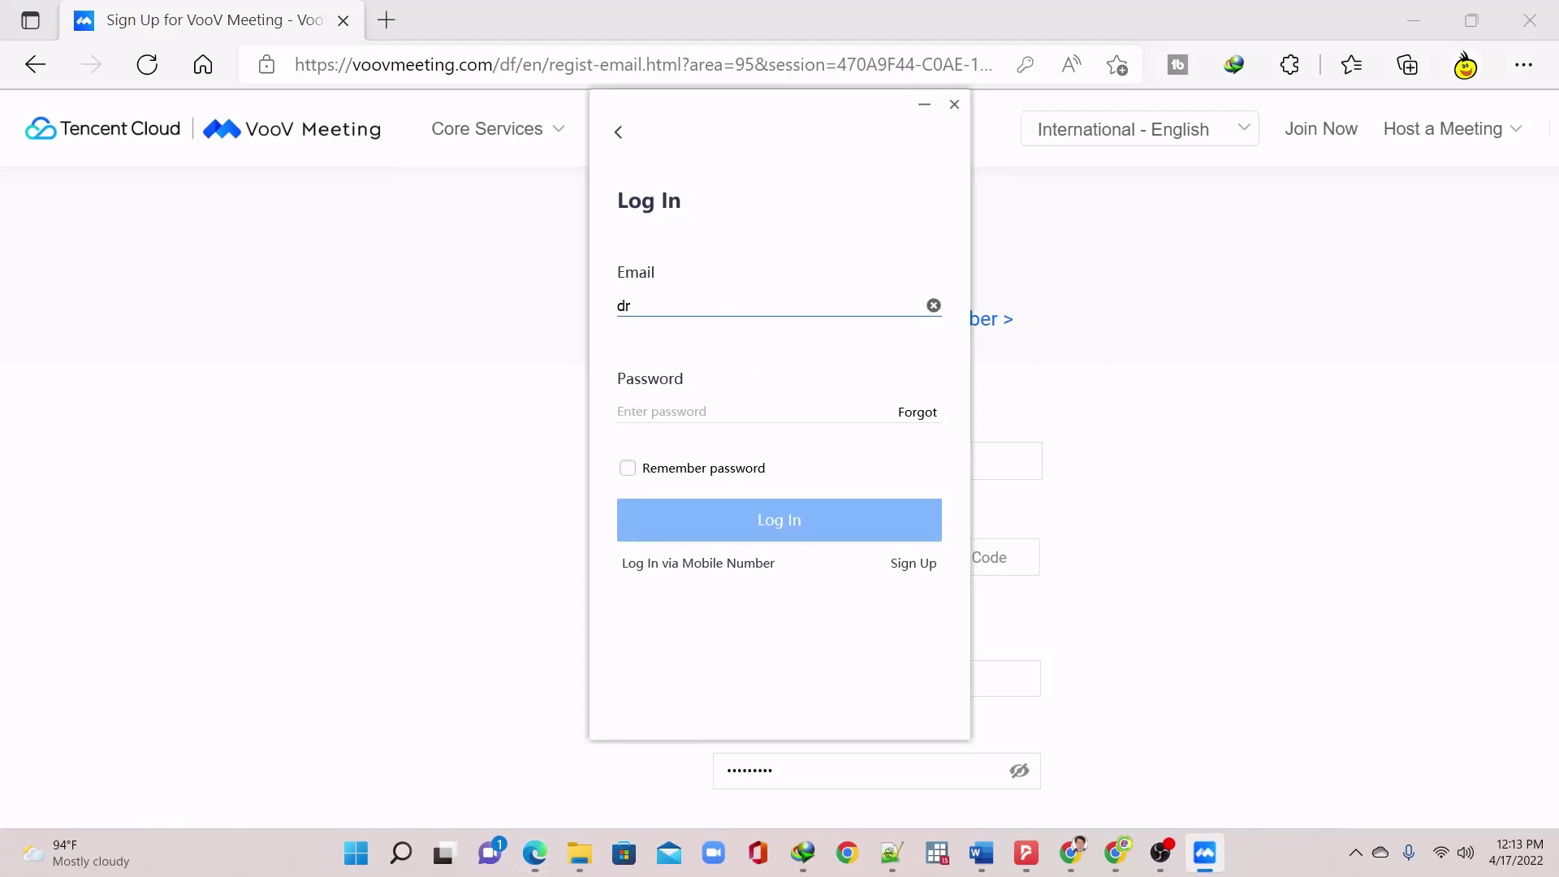
{"action": "key", "text": "Tab"}
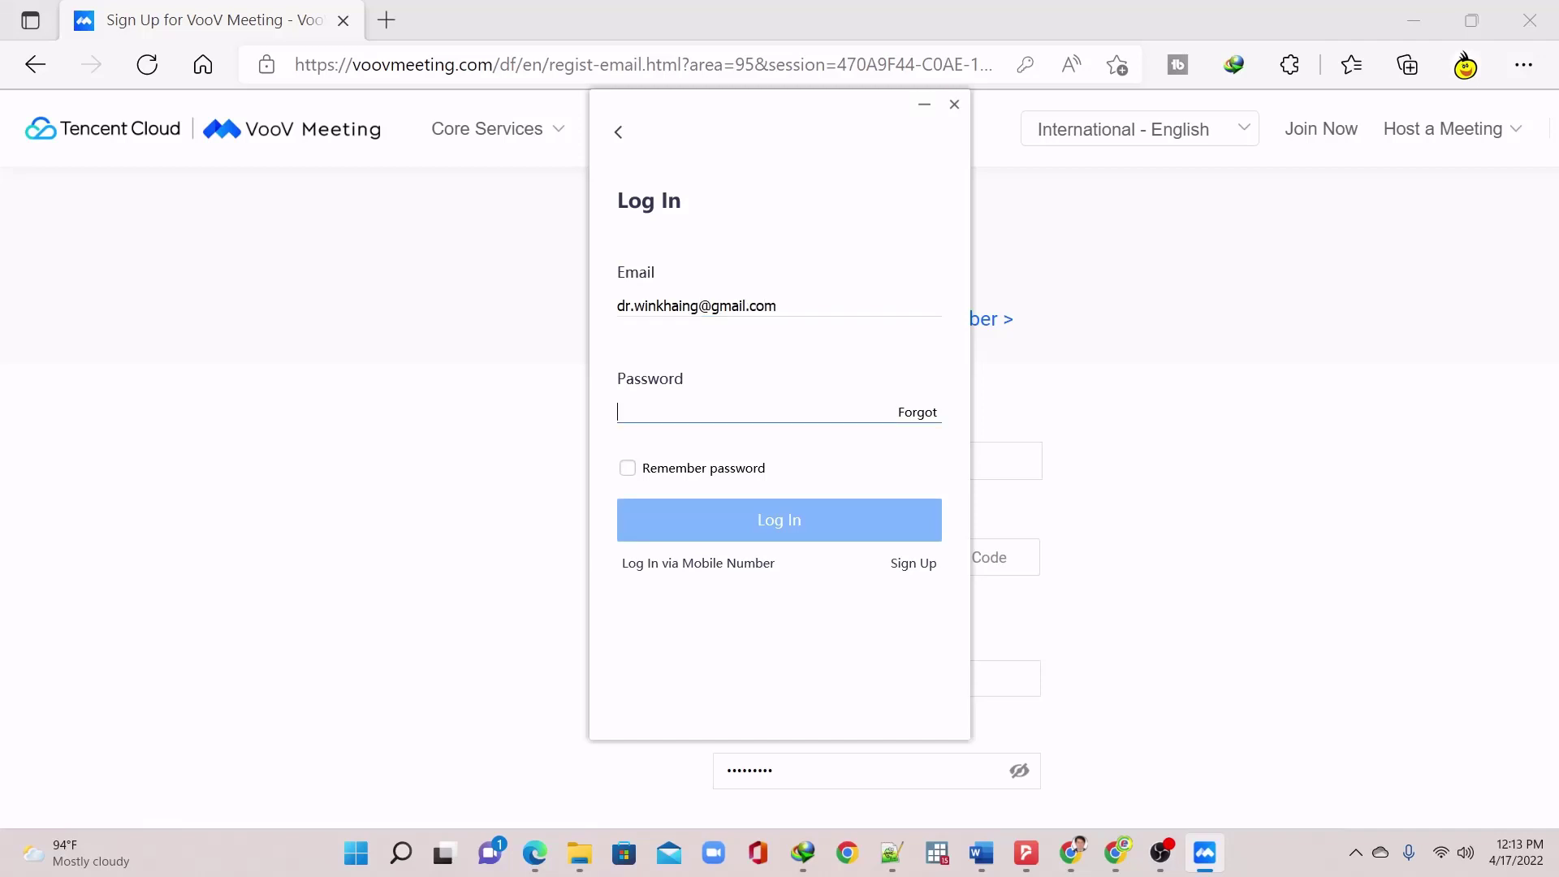
{"action": "type", "text": "a"}
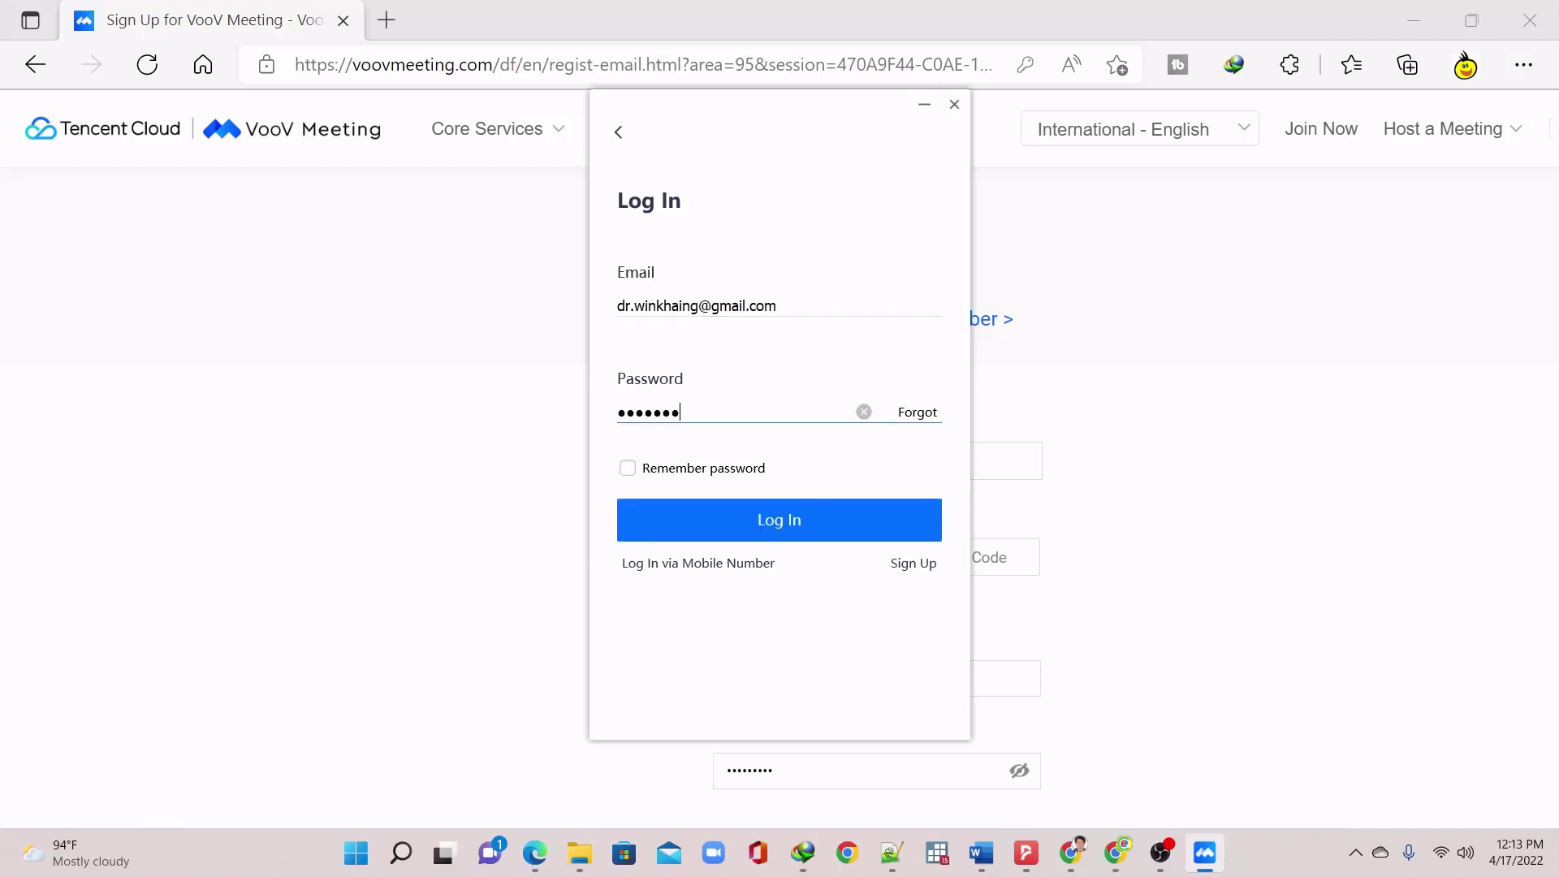
{"action": "type", "text": "1"}
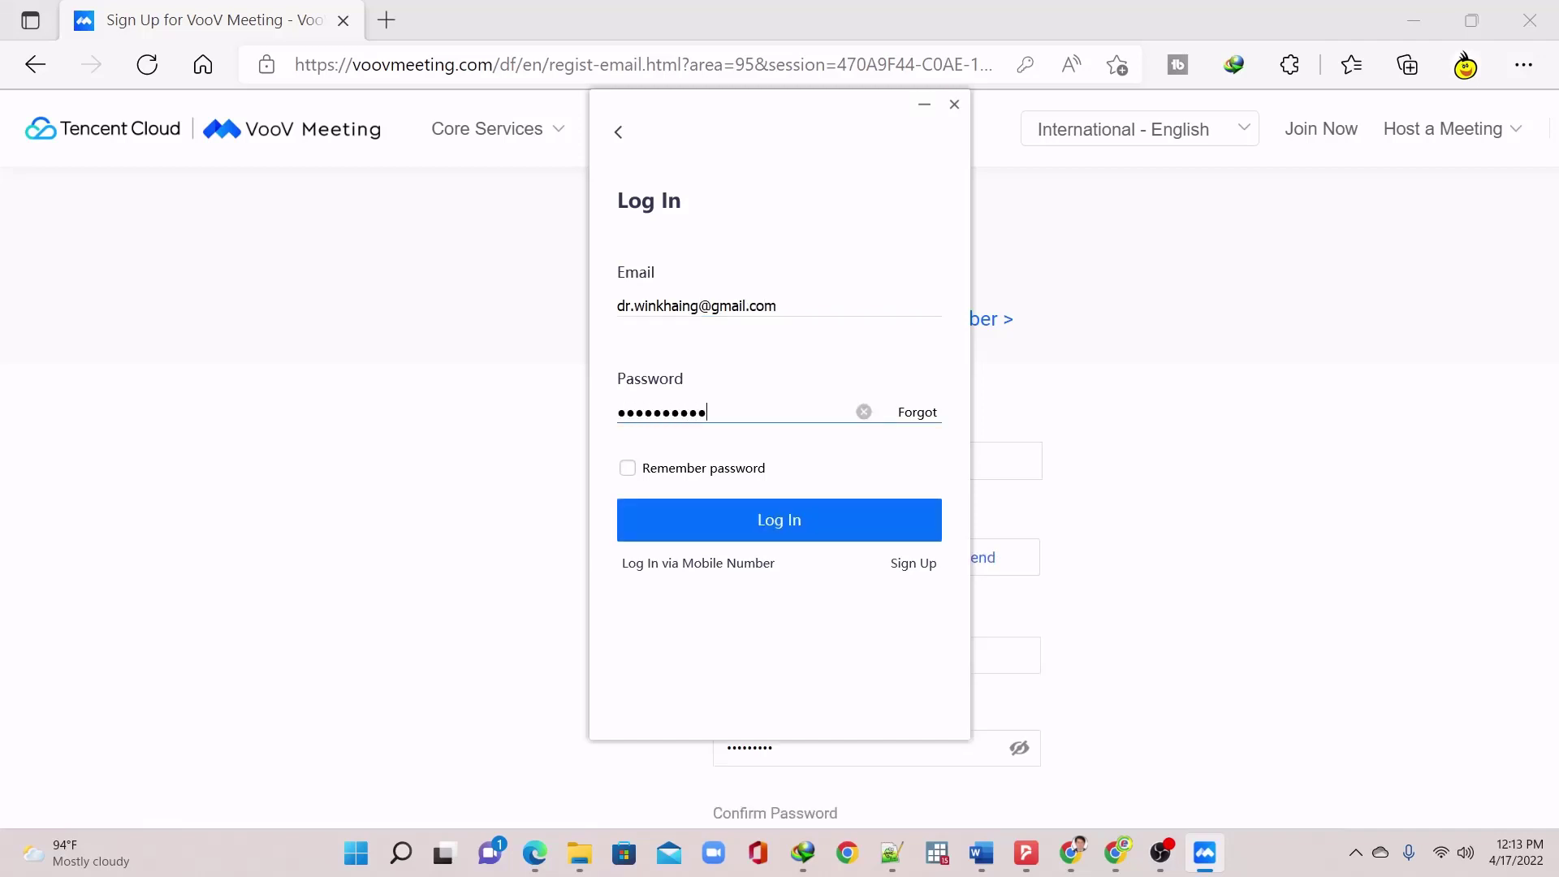
{"action": "left_click", "coordinate": [627, 467]}
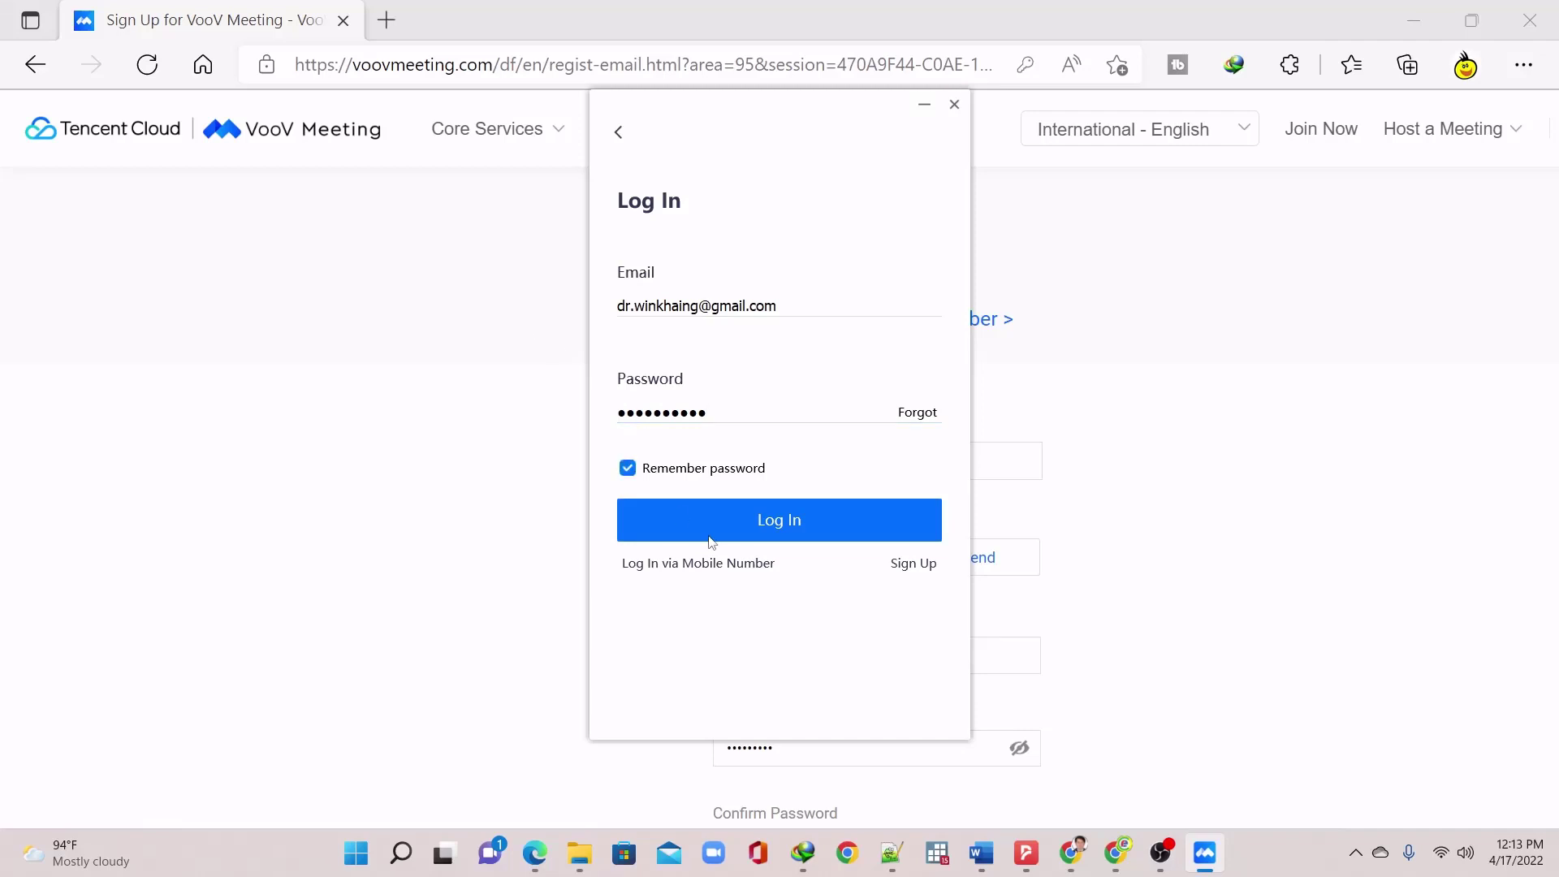
{"action": "left_click", "coordinate": [713, 534]}
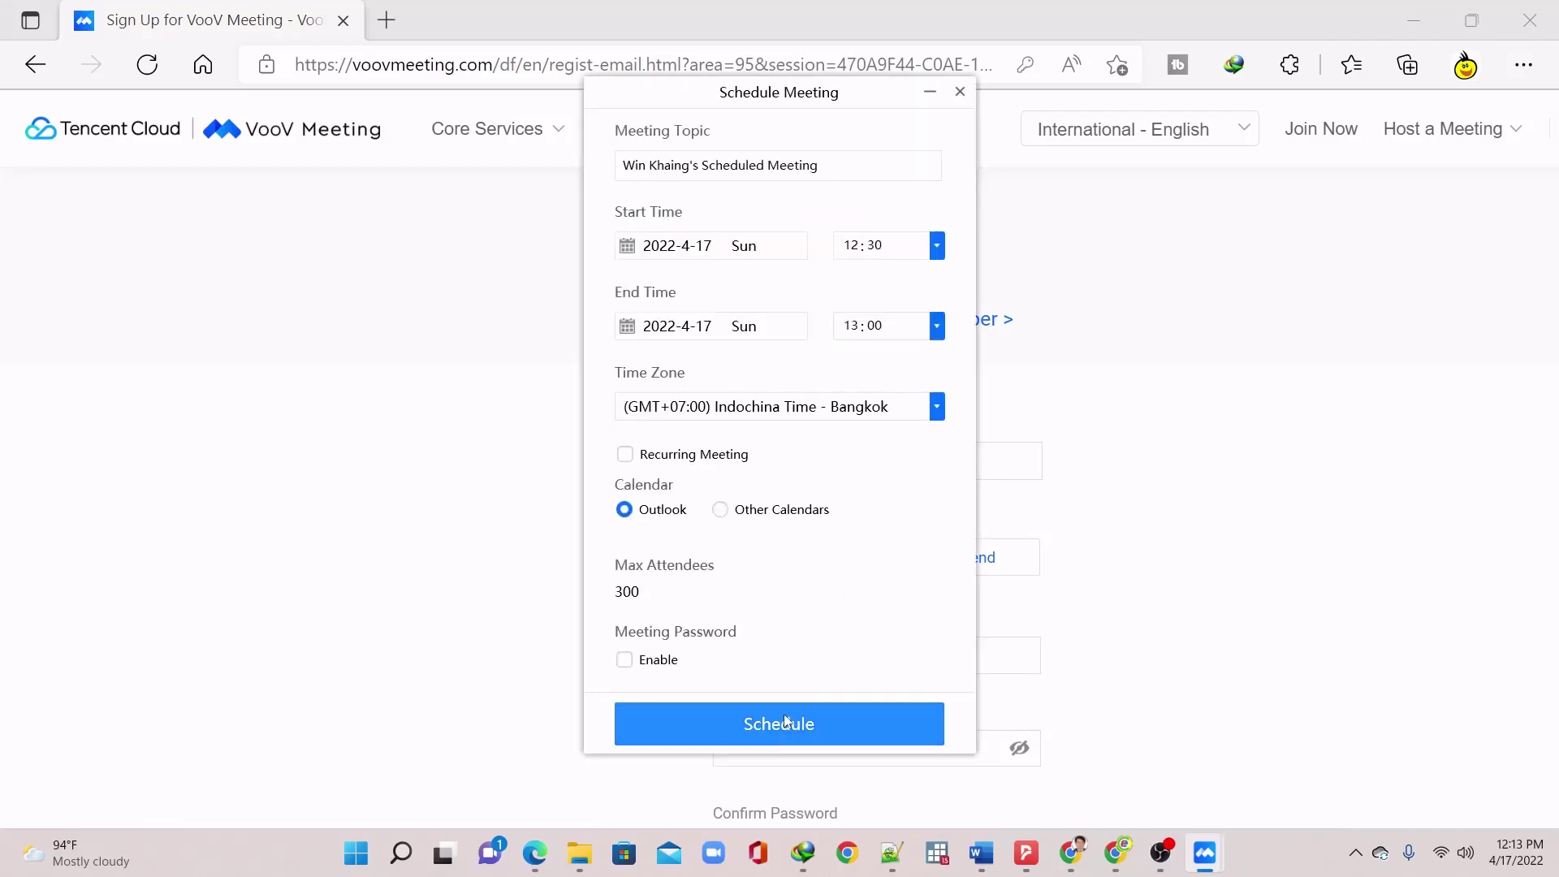
Leave meeting password and waiting room off, then schedule the 2022-4-17 12:30–13:00 meeting
{"action": "scroll", "coordinate": [620, 512], "scroll_direction": "down", "scroll_amount": 1}
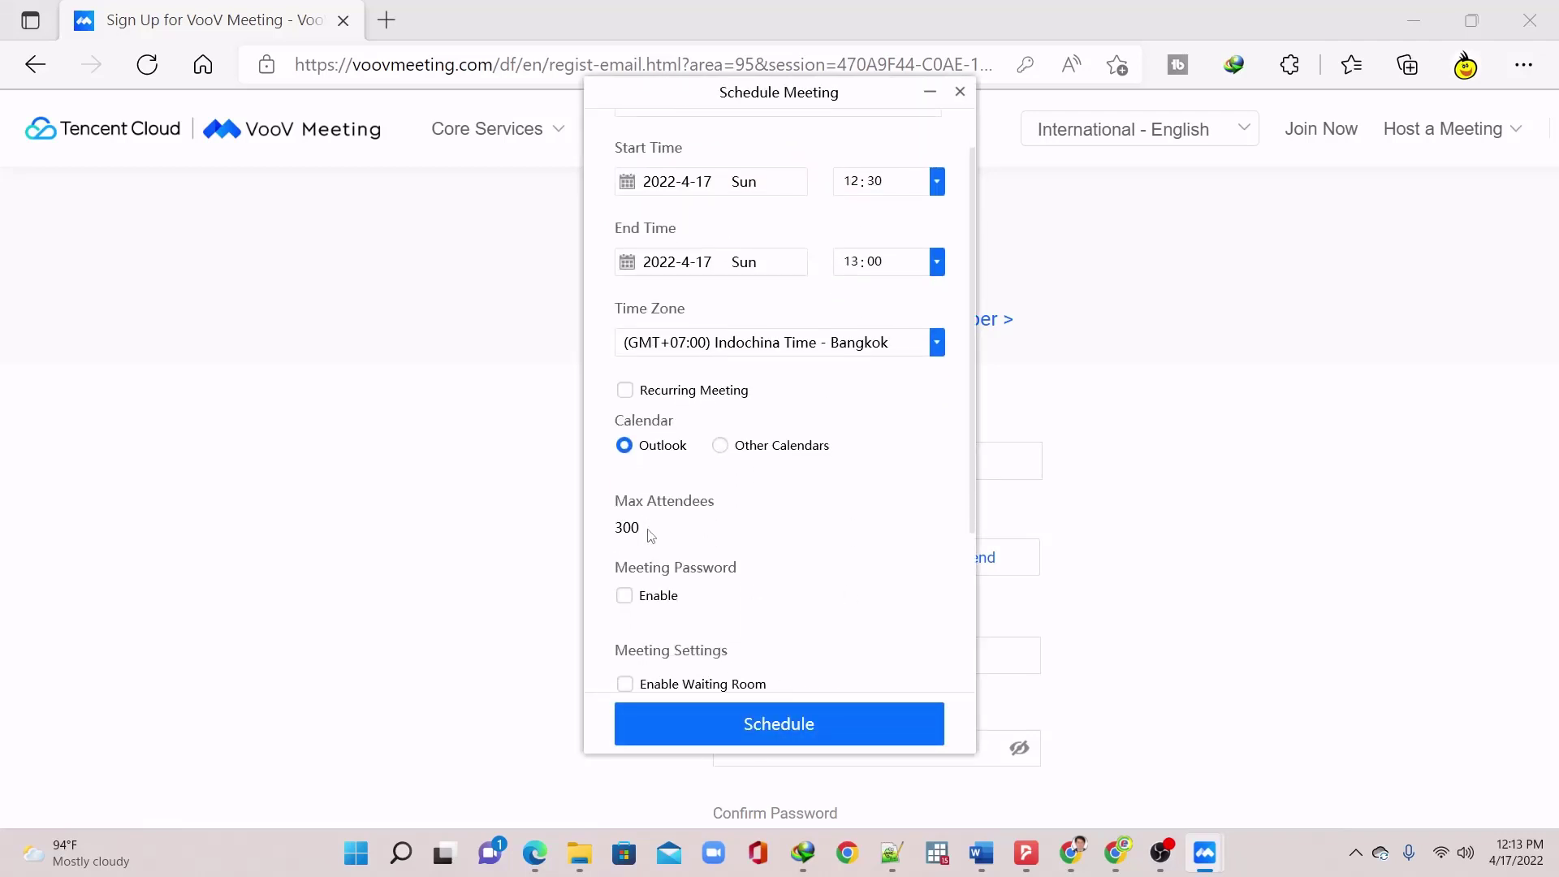
{"action": "scroll", "coordinate": [674, 535], "scroll_direction": "down", "scroll_amount": 1}
{"action": "left_click", "coordinate": [659, 553]}
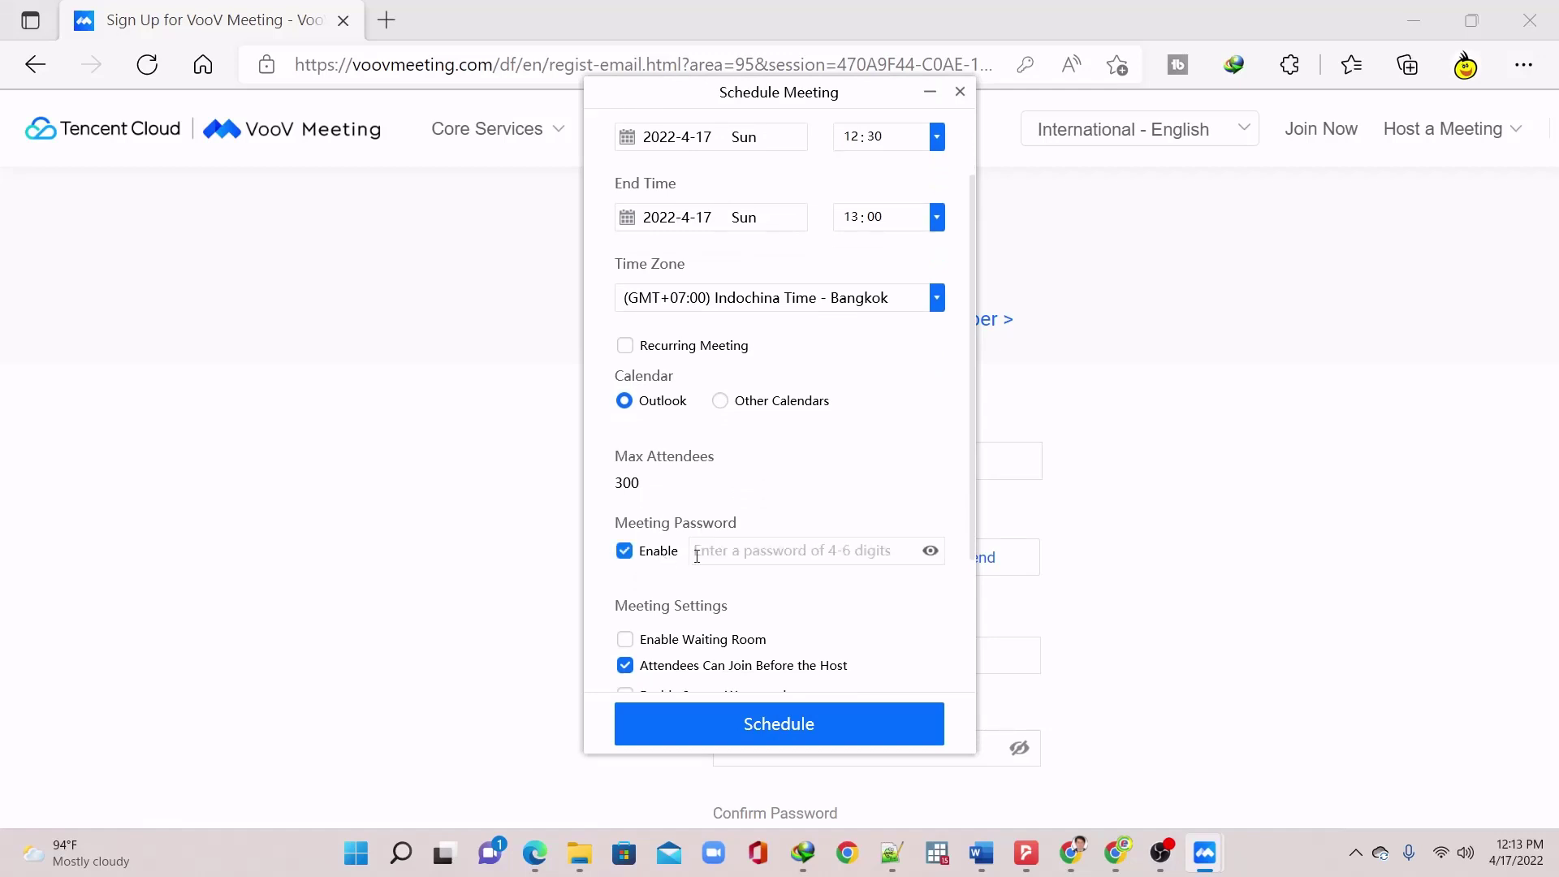
{"action": "left_click", "coordinate": [787, 552]}
{"action": "left_click", "coordinate": [633, 551]}
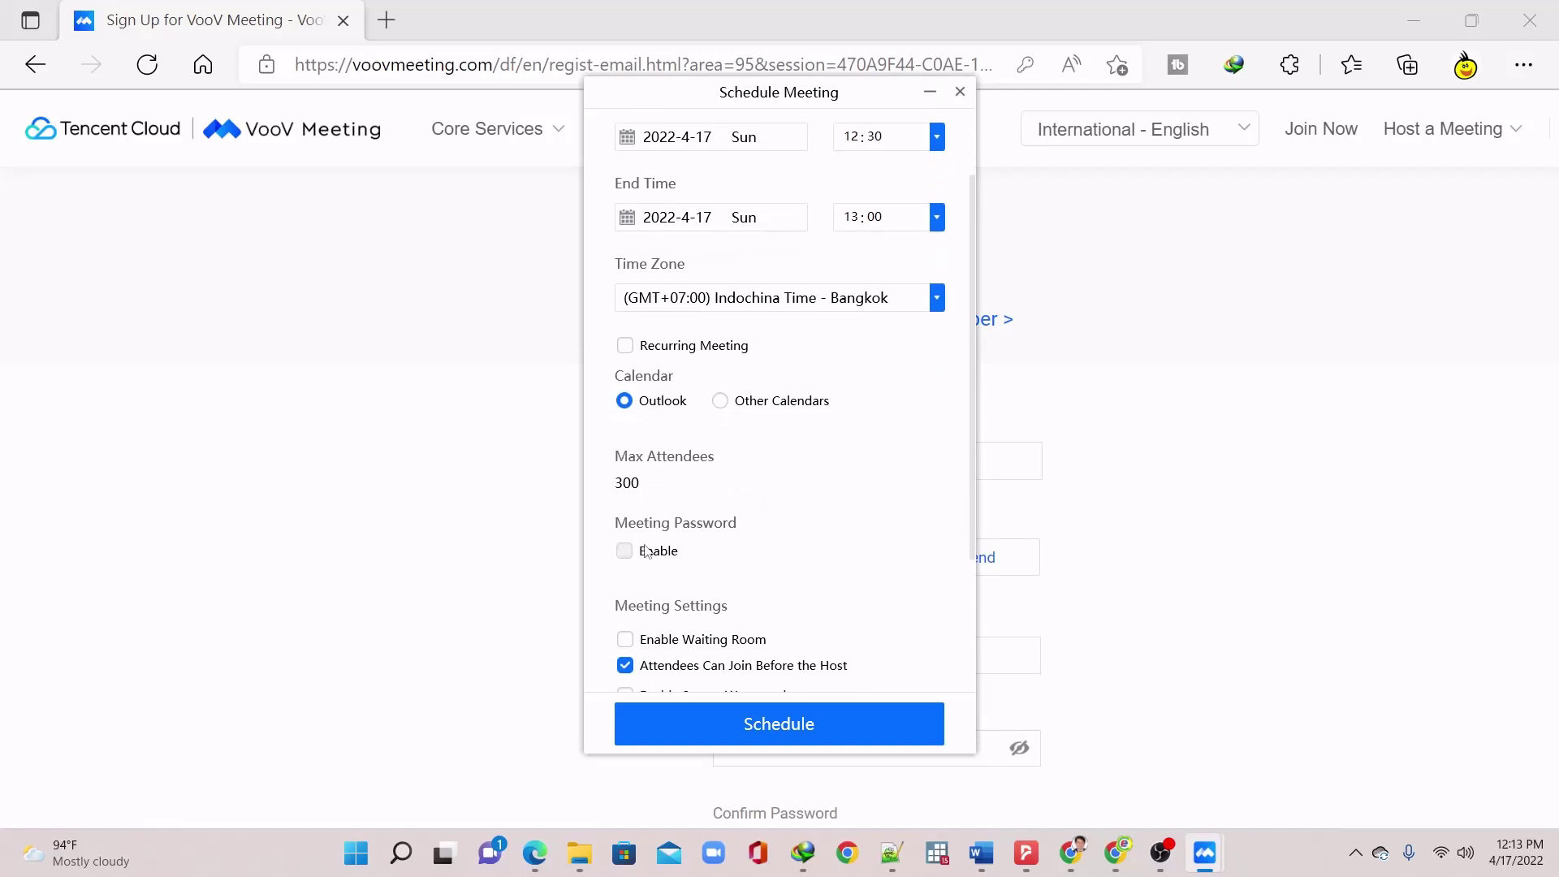
{"action": "scroll", "coordinate": [735, 582], "scroll_direction": "down", "scroll_amount": 1}
{"action": "left_click", "coordinate": [749, 575]}
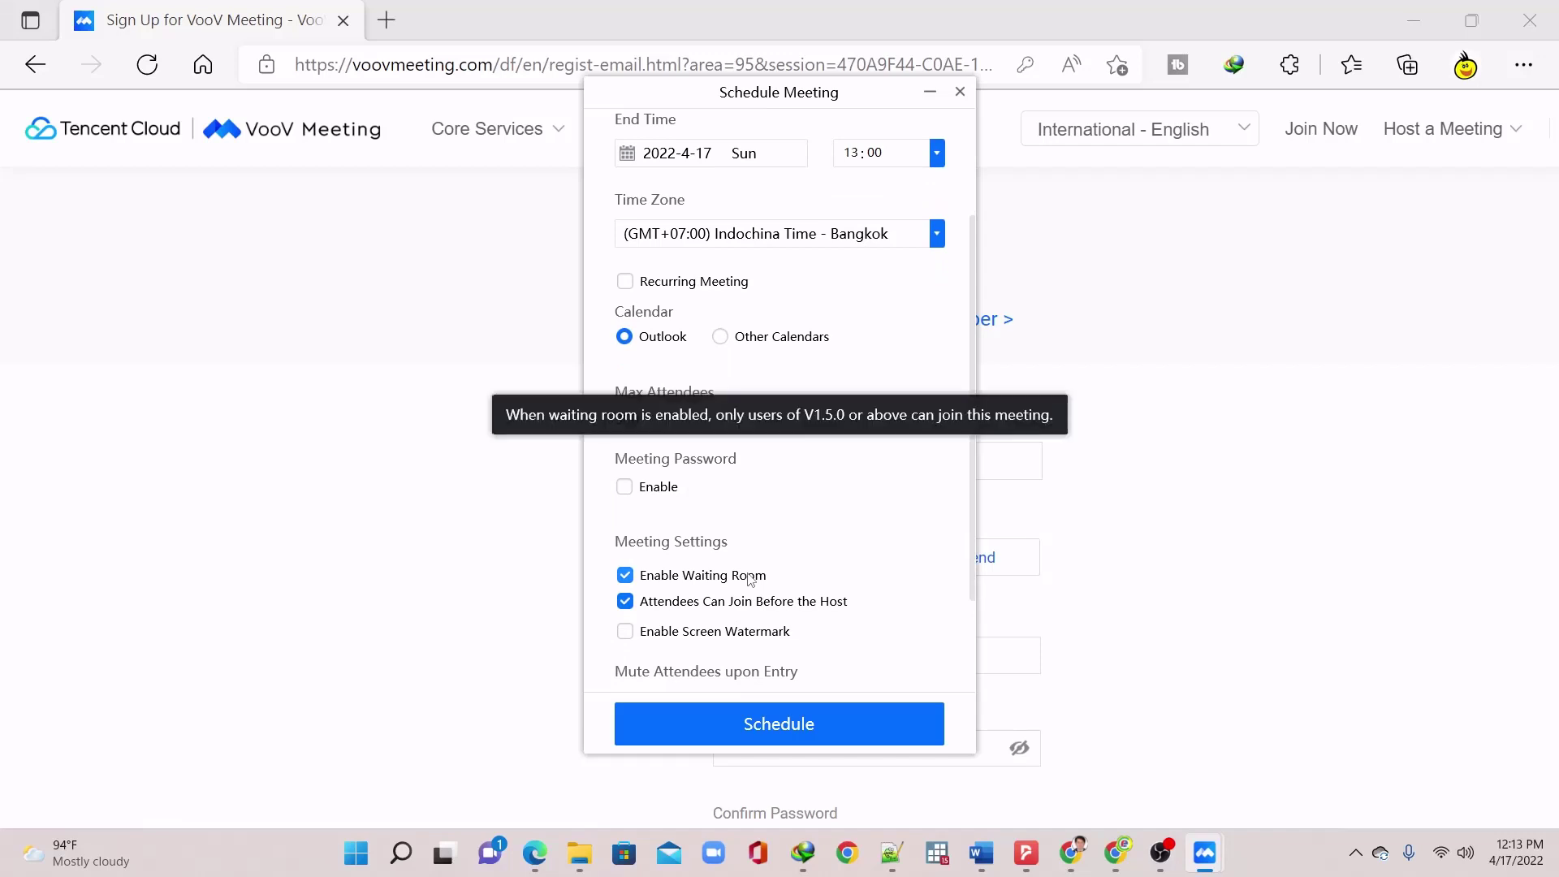
{"action": "left_click", "coordinate": [749, 576]}
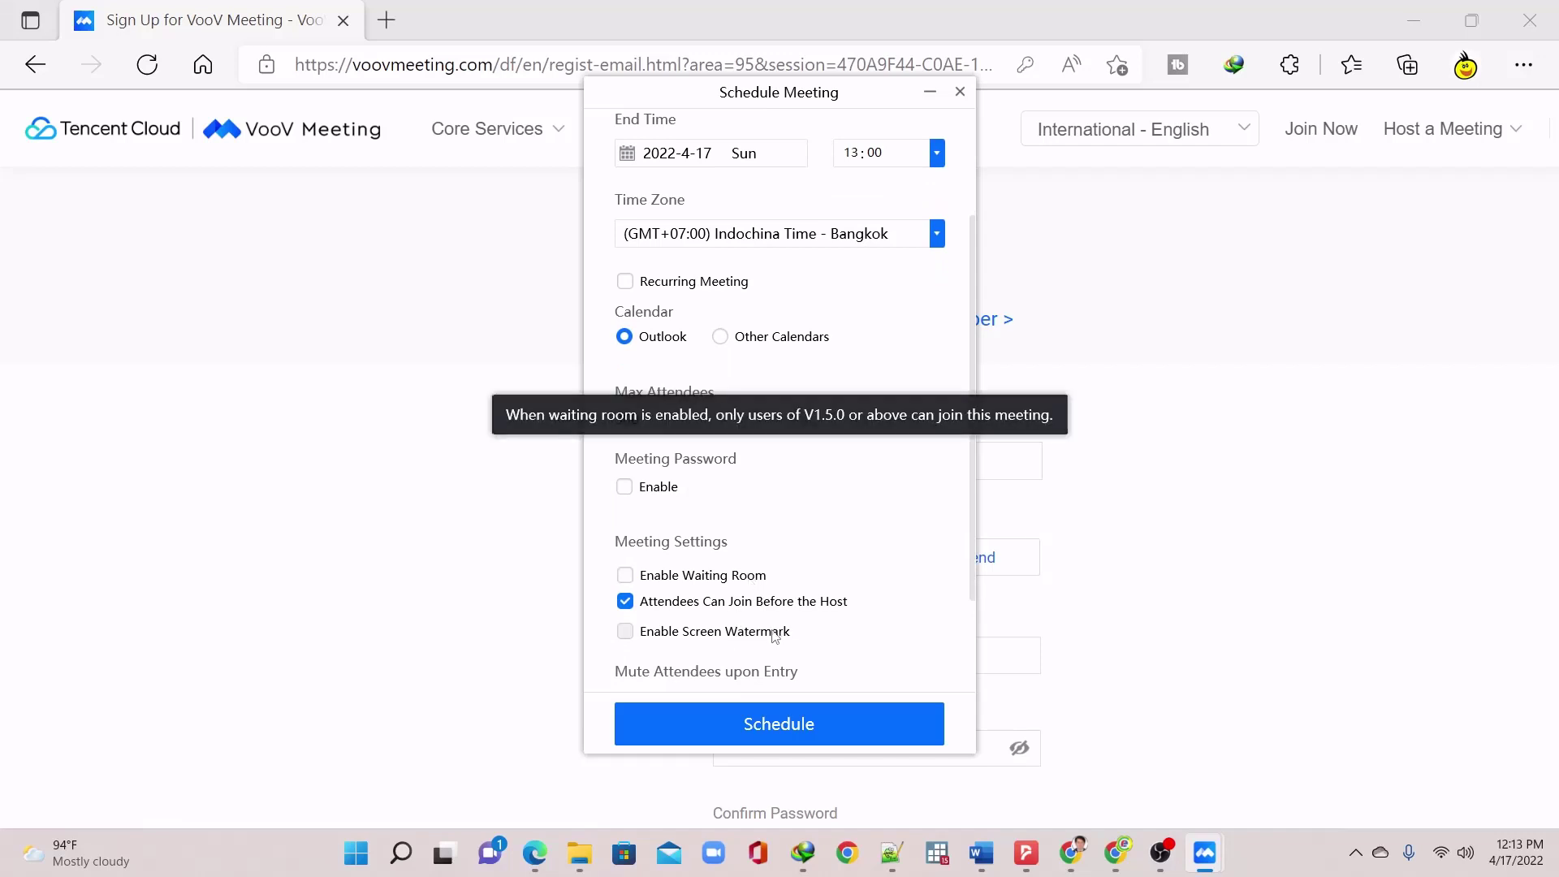
{"action": "scroll", "coordinate": [762, 582], "scroll_direction": "up", "scroll_amount": 3}
{"action": "left_click", "coordinate": [795, 720]}
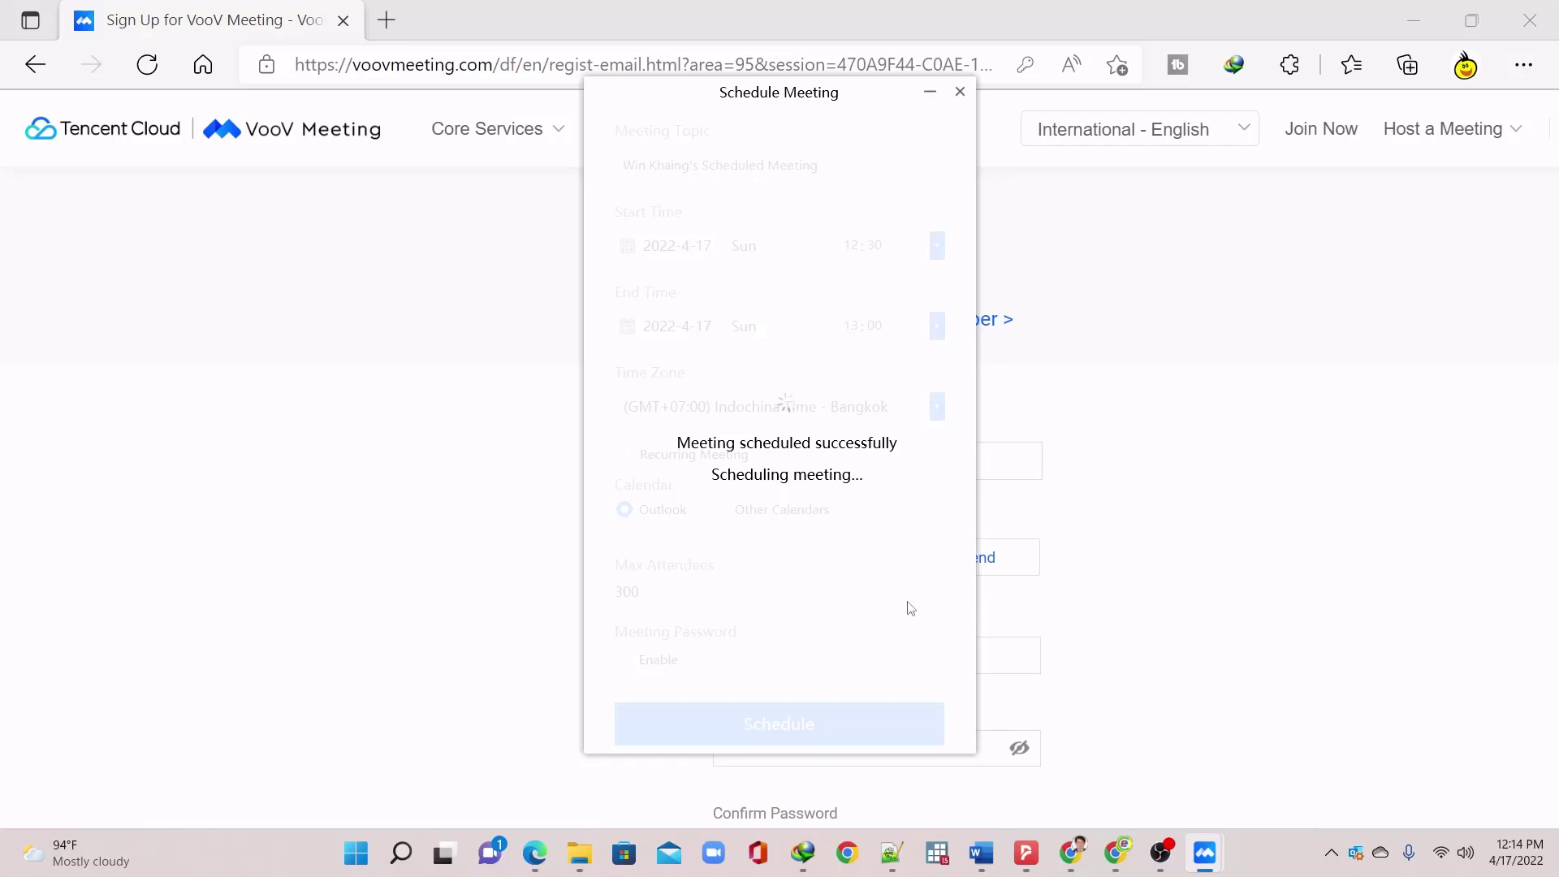
Start the scheduled meeting with PC Audio and maximize the meeting window
{"action": "left_click_drag", "start_coordinate": [709, 106], "coordinate": [323, 99]}
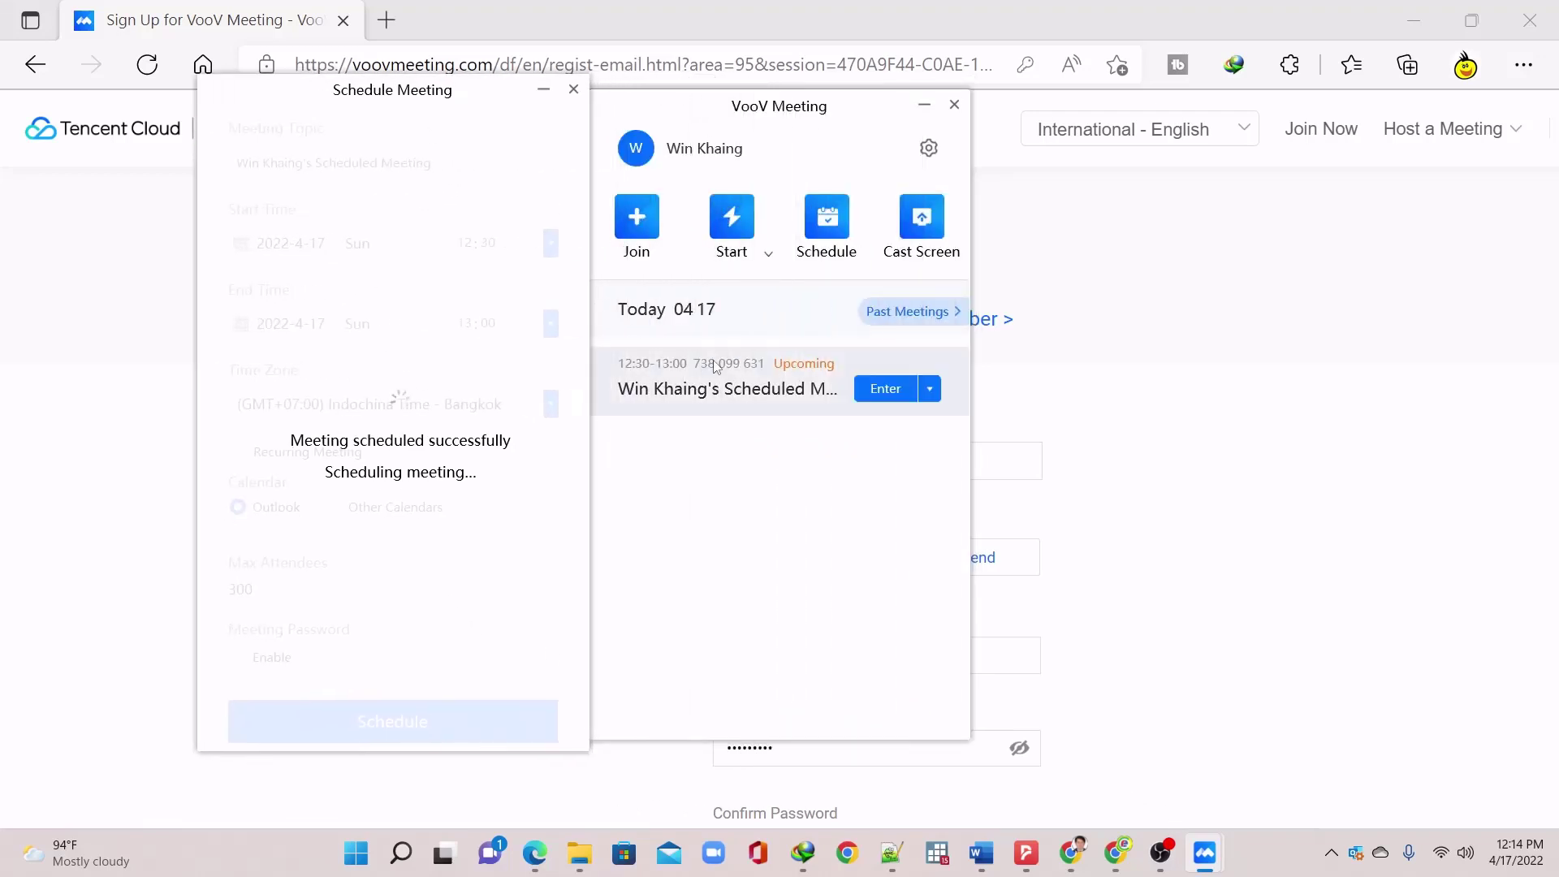
{"action": "left_click", "coordinate": [877, 398]}
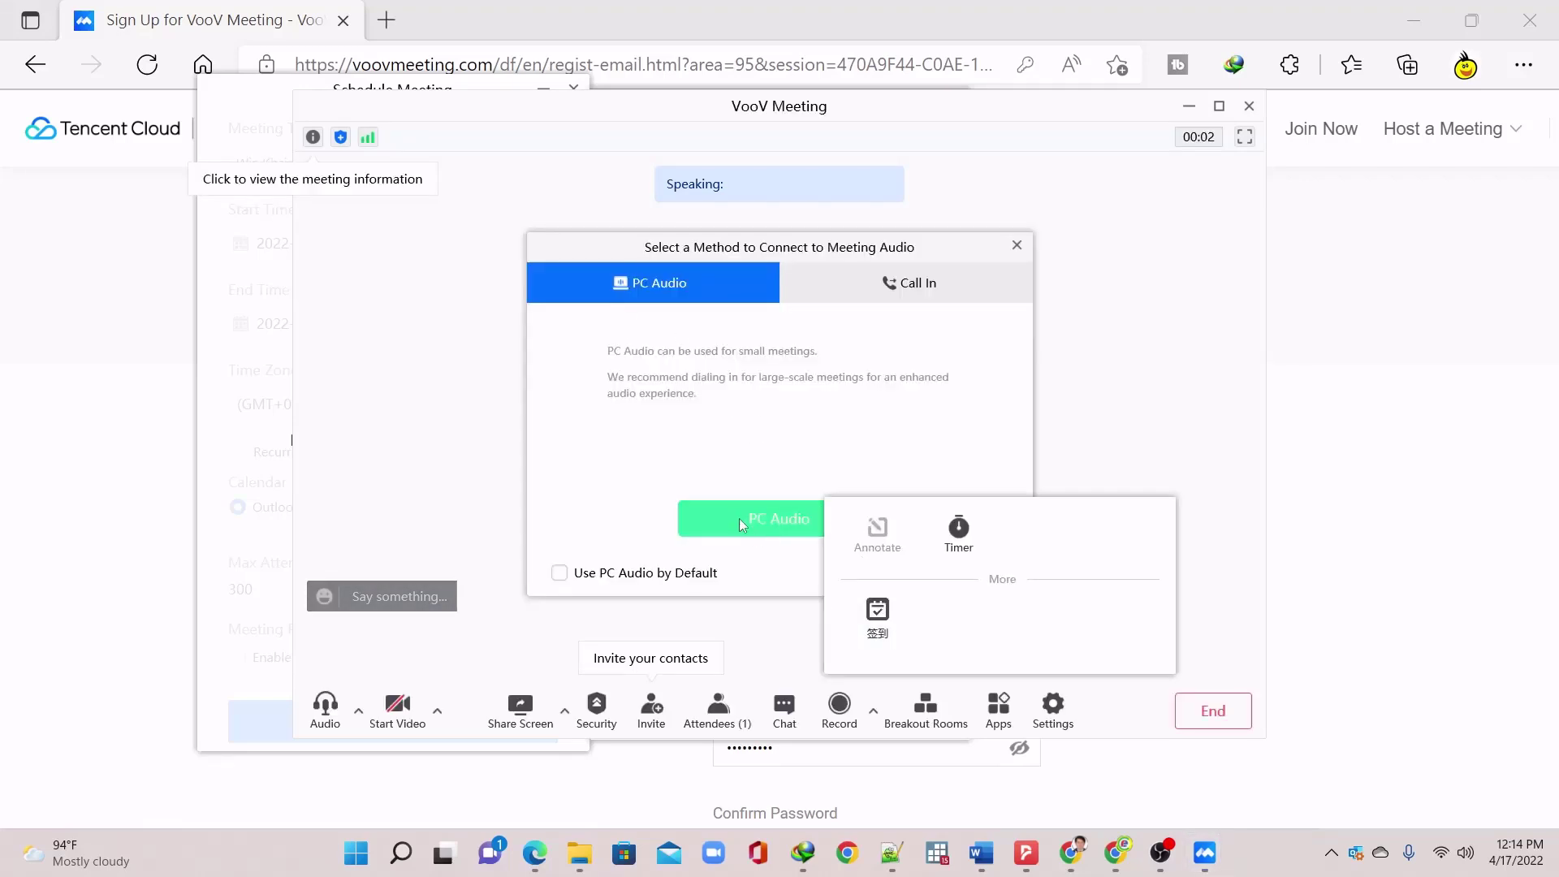
{"action": "left_click", "coordinate": [755, 535]}
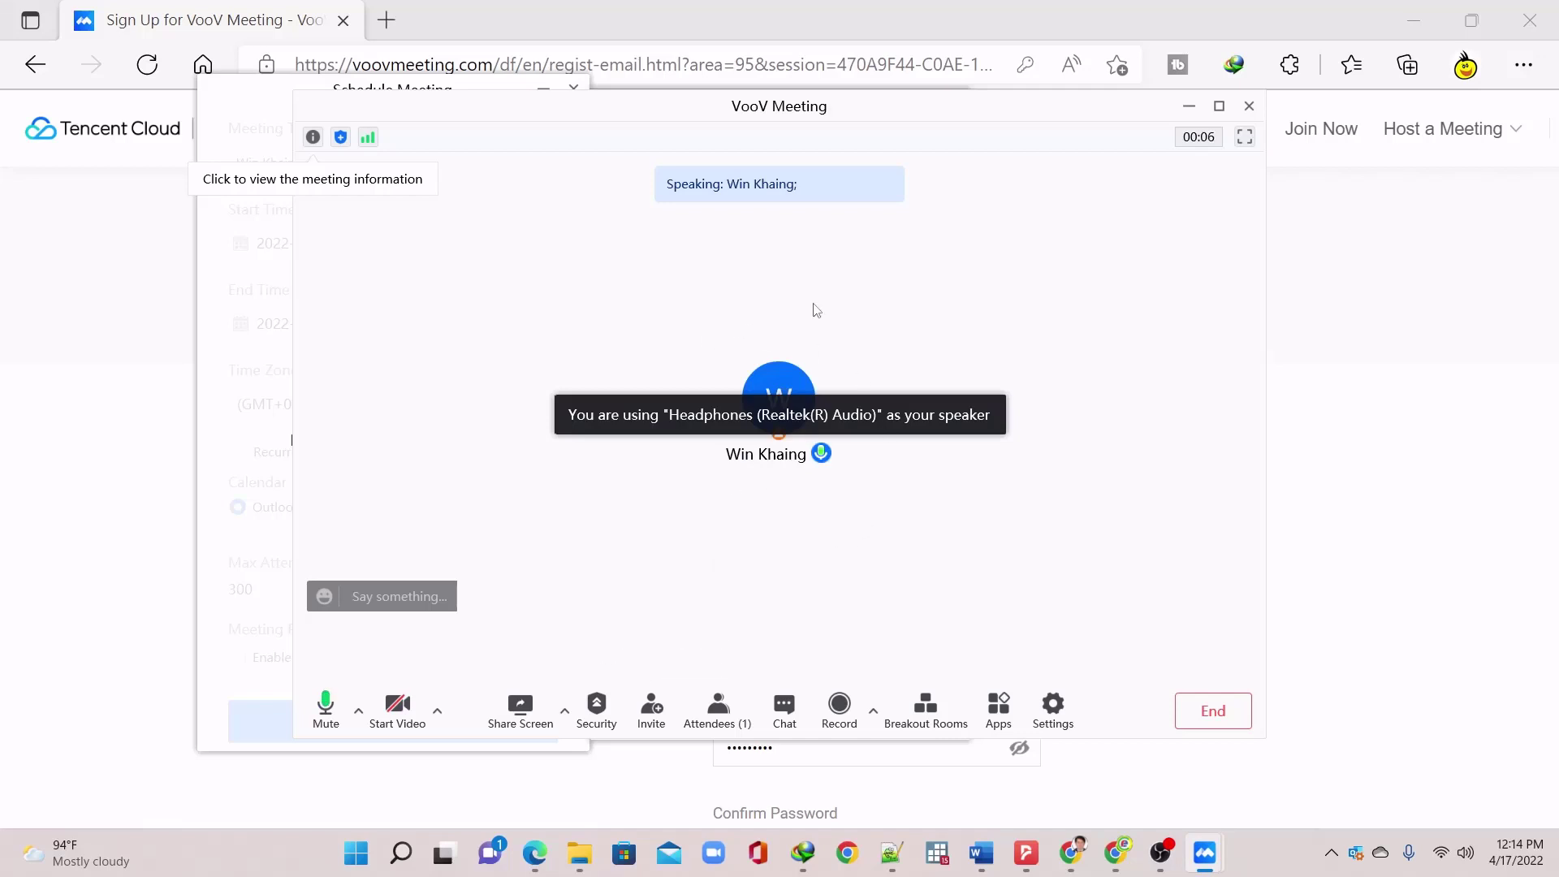
{"action": "double_click", "coordinate": [974, 111]}
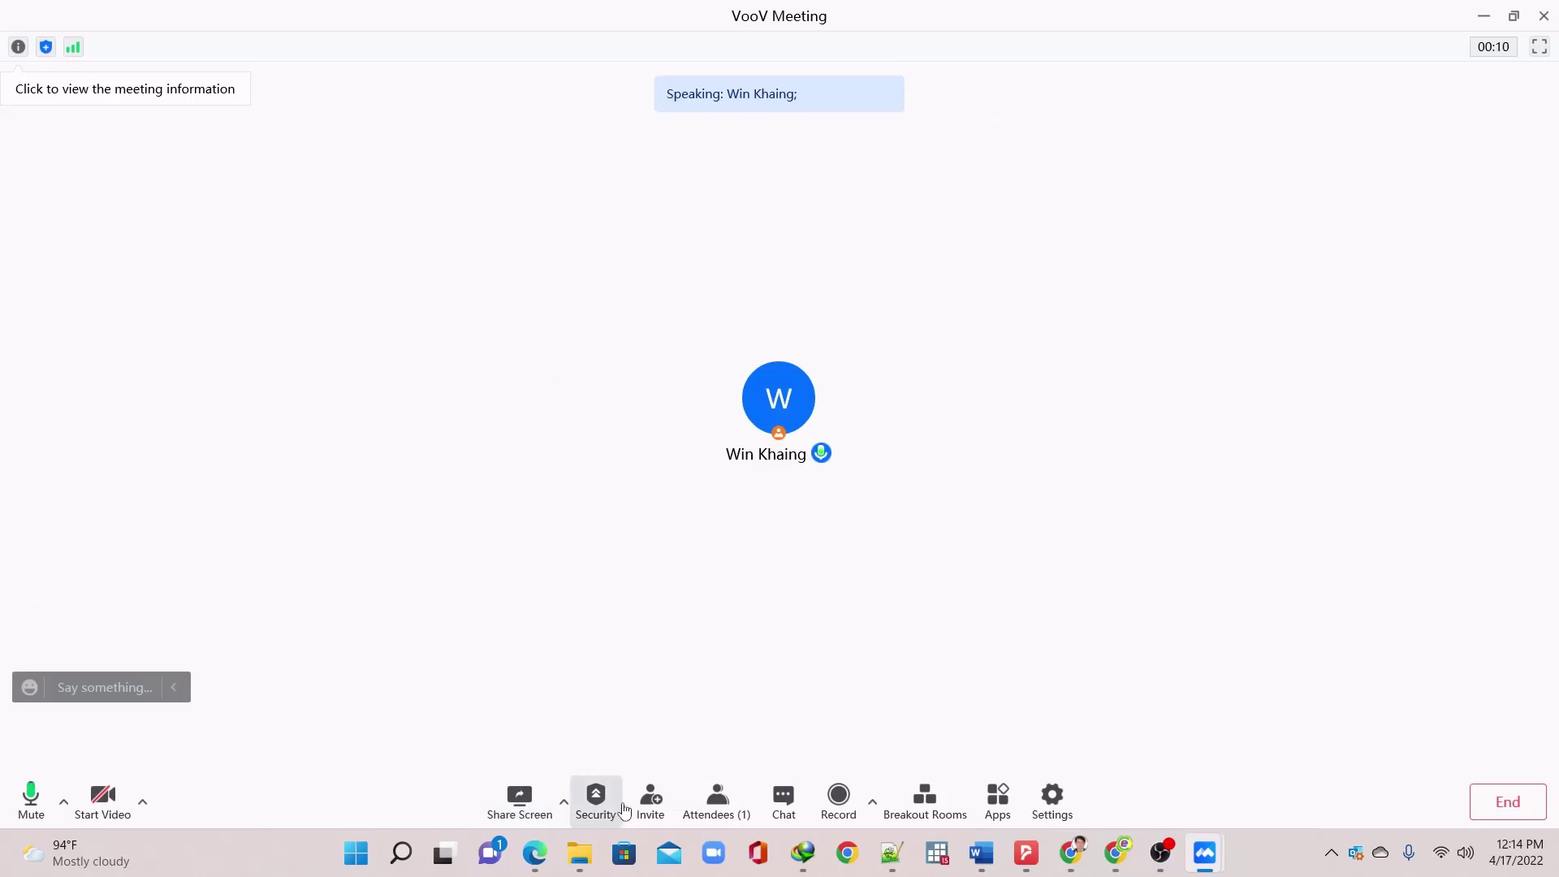
Show the attendee list, preview Chat, Share Screen and Security, then open meeting Settings
{"action": "left_click", "coordinate": [718, 806]}
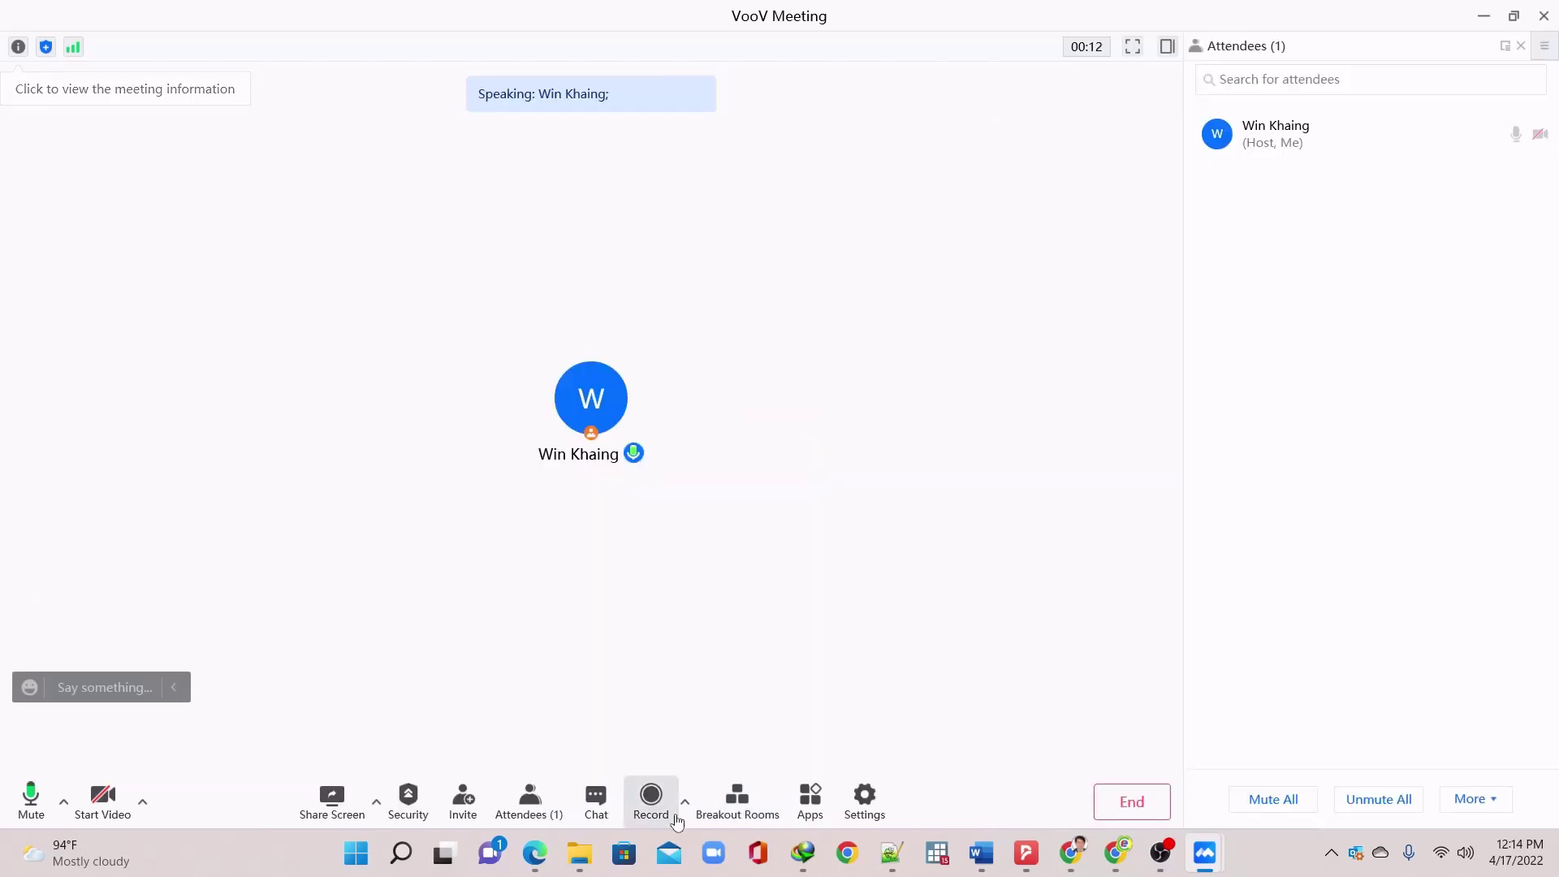
{"action": "left_click", "coordinate": [604, 817]}
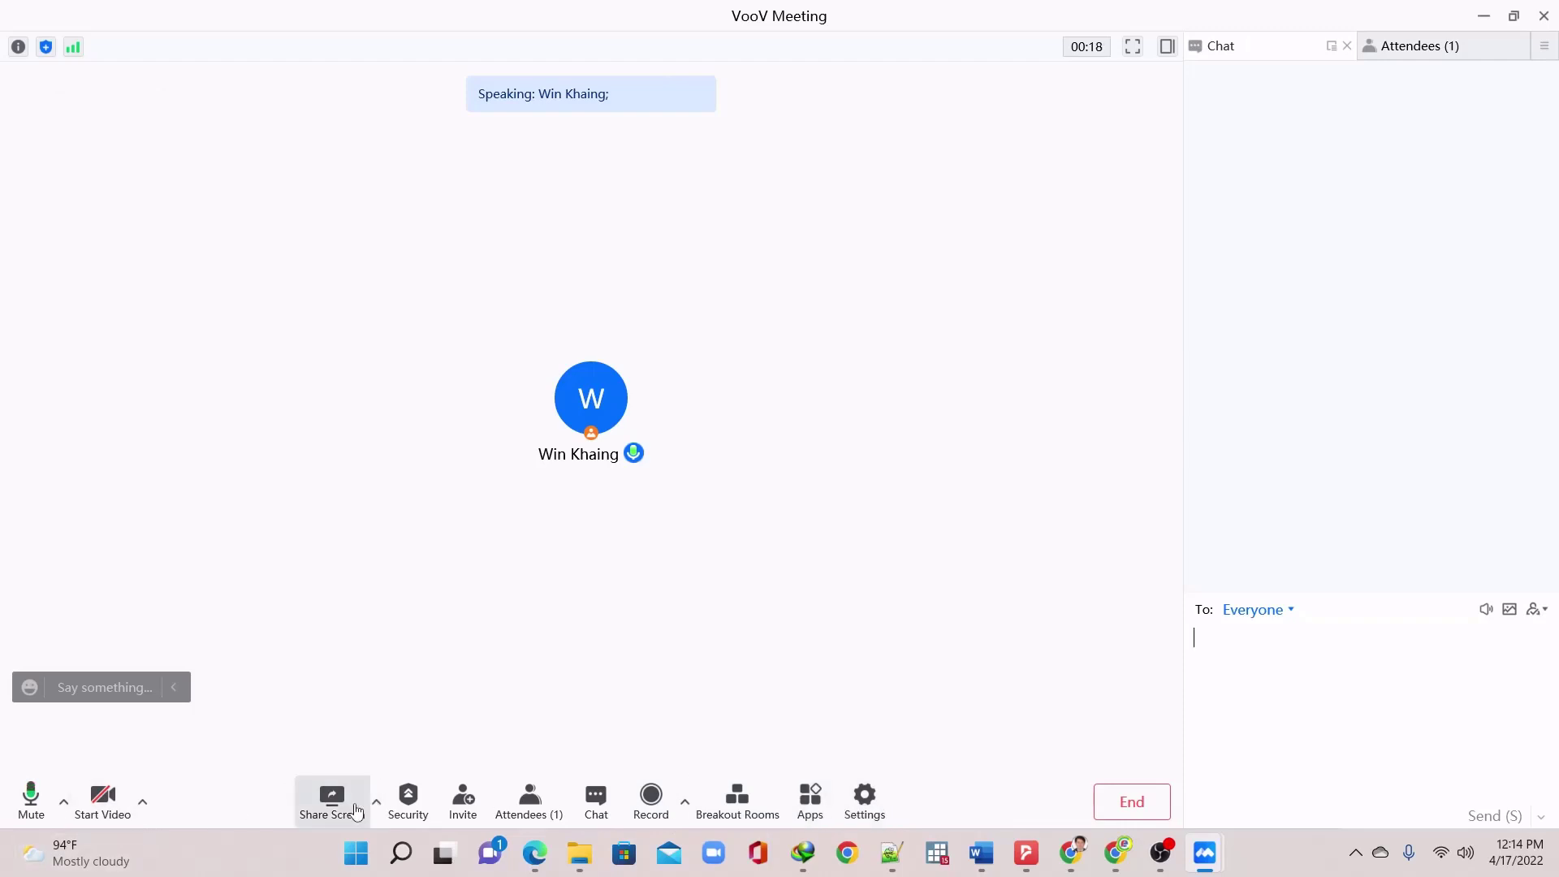
{"action": "left_click", "coordinate": [376, 804]}
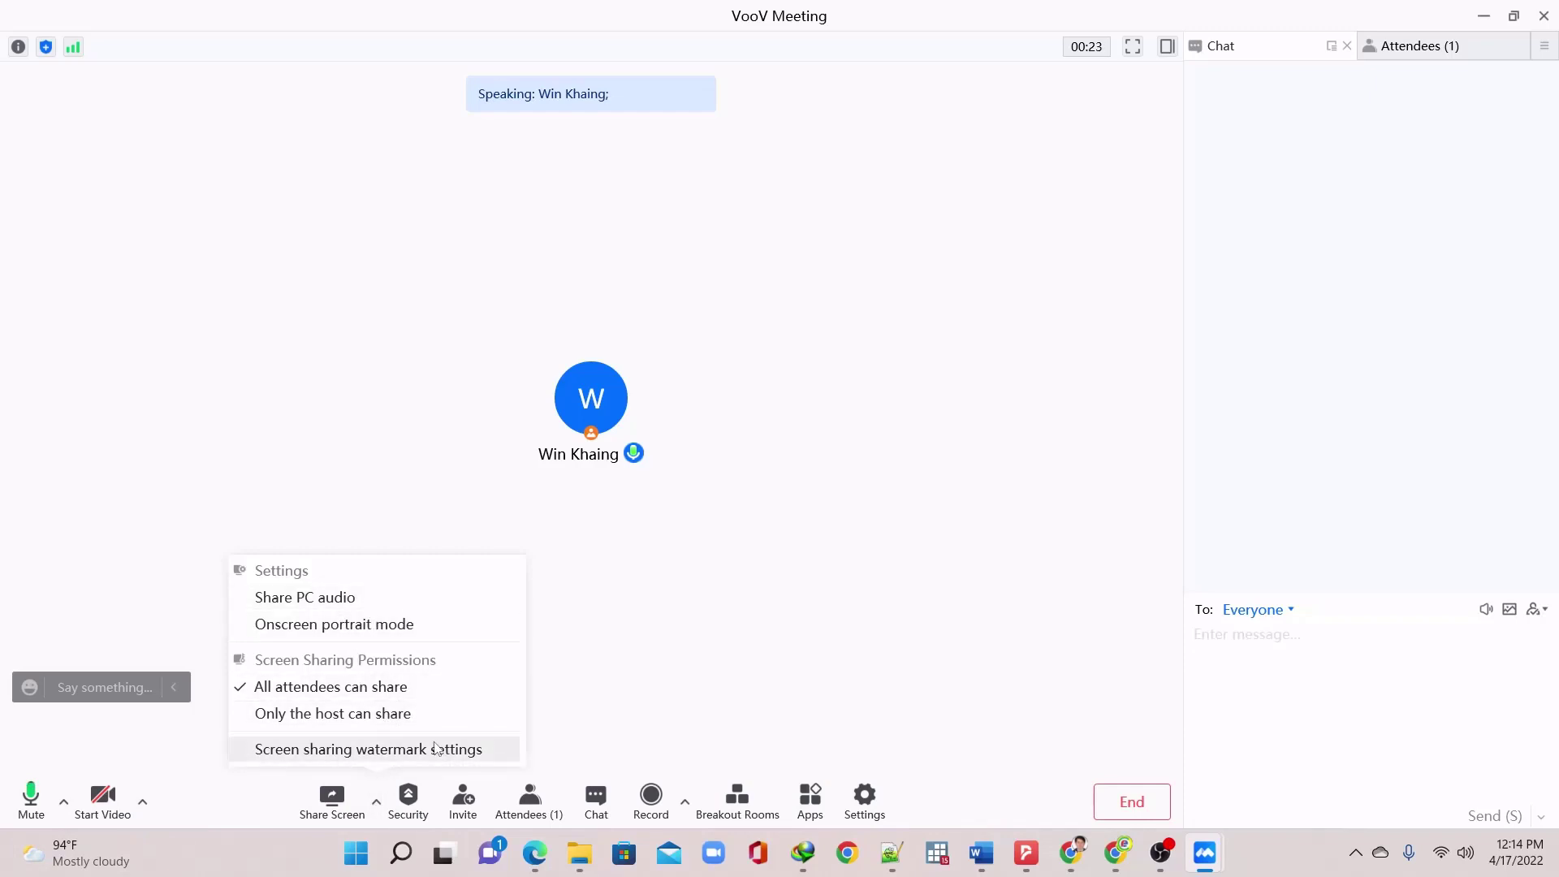
{"action": "left_click", "coordinate": [408, 800]}
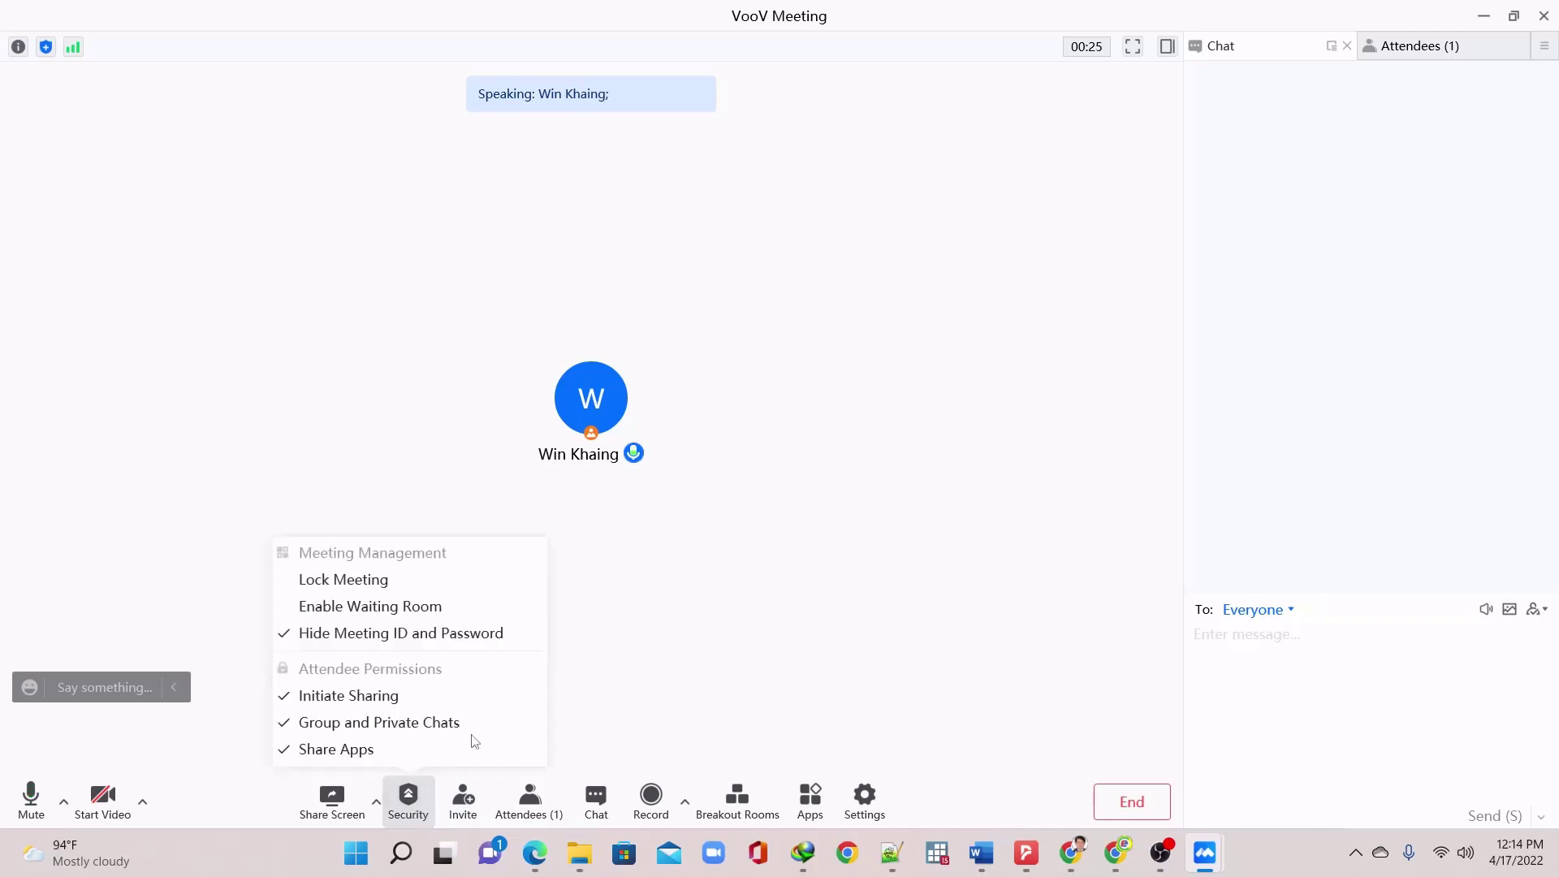
{"action": "left_click", "coordinate": [632, 674]}
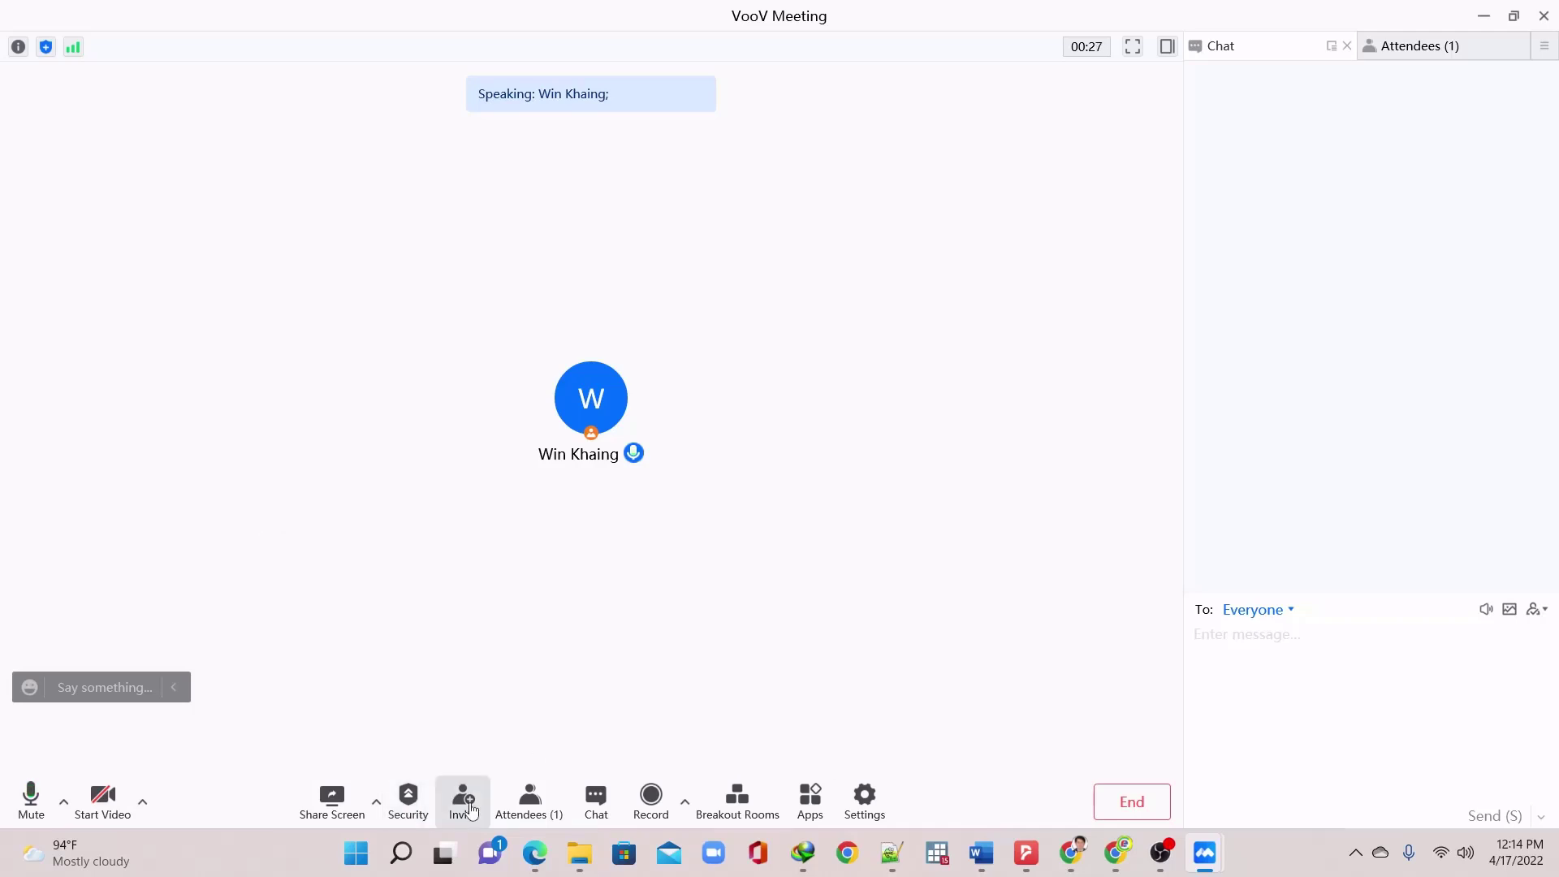
{"action": "left_click", "coordinate": [596, 800]}
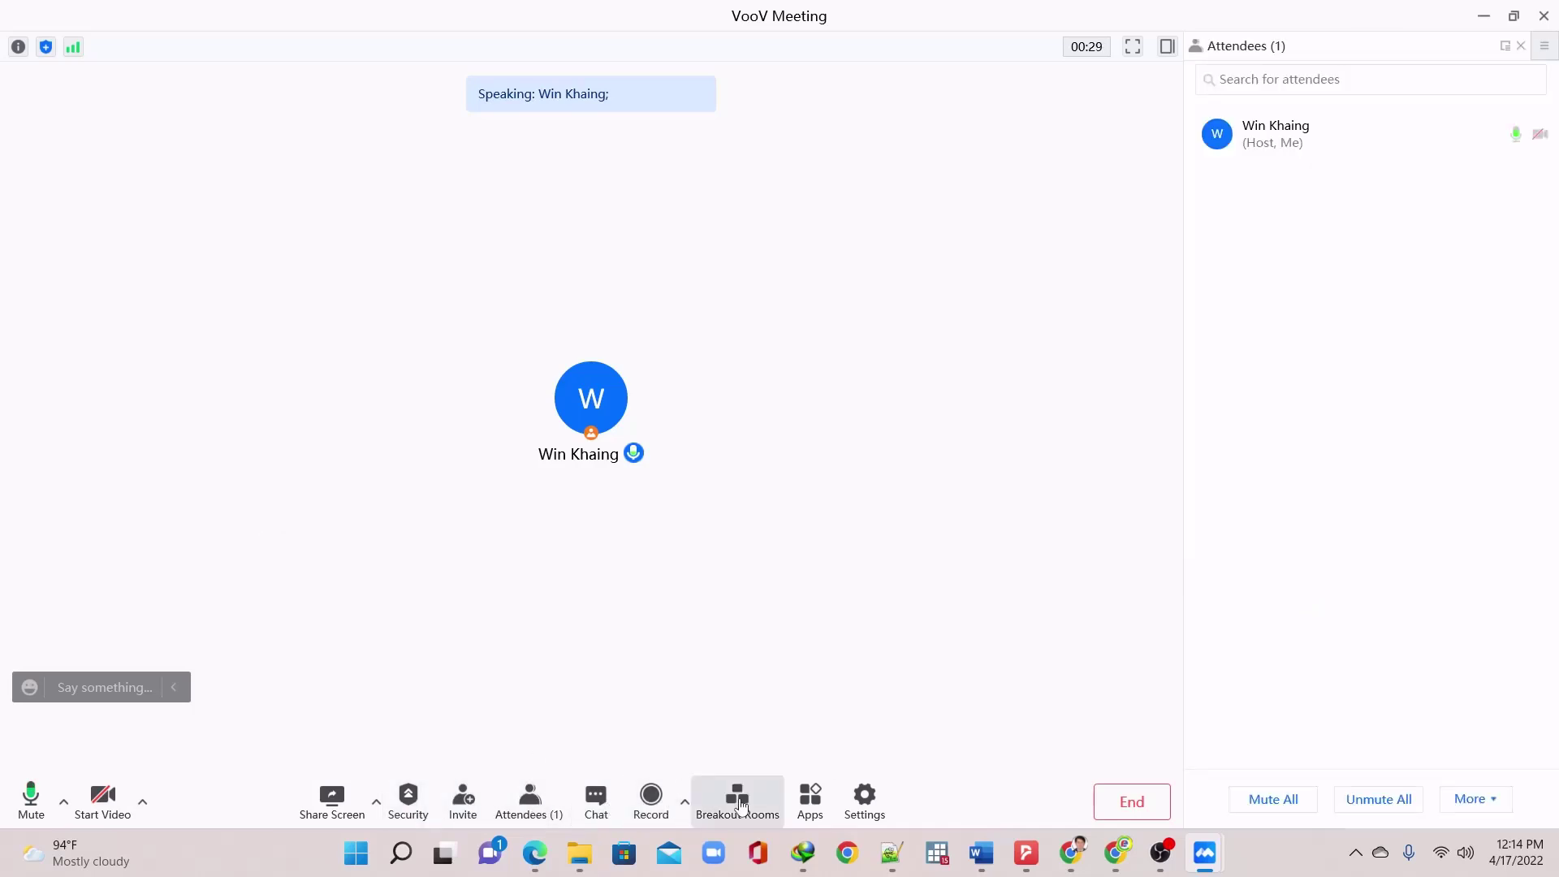
{"action": "left_click", "coordinate": [864, 800]}
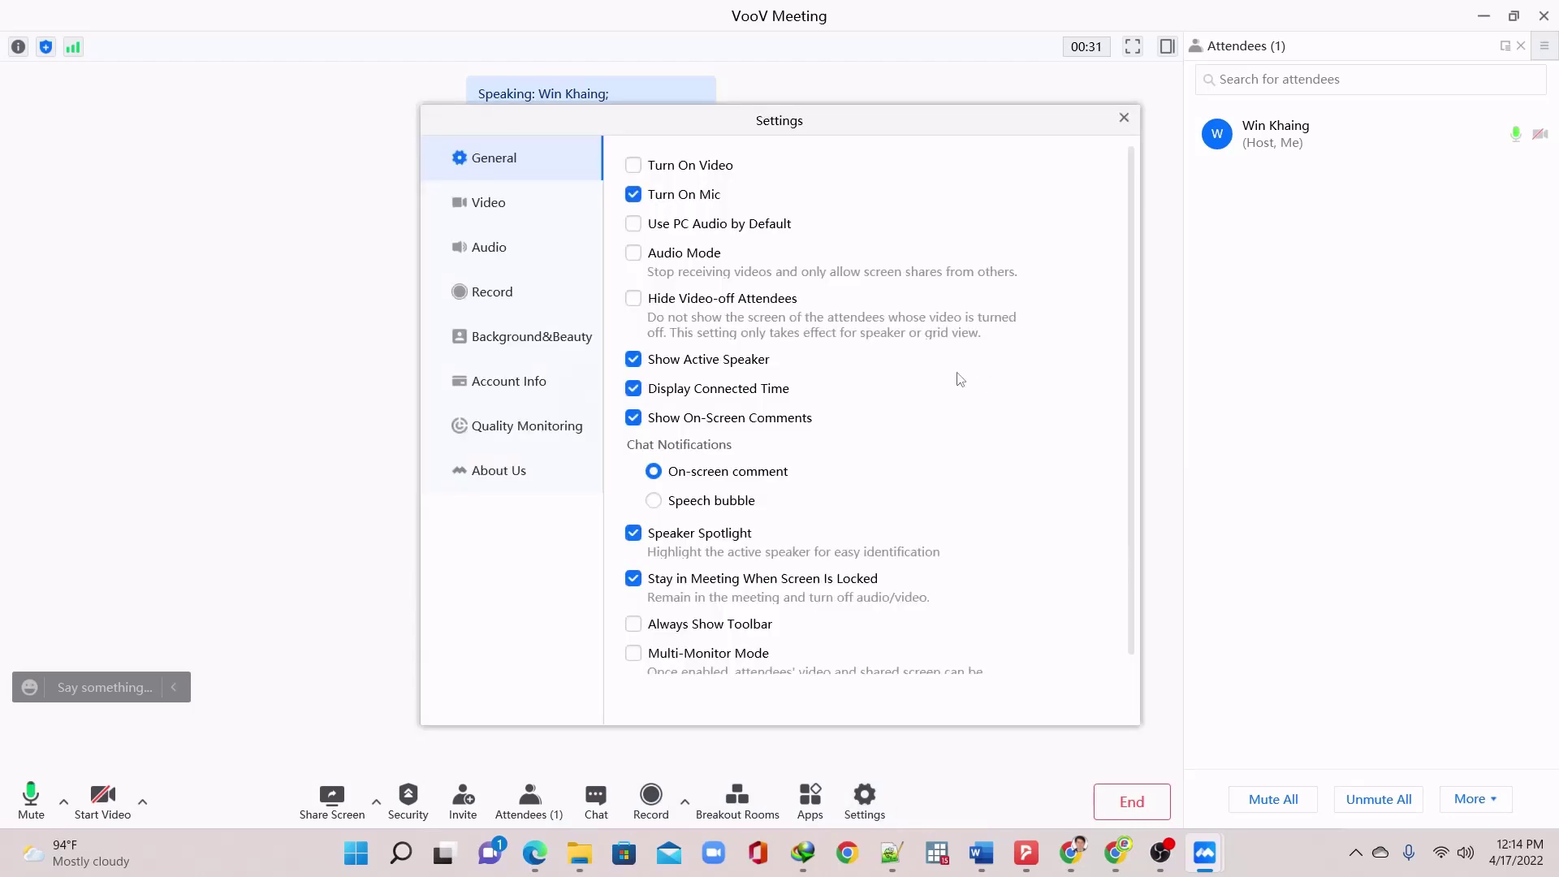
Look over the Background&Beauty virtual backgrounds, then close the Settings window
{"action": "left_click", "coordinate": [499, 339]}
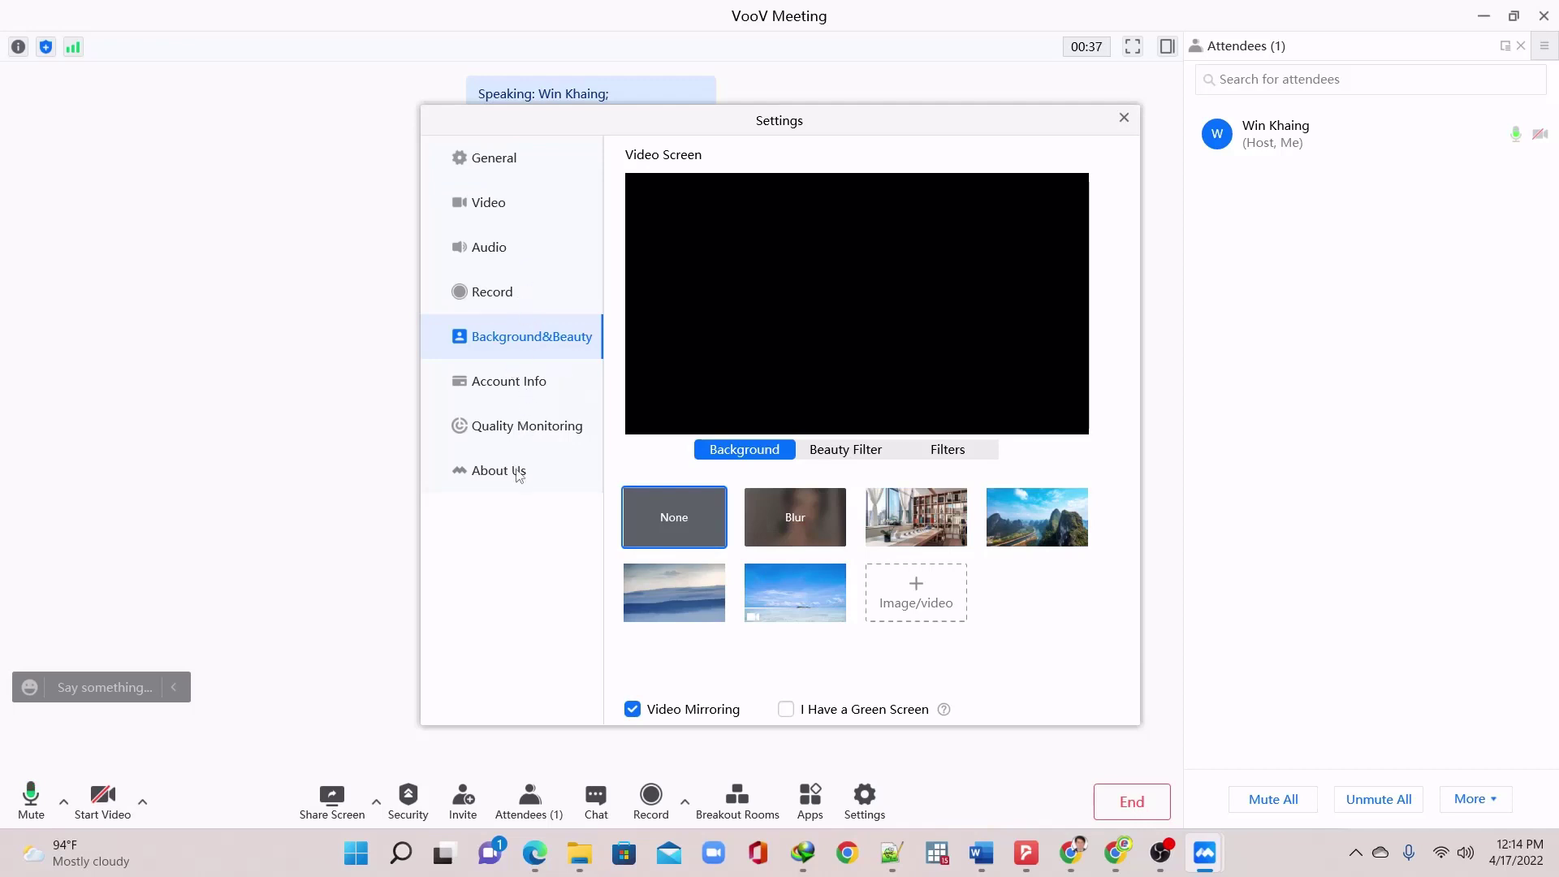
{"action": "left_click", "coordinate": [1124, 119]}
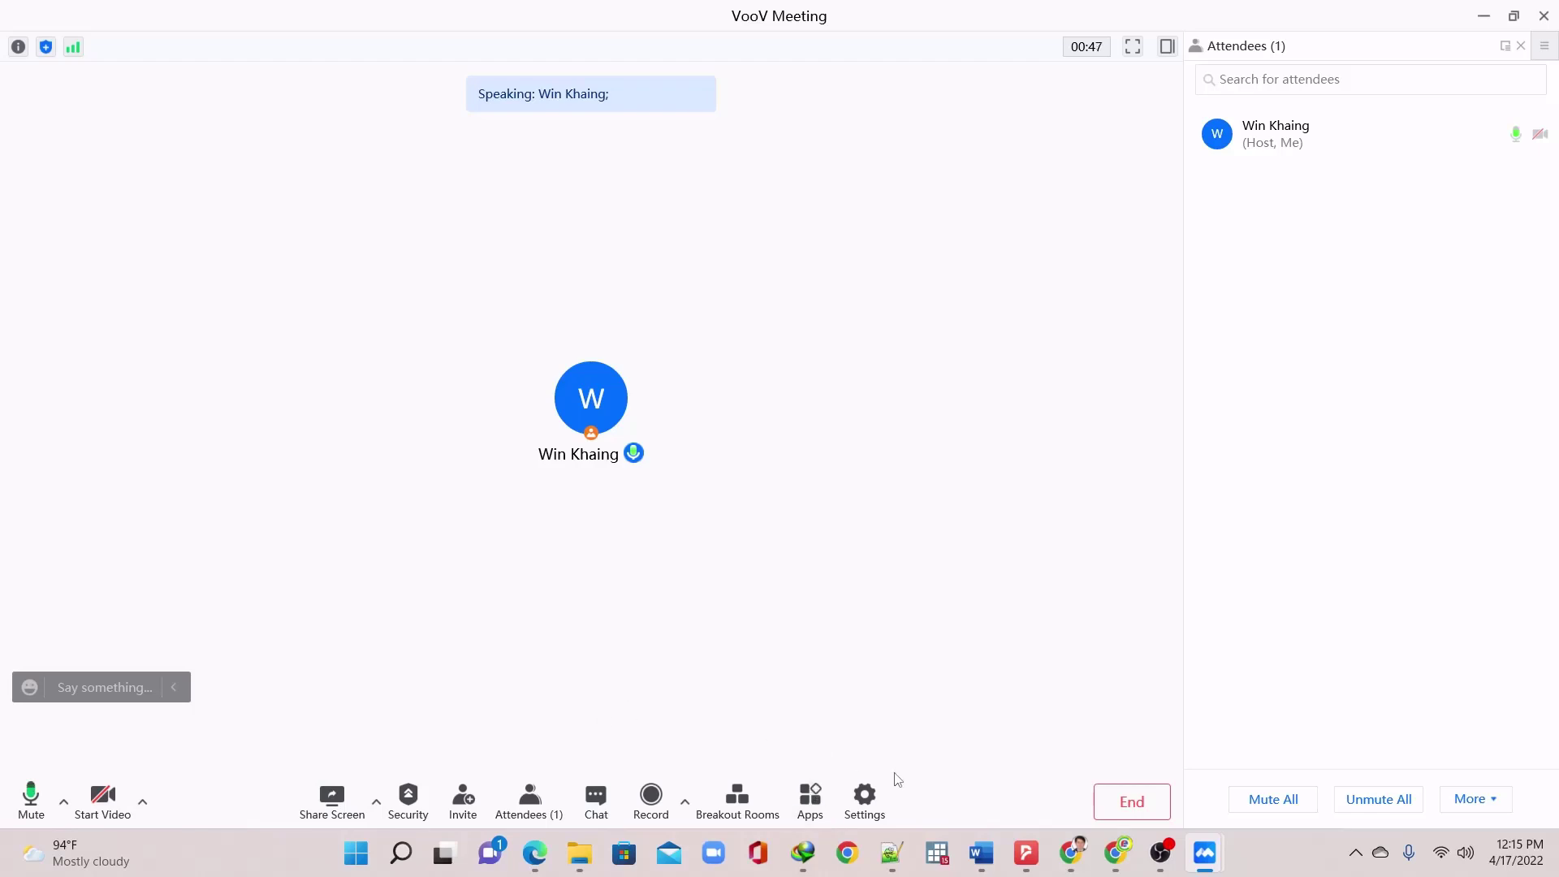
Open the meeting chat, check which image file types can be sent, then cancel
{"action": "left_click", "coordinate": [595, 800]}
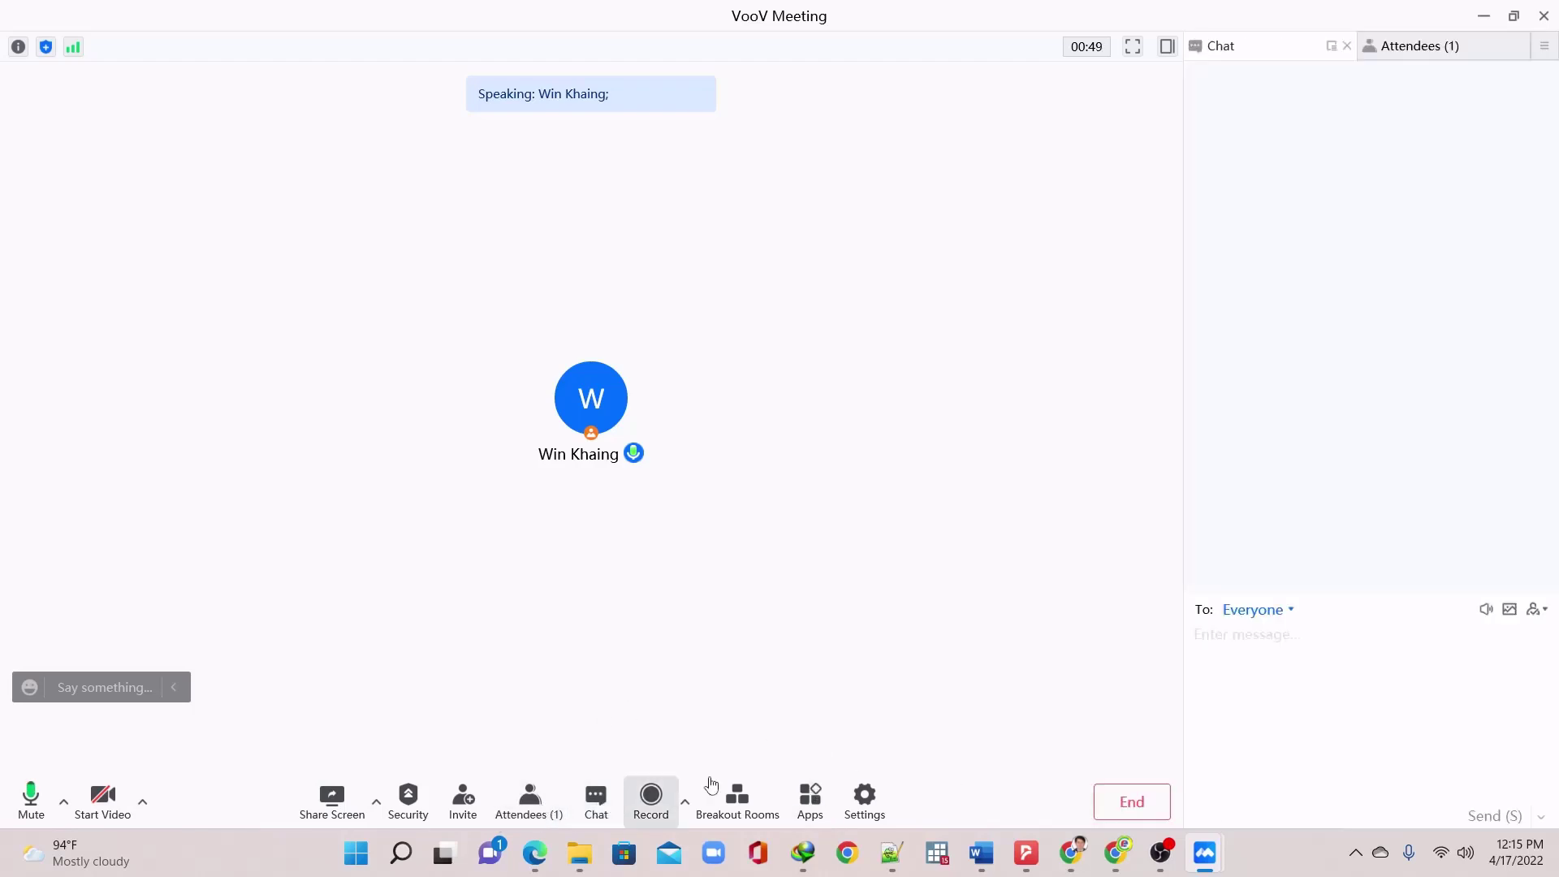
{"action": "left_click", "coordinate": [1516, 609]}
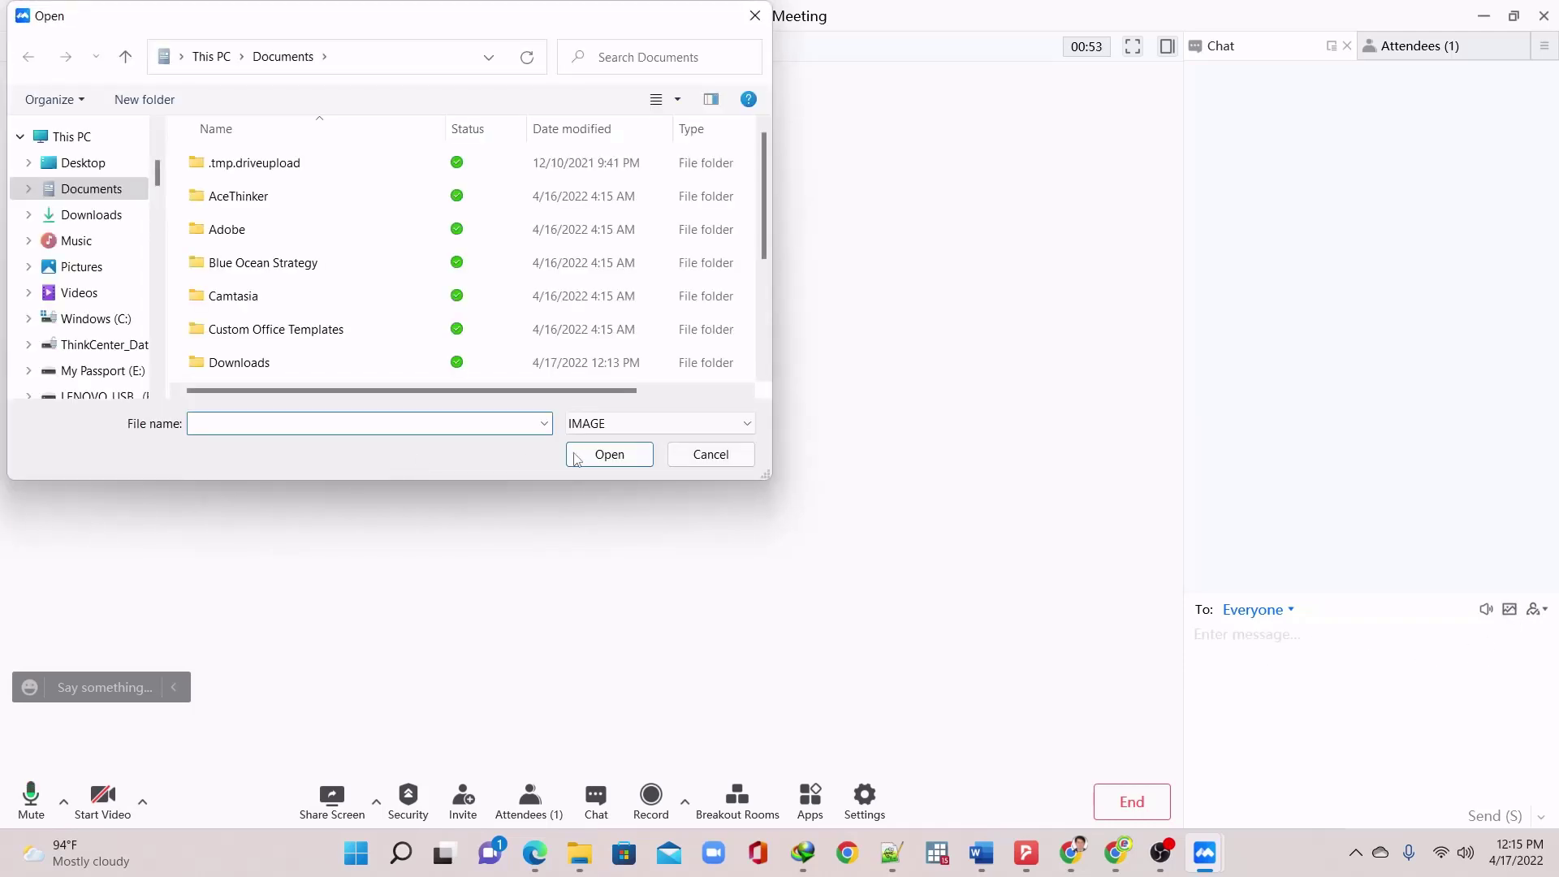
{"action": "left_click", "coordinate": [622, 424]}
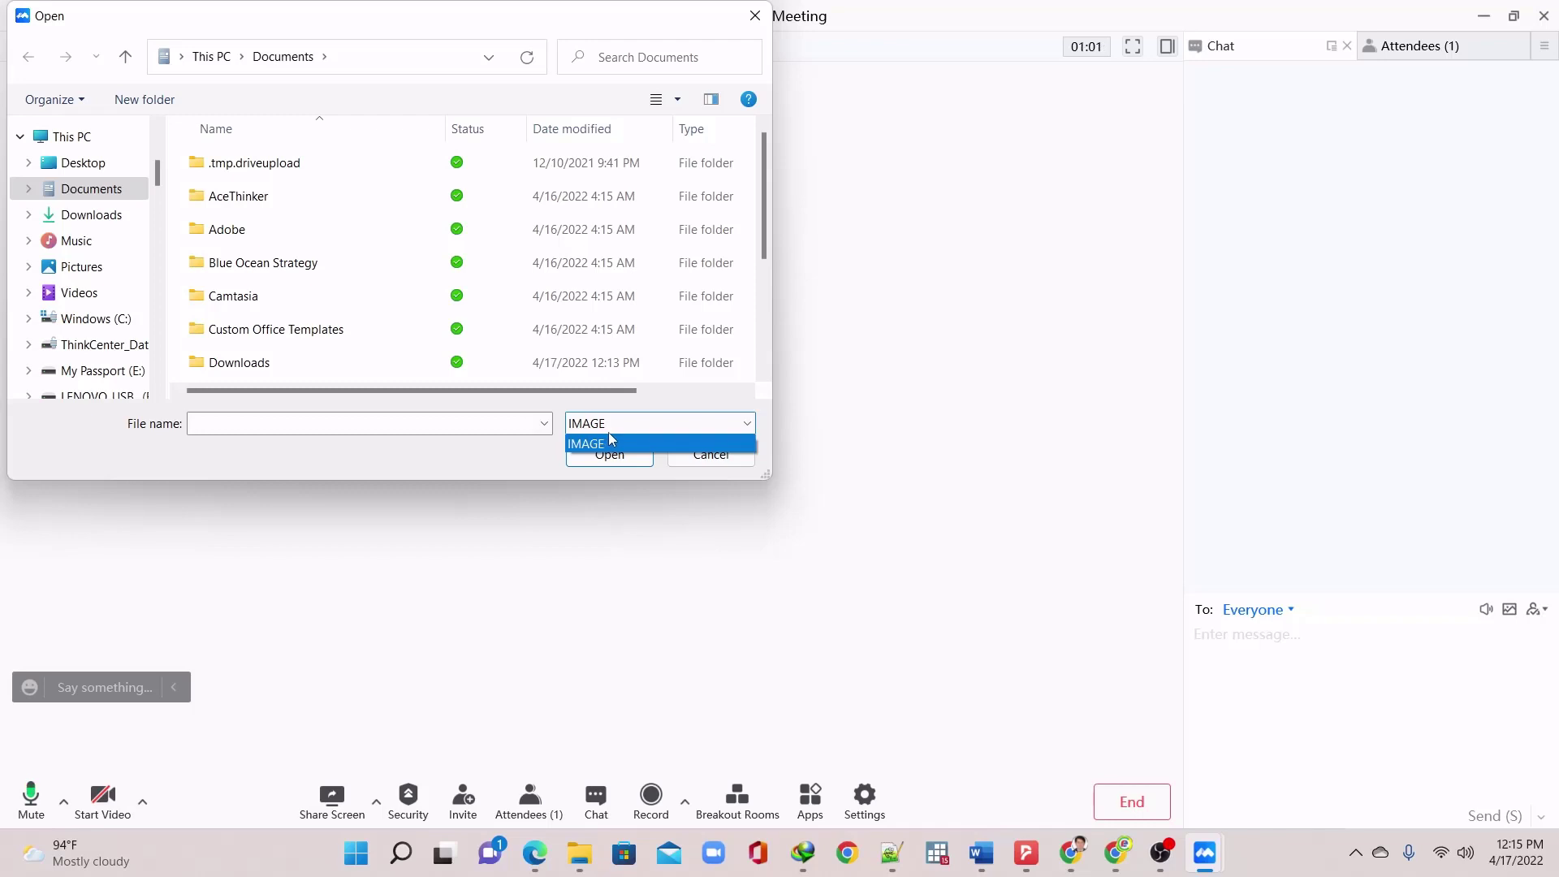
{"action": "left_click", "coordinate": [519, 446]}
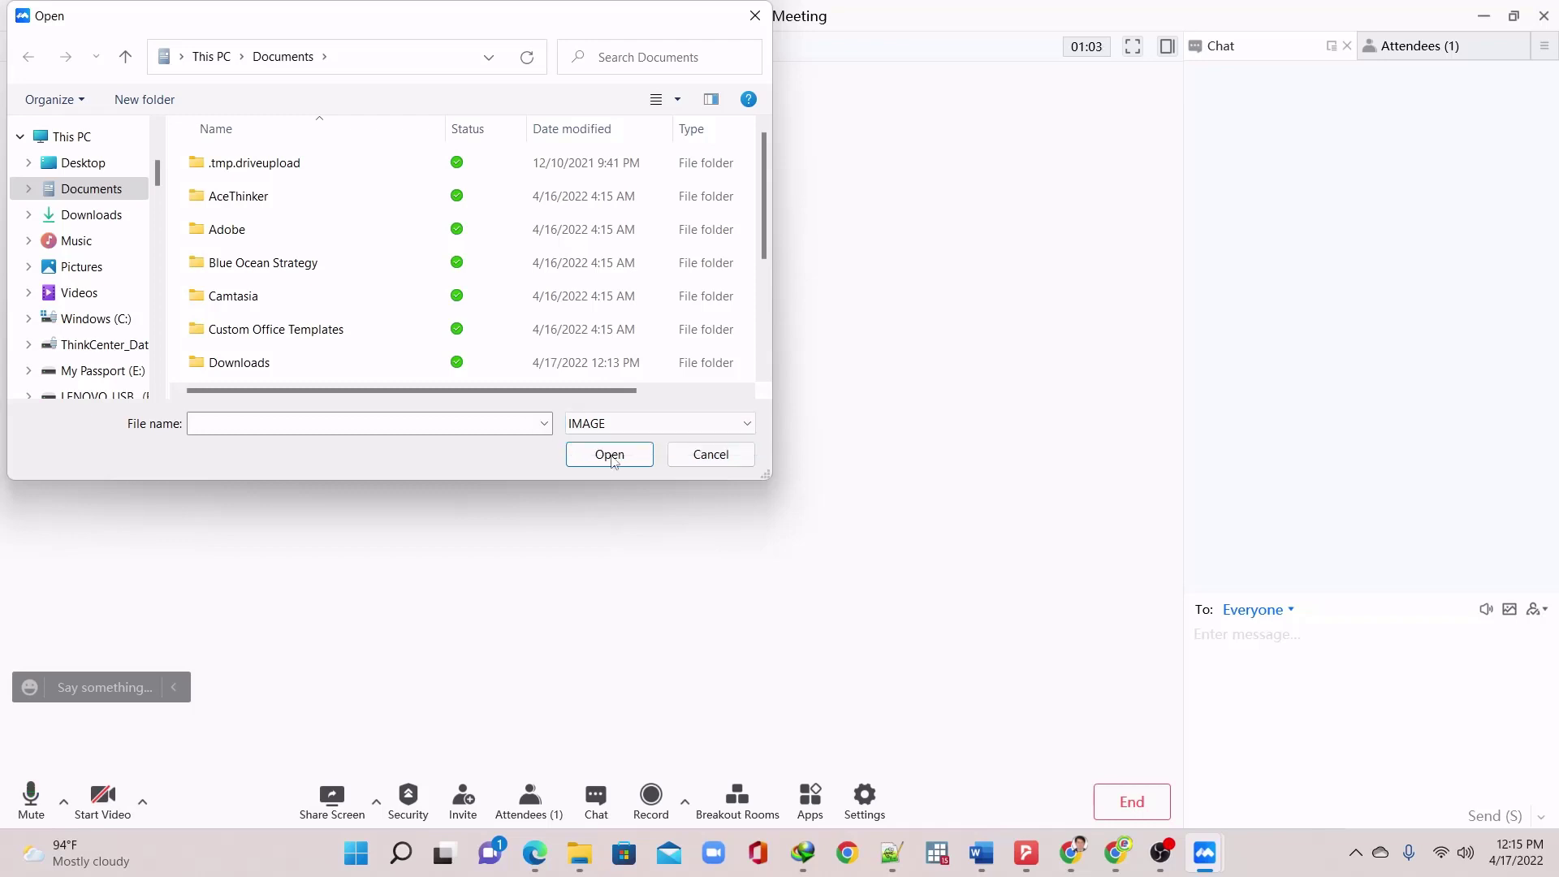
{"action": "left_click", "coordinate": [692, 460]}
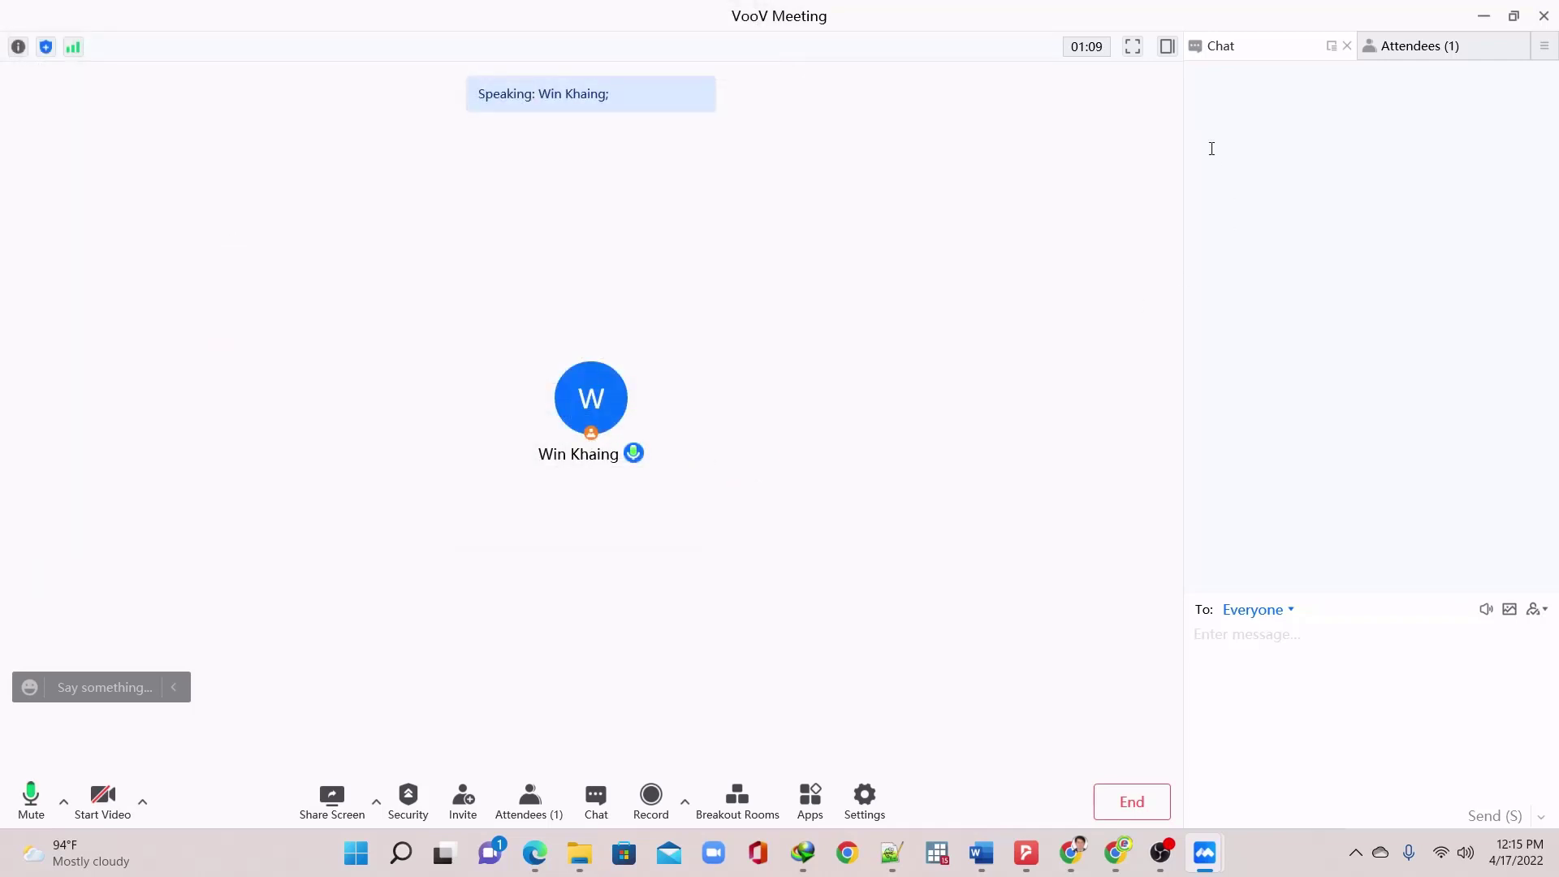
Toggle full screen and the side panel, then bring up Select Content to Share
{"action": "left_click", "coordinate": [1133, 47]}
{"action": "left_click", "coordinate": [1167, 47]}
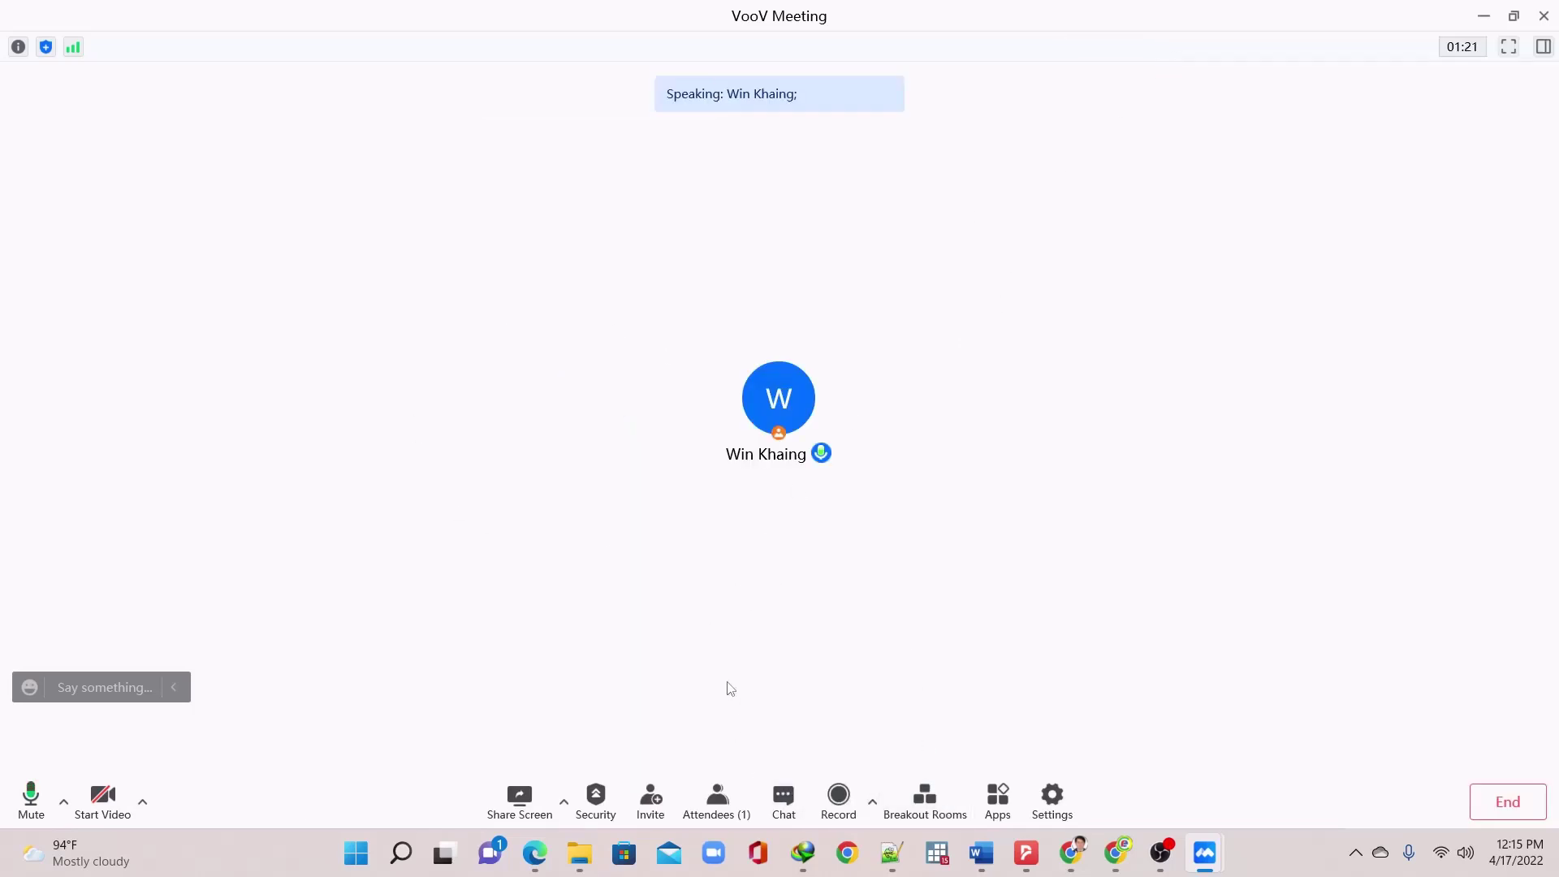
{"action": "left_click", "coordinate": [1543, 47]}
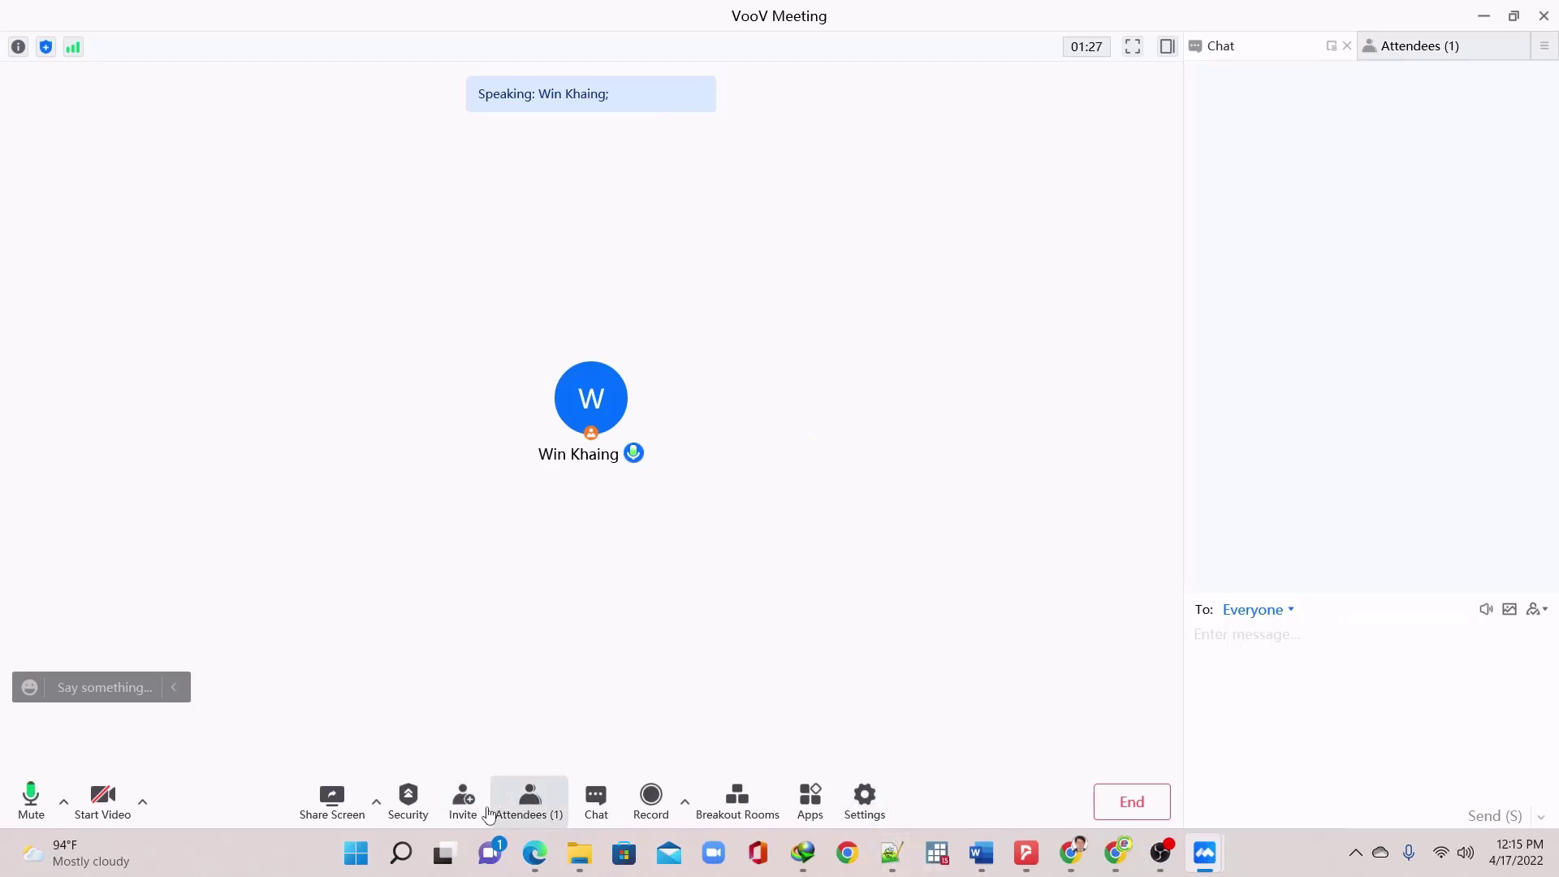
{"action": "left_click", "coordinate": [331, 800]}
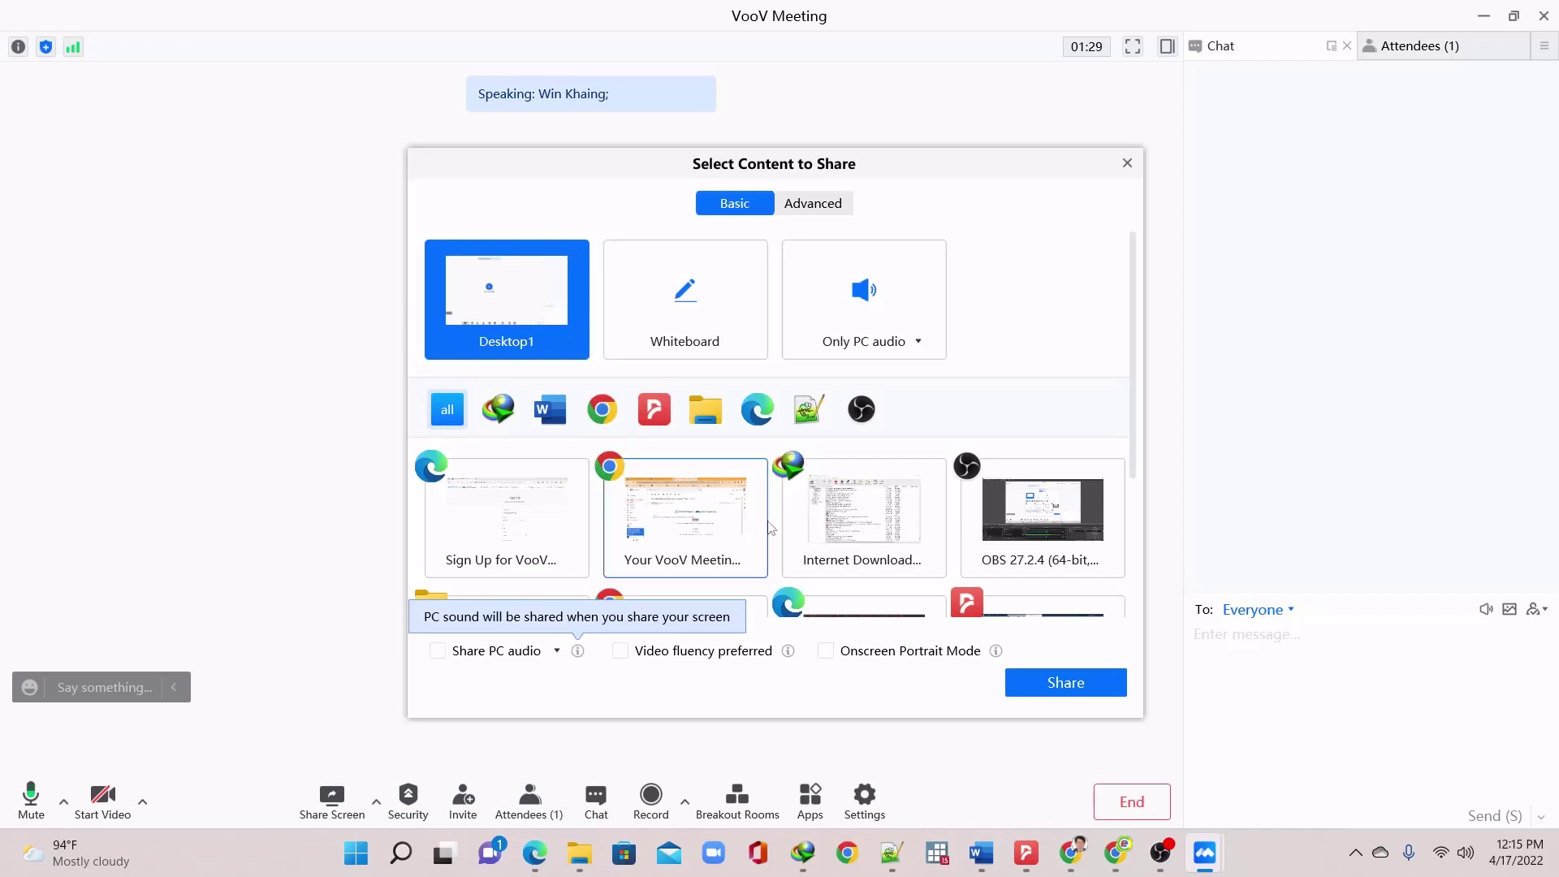
Close the Select Content to Share dialog without sharing, then glance at the Security options
{"action": "left_click", "coordinate": [1127, 164]}
{"action": "left_click", "coordinate": [407, 798]}
{"action": "left_click", "coordinate": [783, 521]}
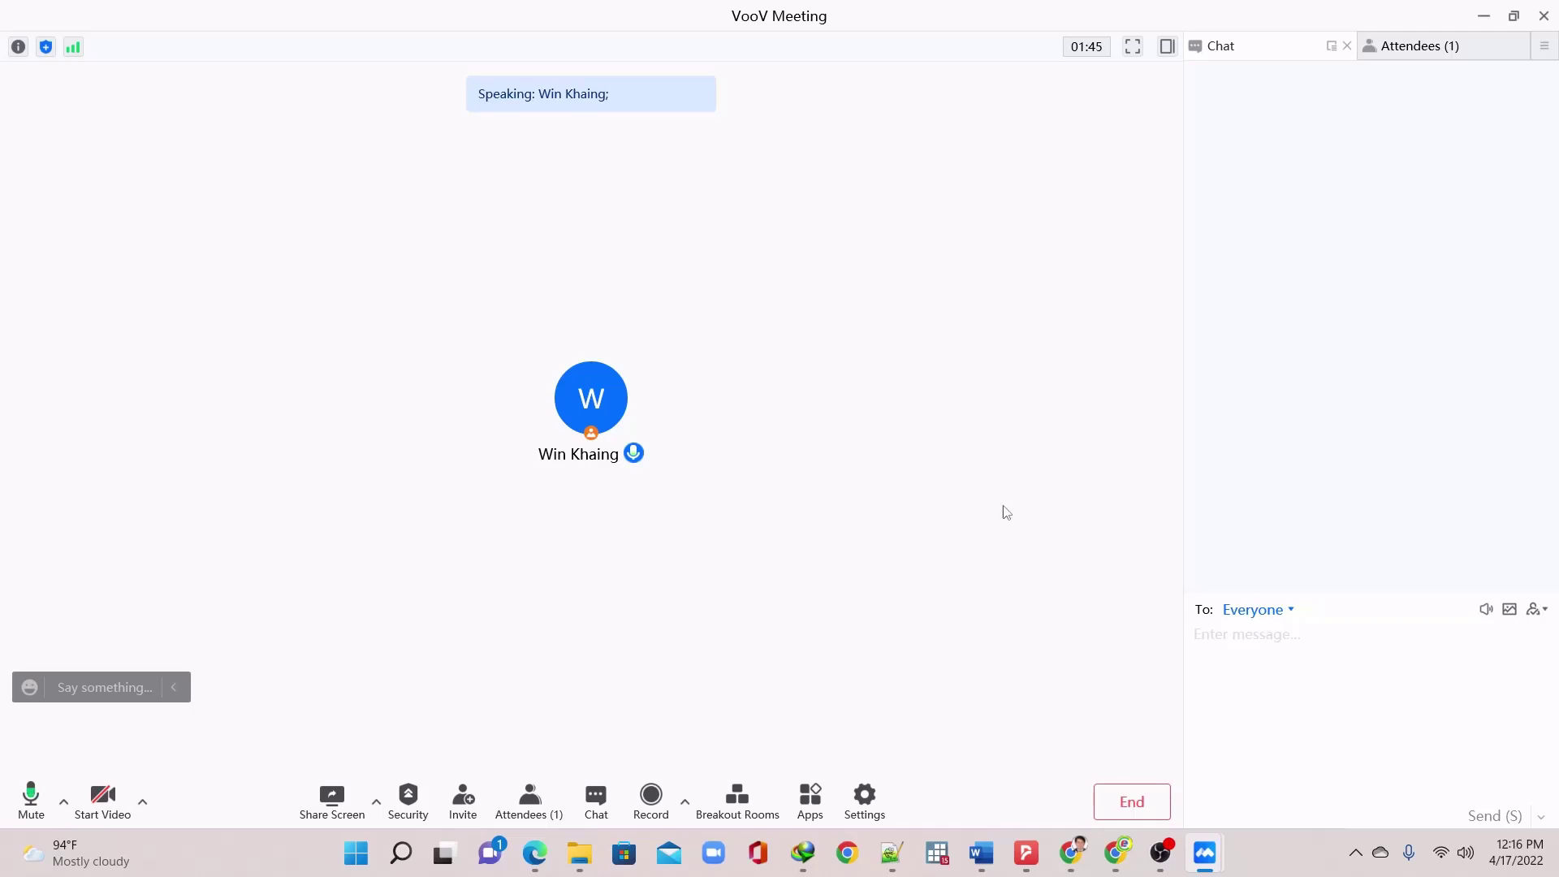
End the meeting for everyone and close the scheduling confirmation window
{"action": "left_click", "coordinate": [1137, 791]}
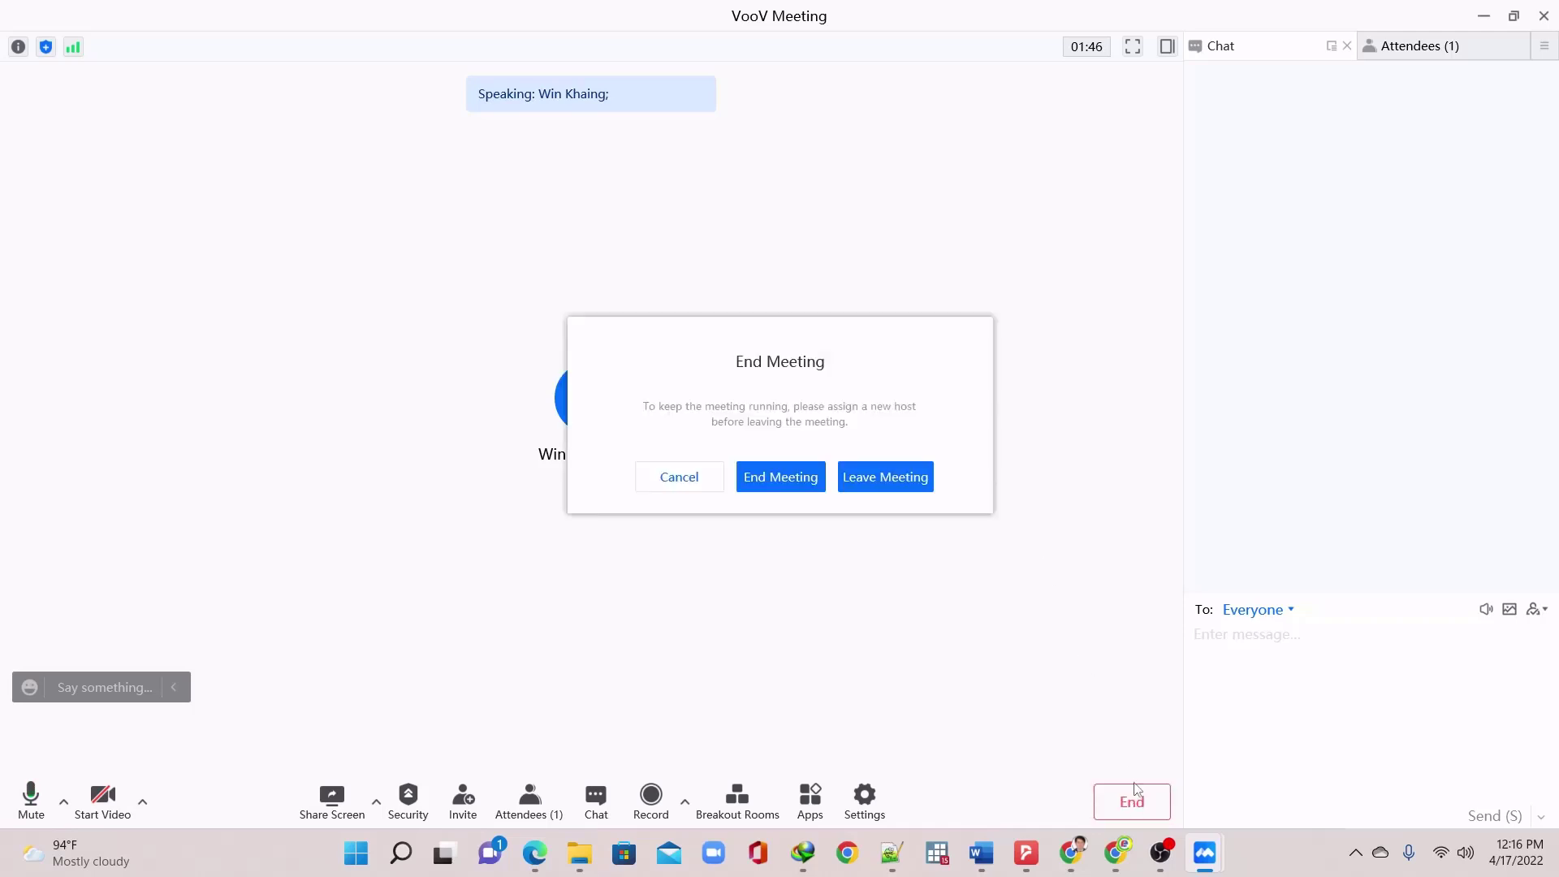
{"action": "left_click", "coordinate": [771, 477]}
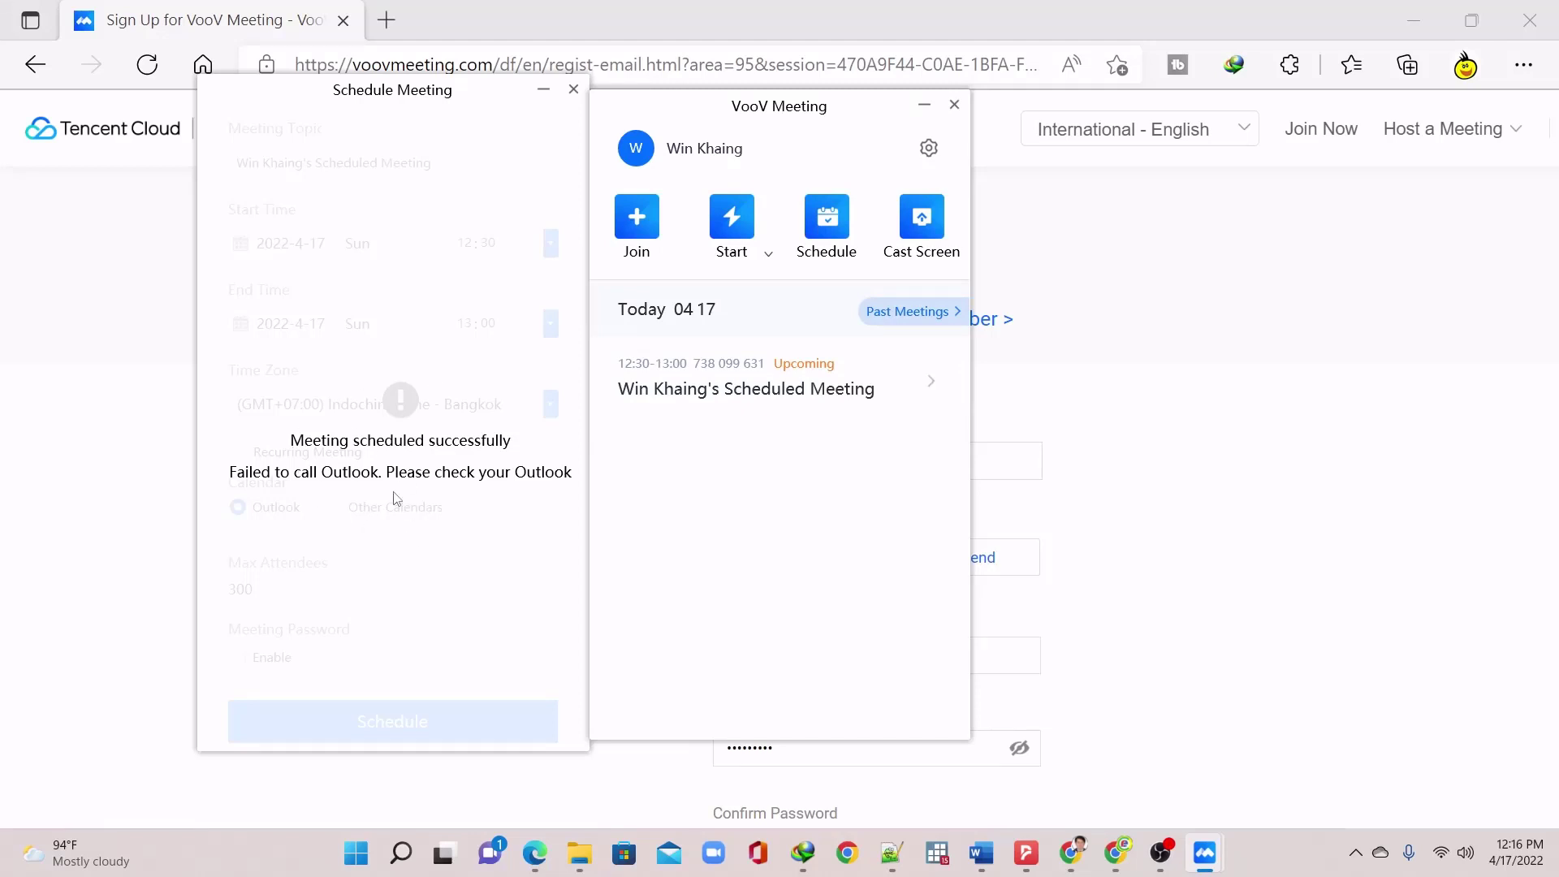
{"action": "left_click", "coordinate": [574, 92]}
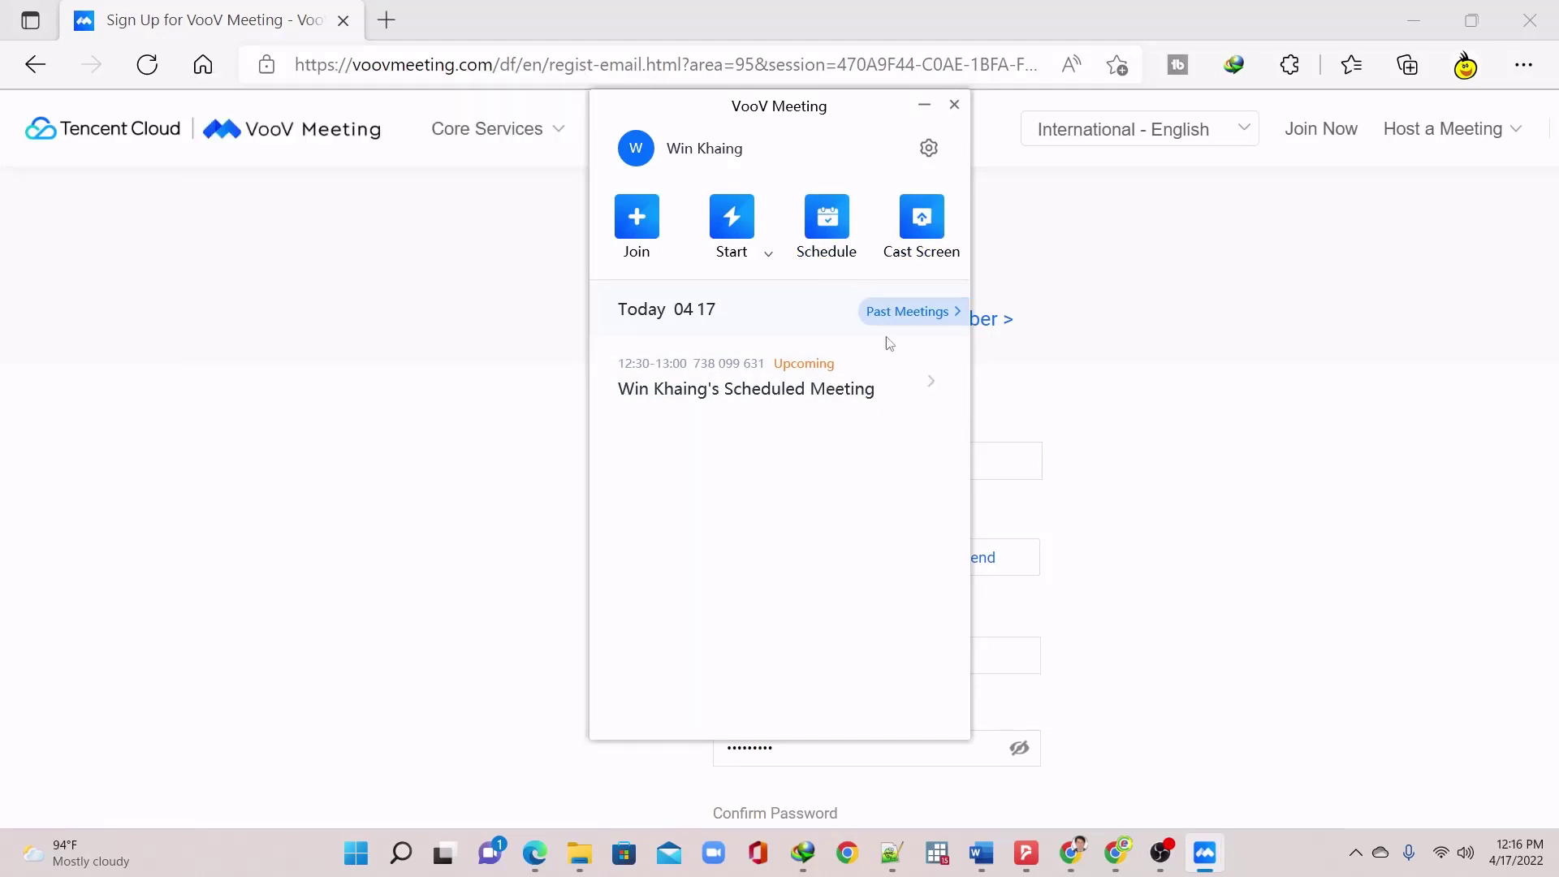
Review the scheduled meeting in Edit Meeting without changes, then reopen its Enter dropdown
{"action": "left_click", "coordinate": [930, 388]}
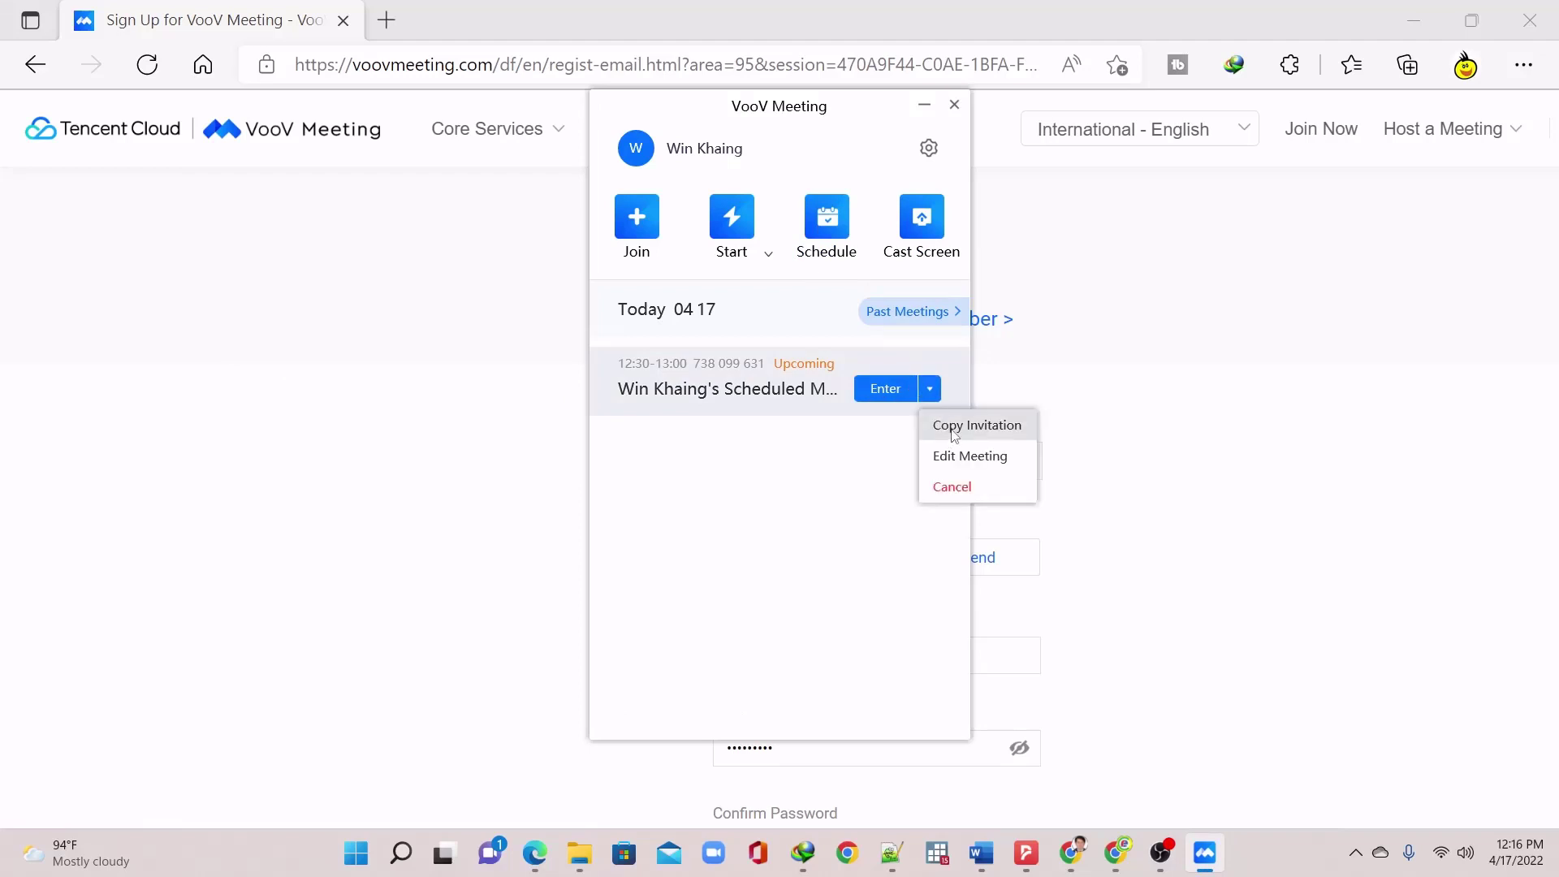
{"action": "left_click", "coordinate": [958, 456]}
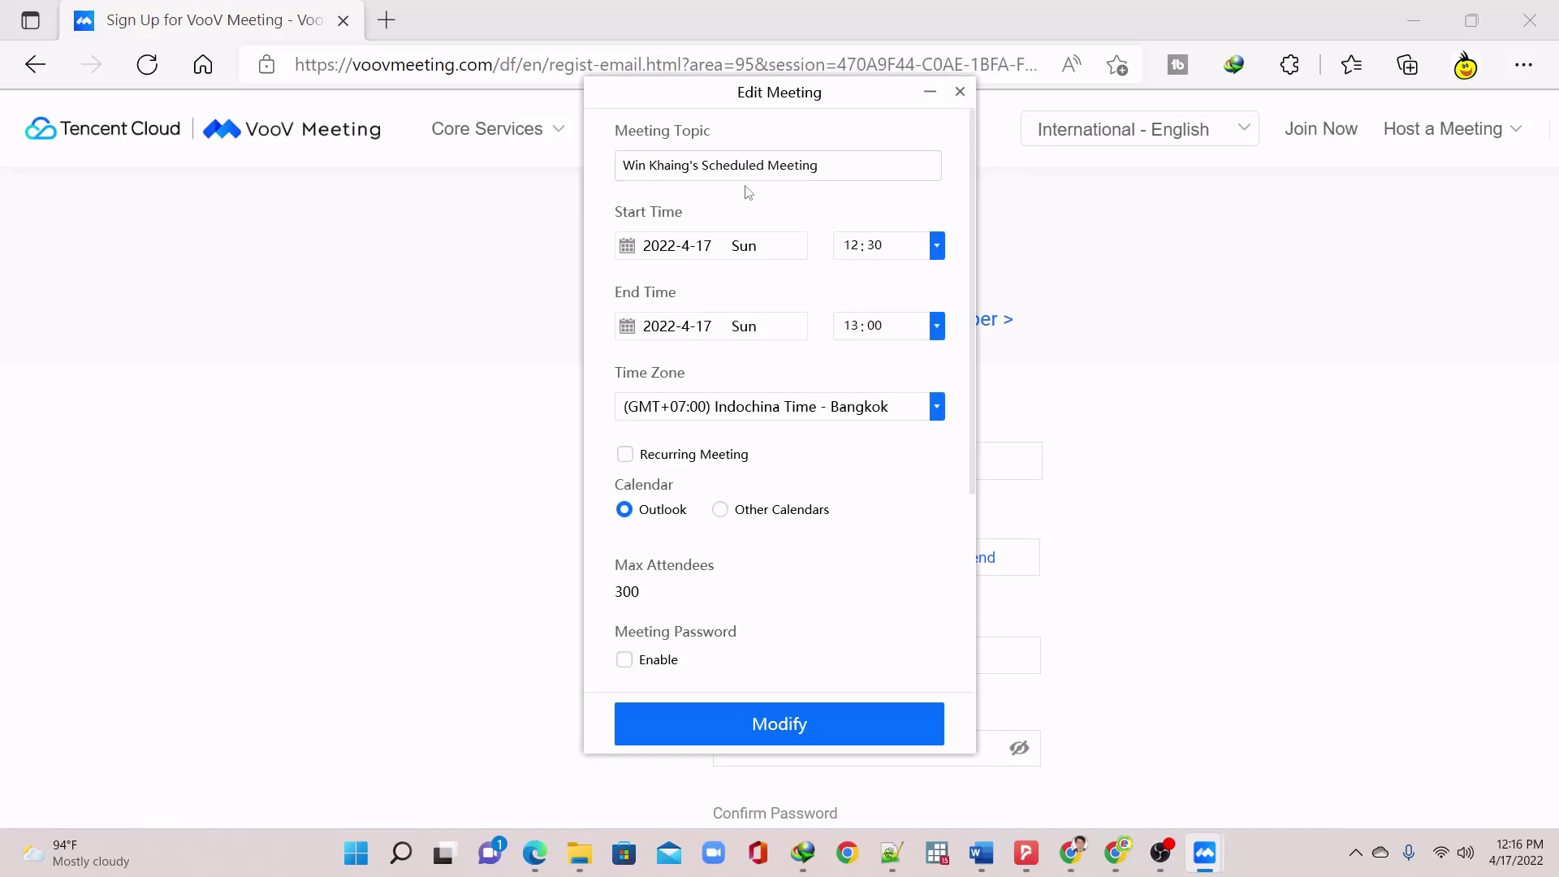
{"action": "scroll", "coordinate": [706, 487], "scroll_direction": "down", "scroll_amount": 1}
{"action": "scroll", "coordinate": [885, 349], "scroll_direction": "up", "scroll_amount": 1}
{"action": "left_click", "coordinate": [960, 90]}
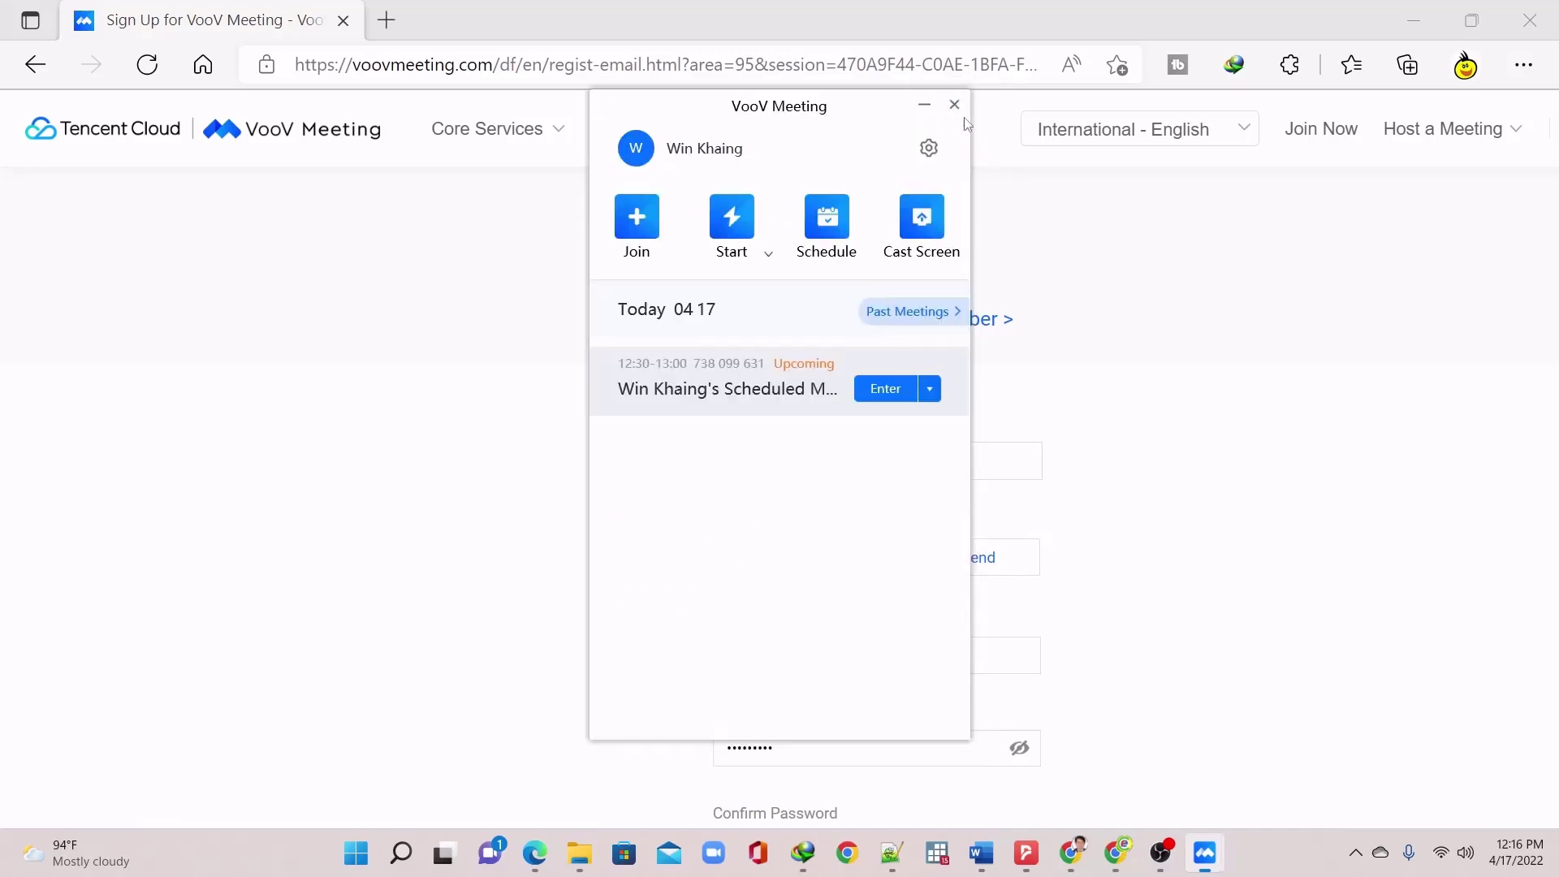
{"action": "left_click", "coordinate": [930, 388]}
{"action": "left_click", "coordinate": [971, 425]}
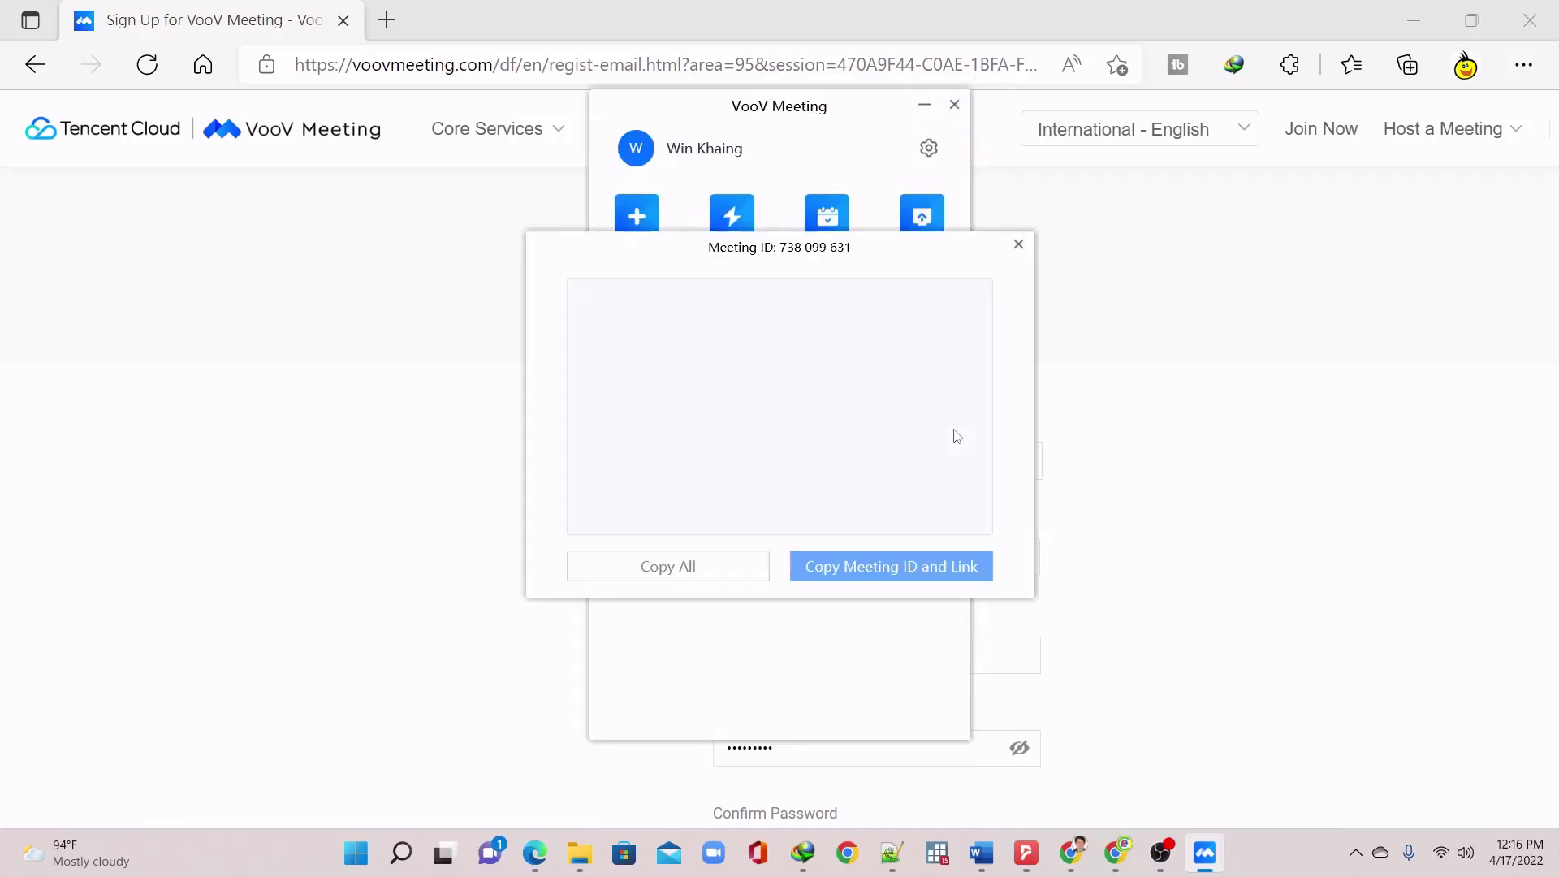
{"action": "left_click_drag", "start_coordinate": [667, 390], "coordinate": [736, 397]}
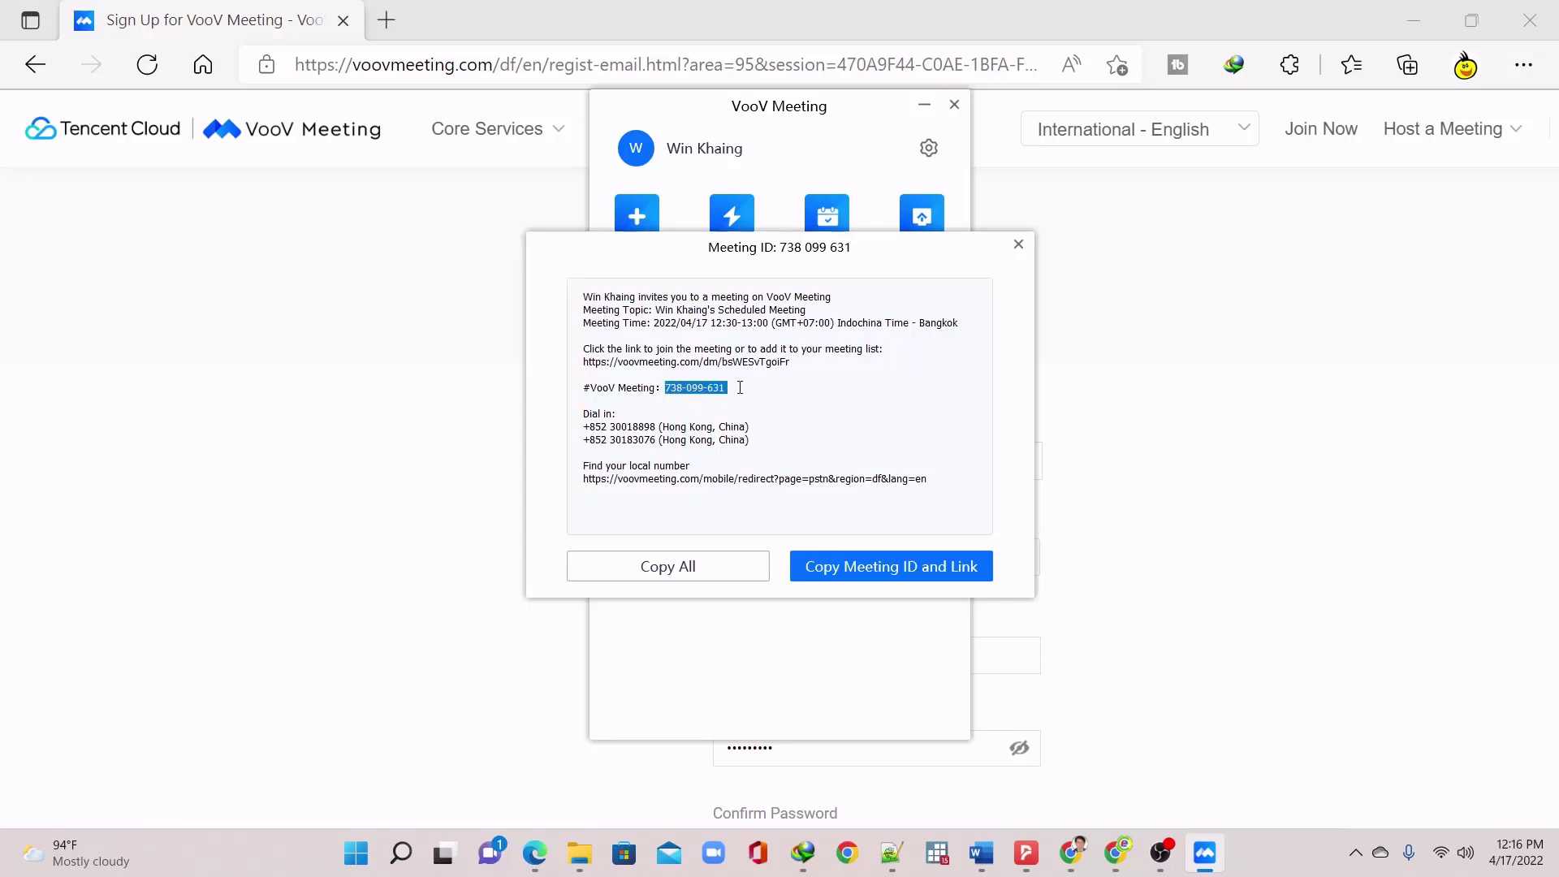
{"action": "triple_click", "coordinate": [718, 363]}
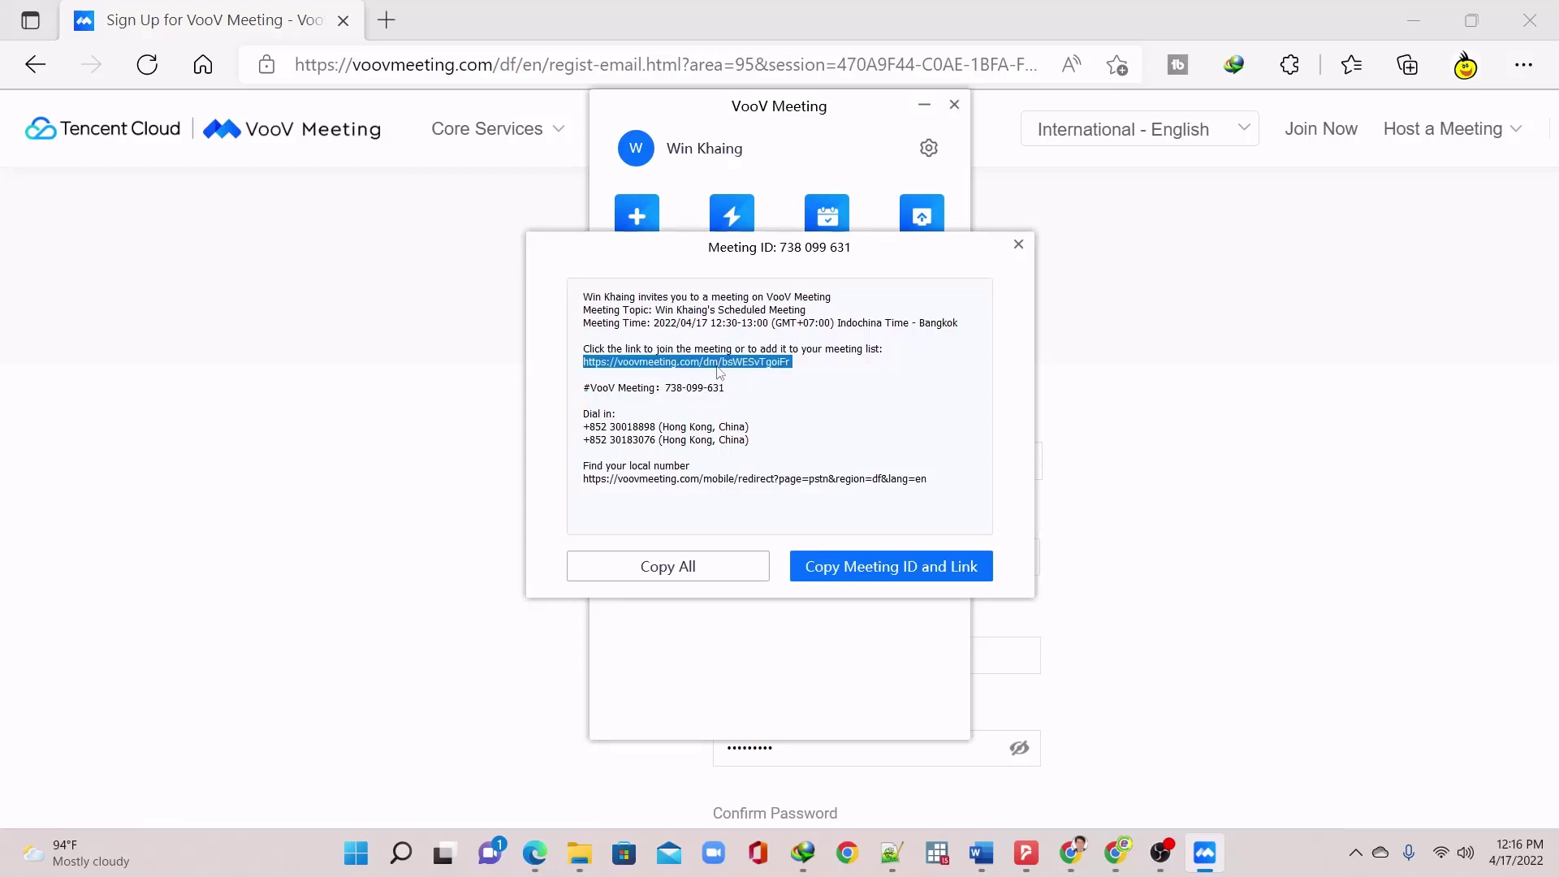
{"action": "left_click", "coordinate": [1018, 244]}
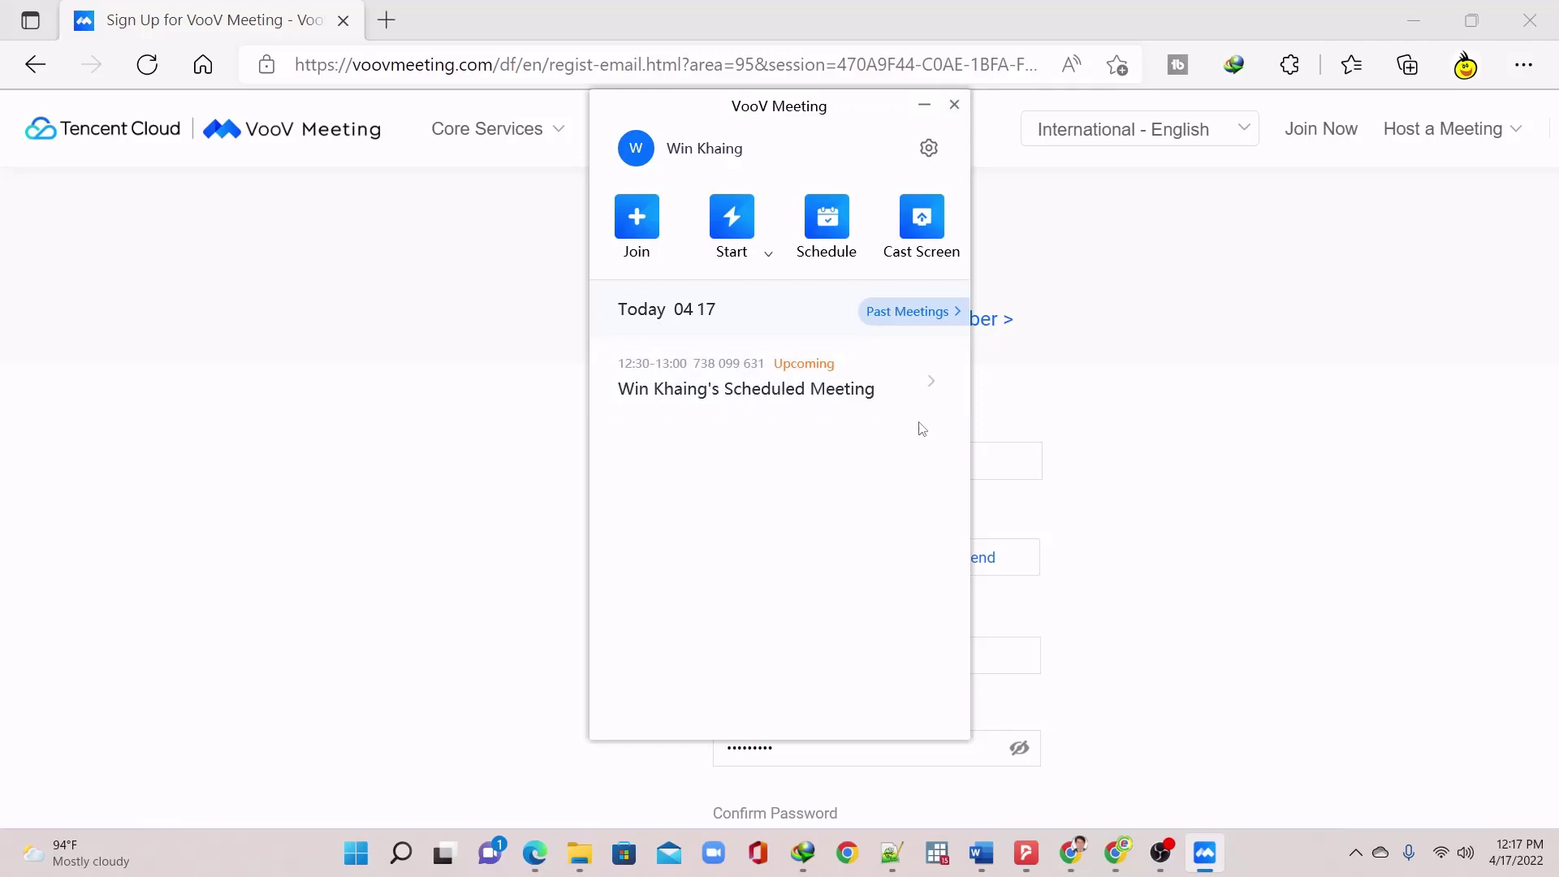
Close the VooV panel and show Chrome's download center tab with its platform clients
{"action": "left_click", "coordinate": [954, 104]}
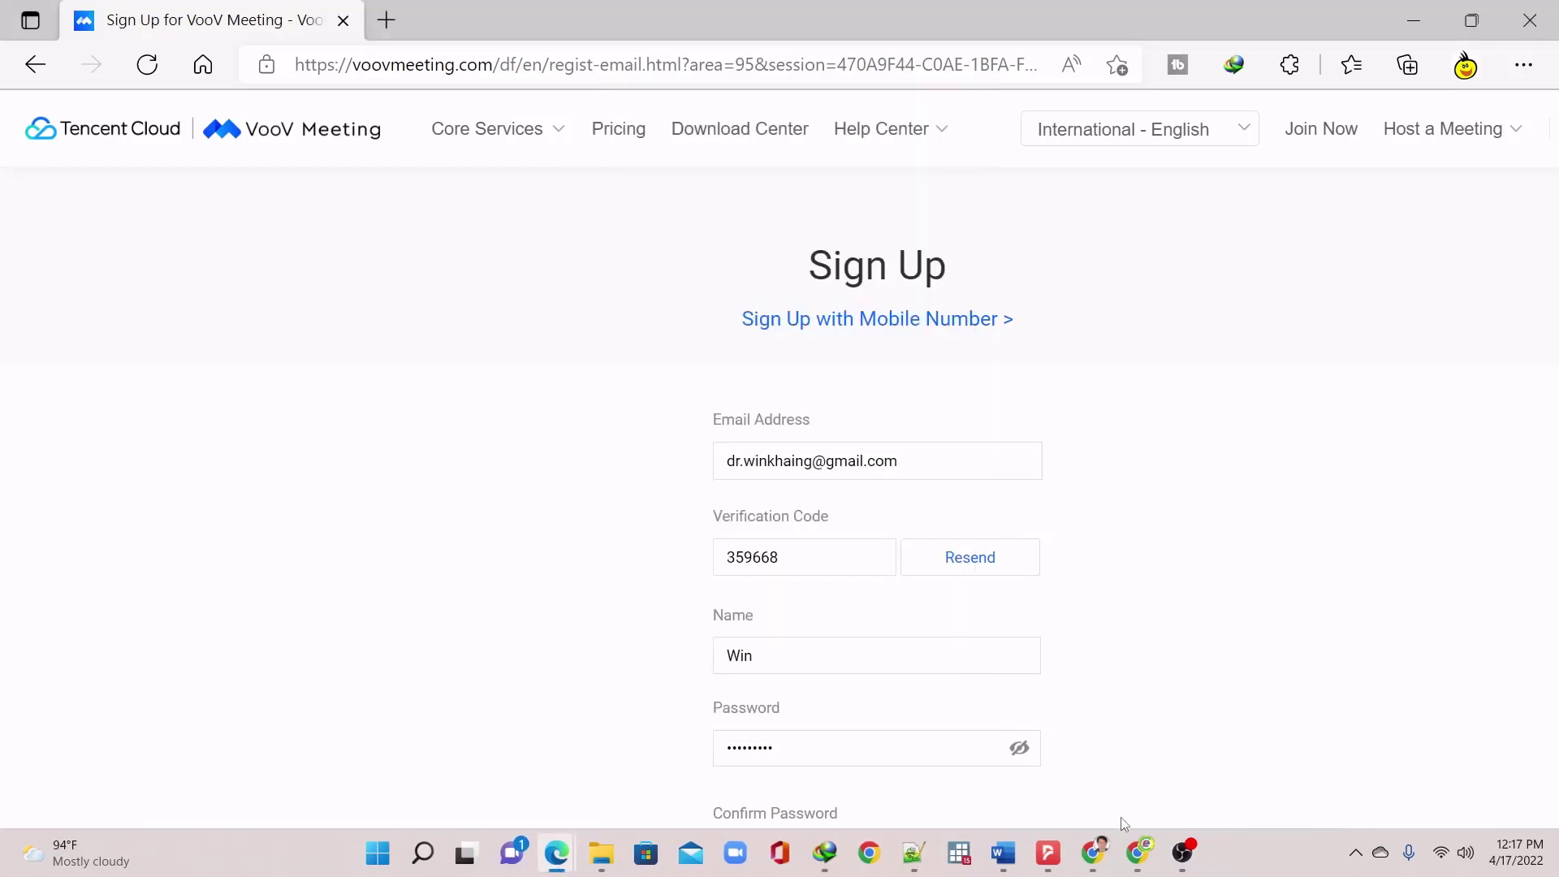
{"action": "left_click", "coordinate": [1092, 852]}
{"action": "left_click", "coordinate": [396, 10]}
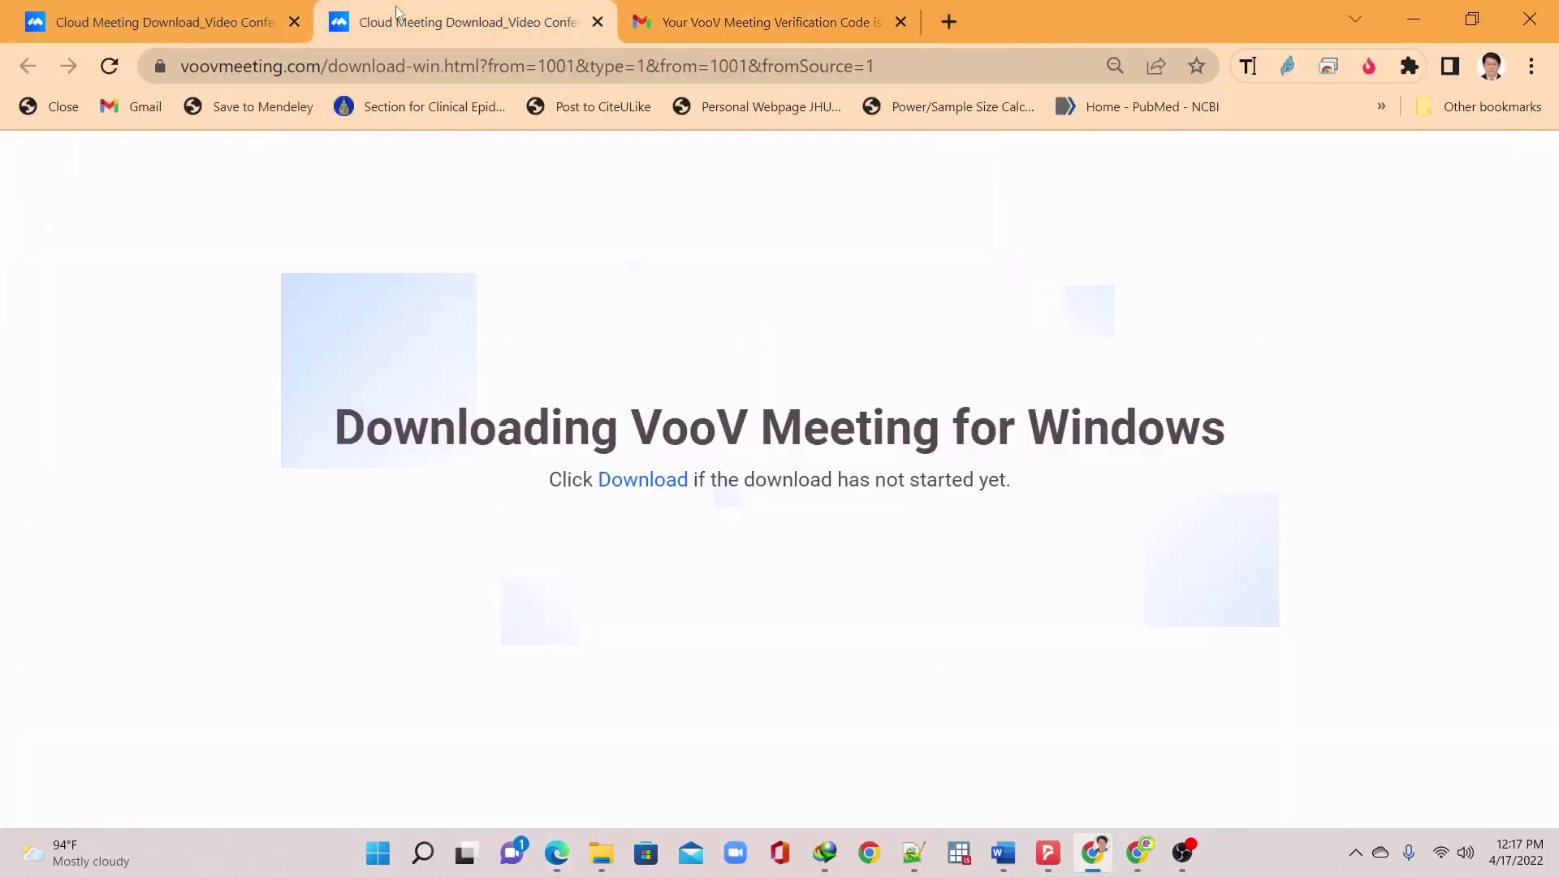
{"action": "left_click", "coordinate": [182, 6]}
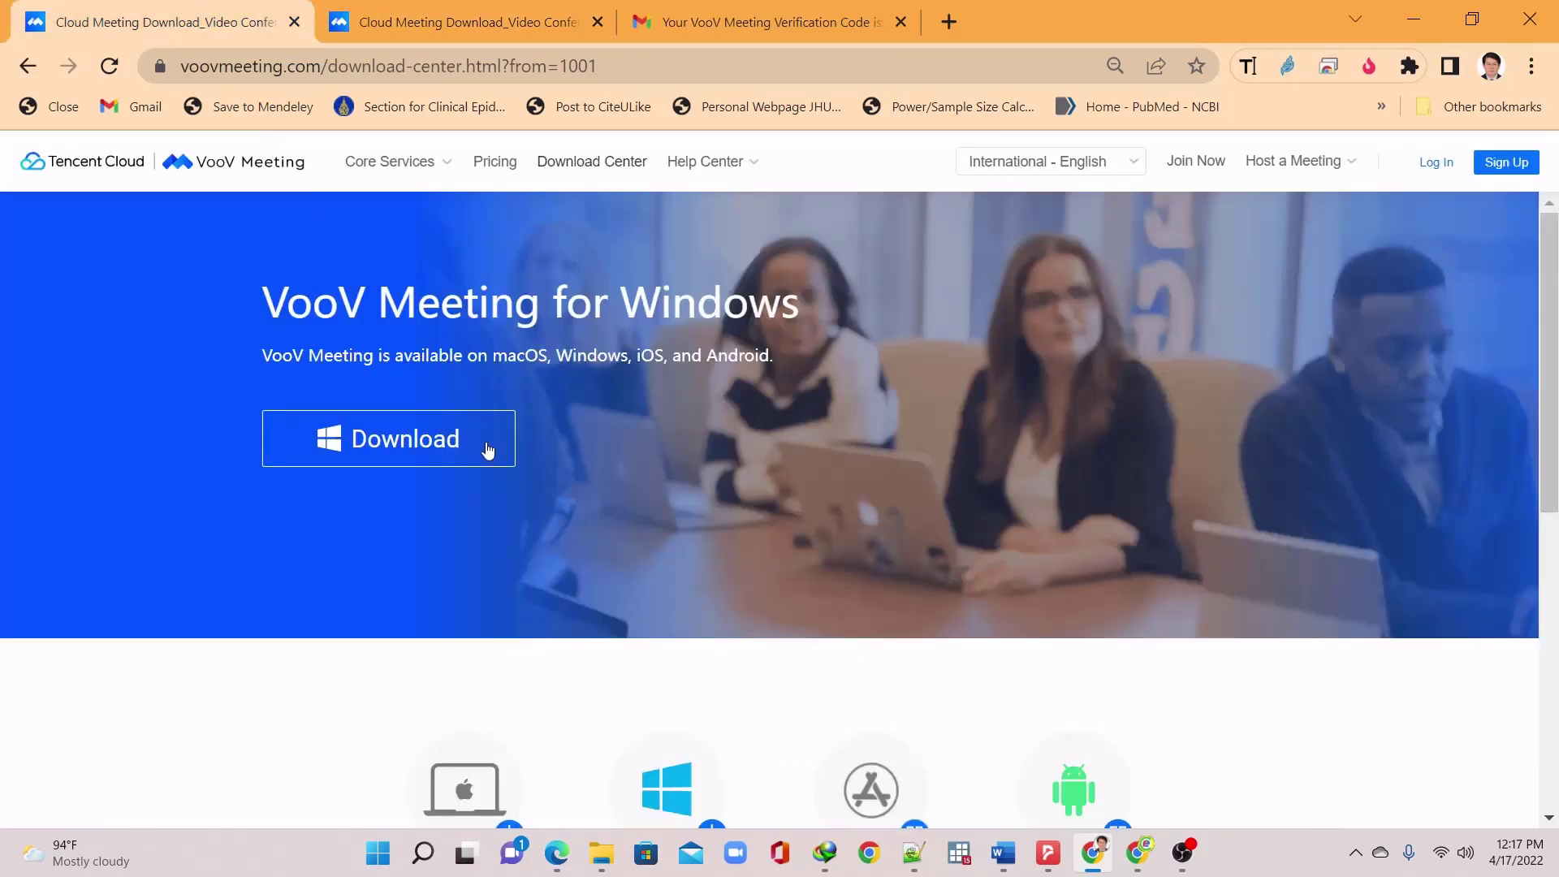
{"action": "scroll", "coordinate": [796, 566], "scroll_direction": "down", "scroll_amount": 5}
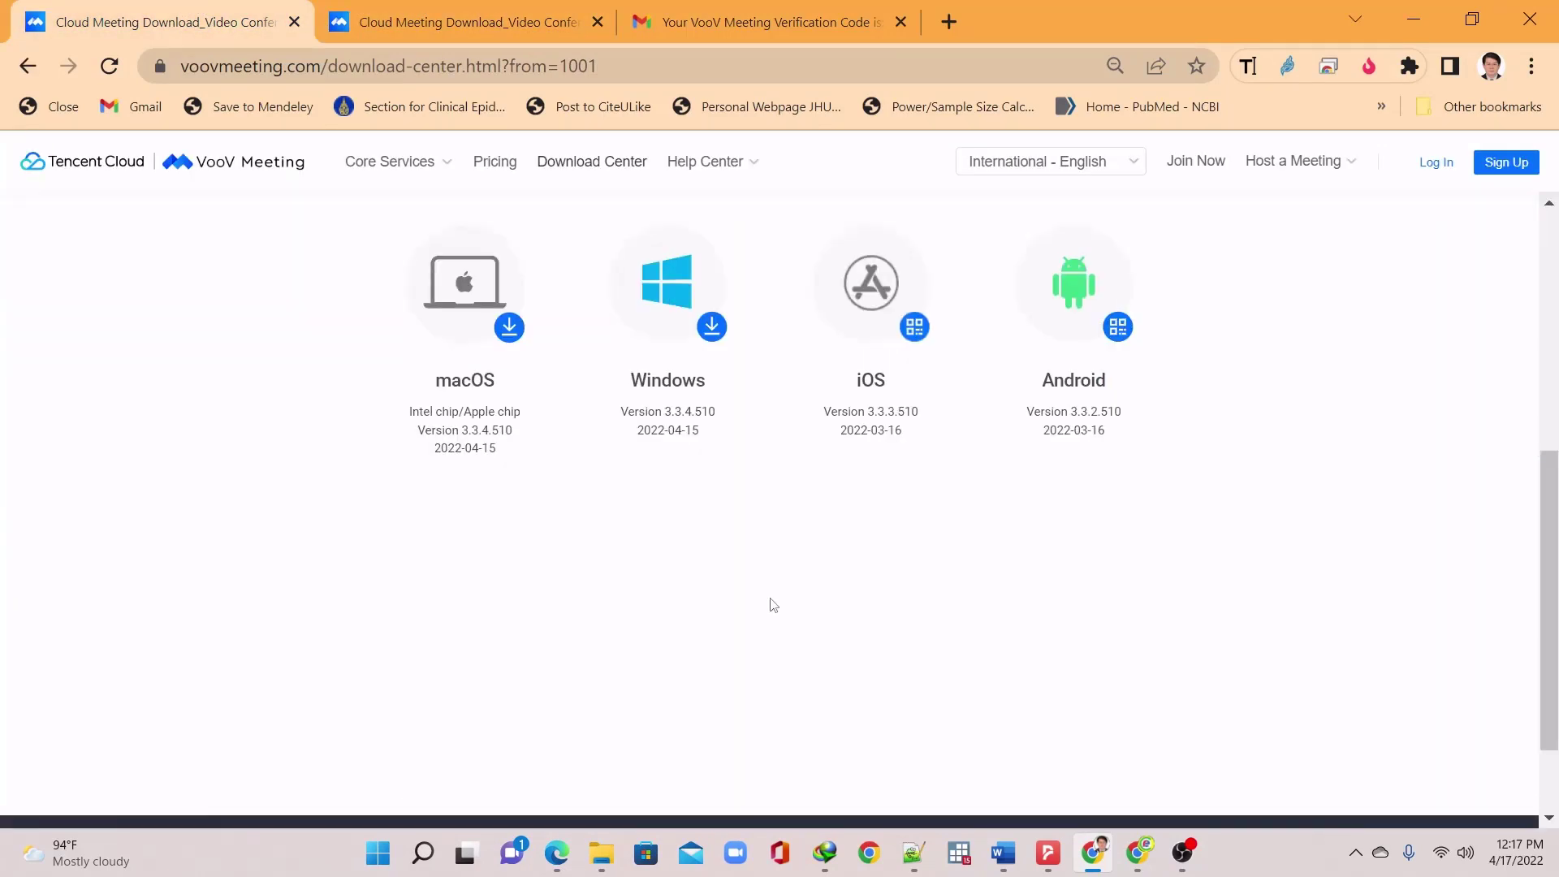
{"action": "scroll", "coordinate": [781, 593], "scroll_direction": "up", "scroll_amount": 5}
{"action": "scroll", "coordinate": [783, 599], "scroll_direction": "down", "scroll_amount": 3}
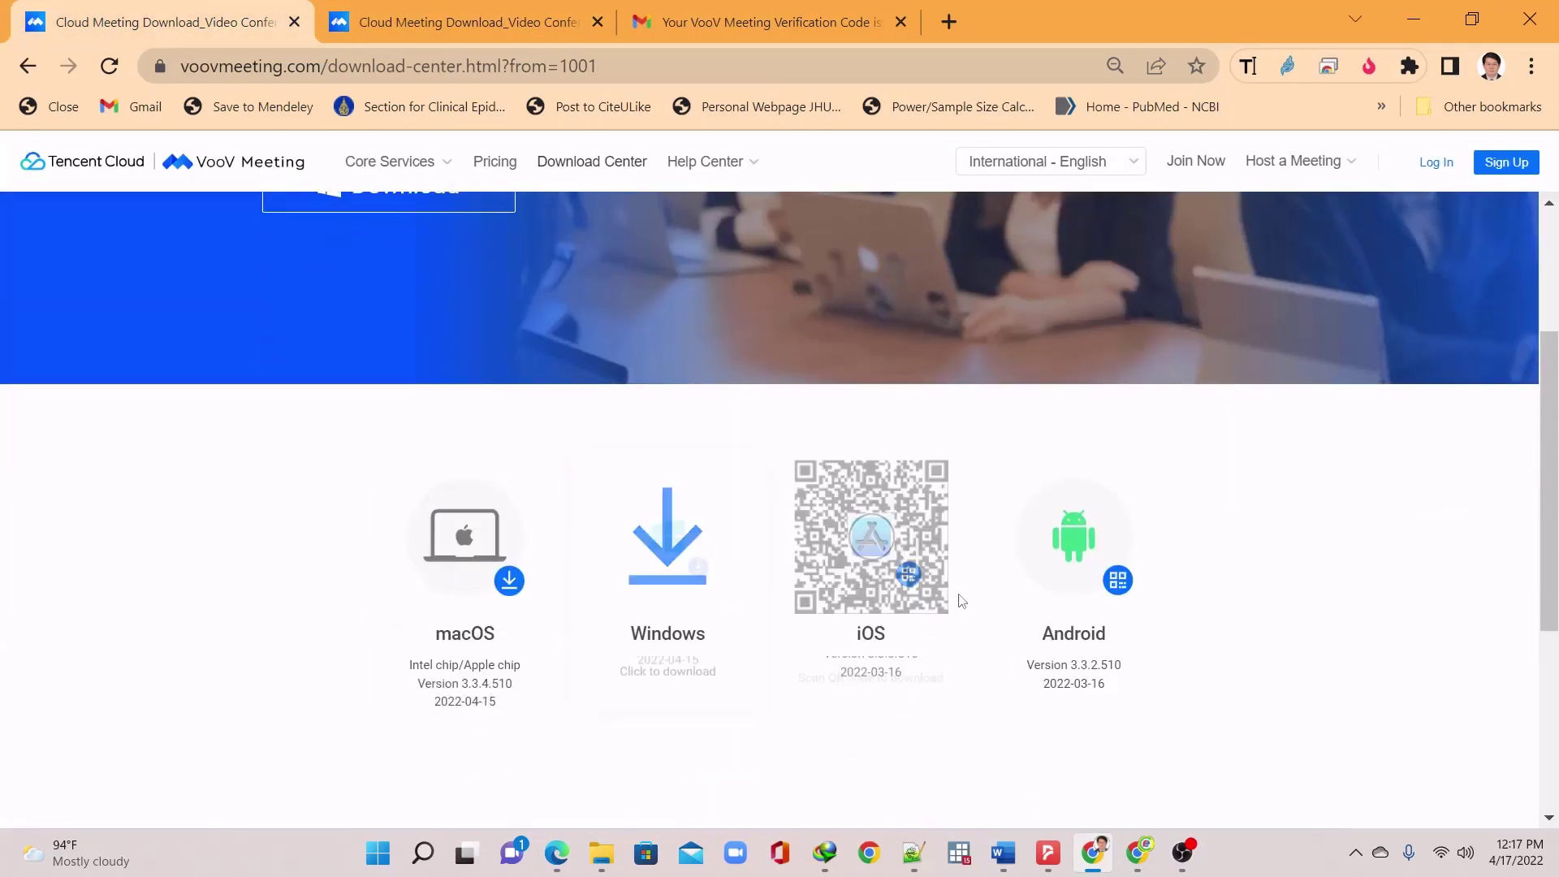
{"action": "scroll", "coordinate": [874, 533], "scroll_direction": "up", "scroll_amount": 3}
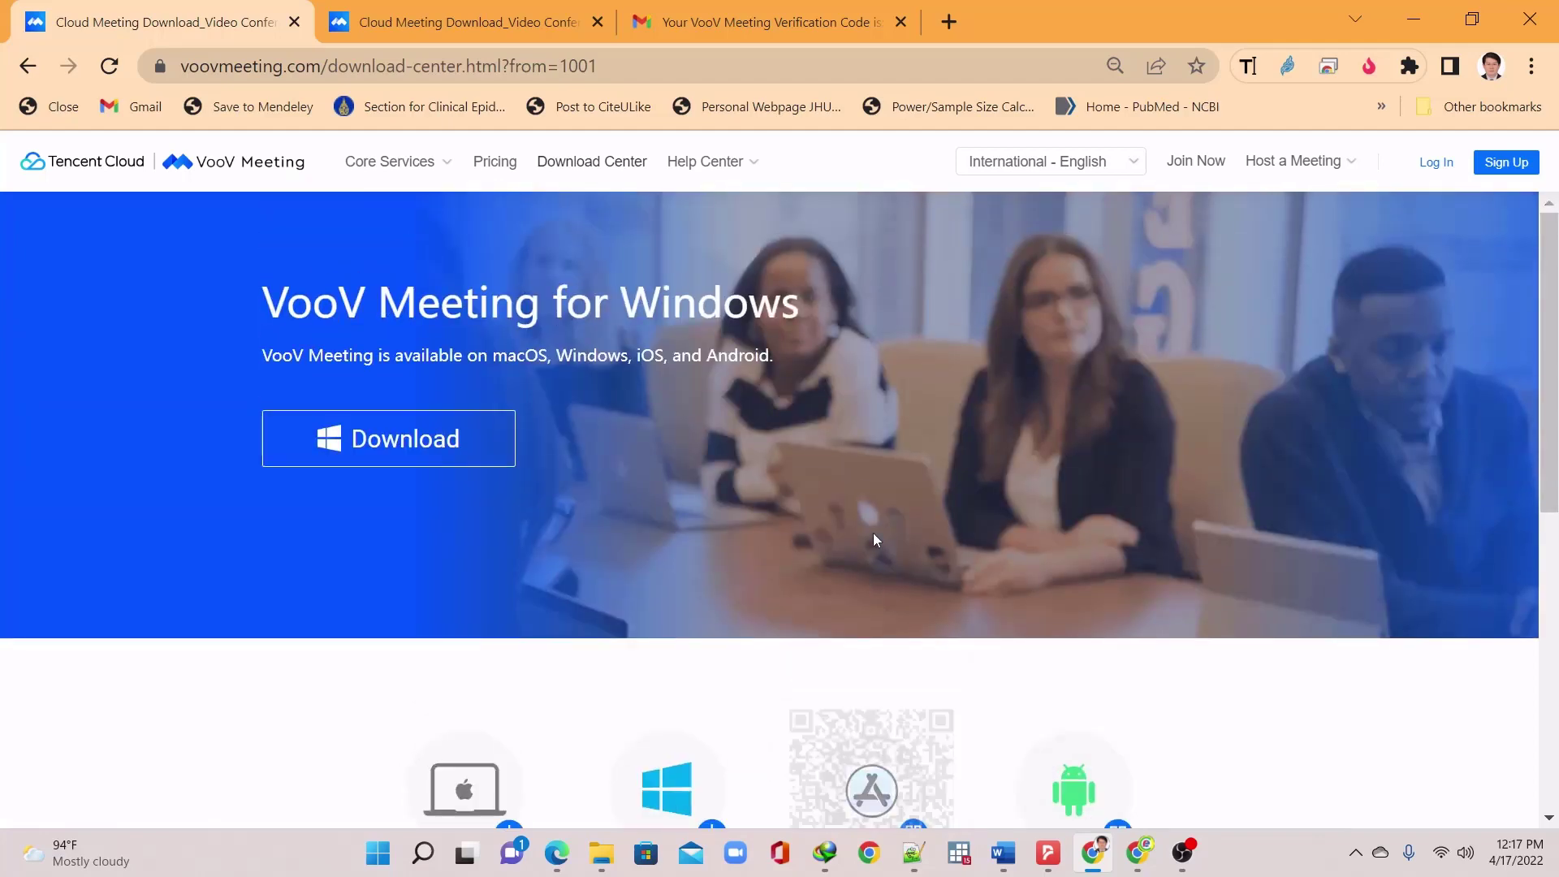
Open the Pricing page and scroll through the Free and Enterprise edition features
{"action": "left_click", "coordinate": [500, 170]}
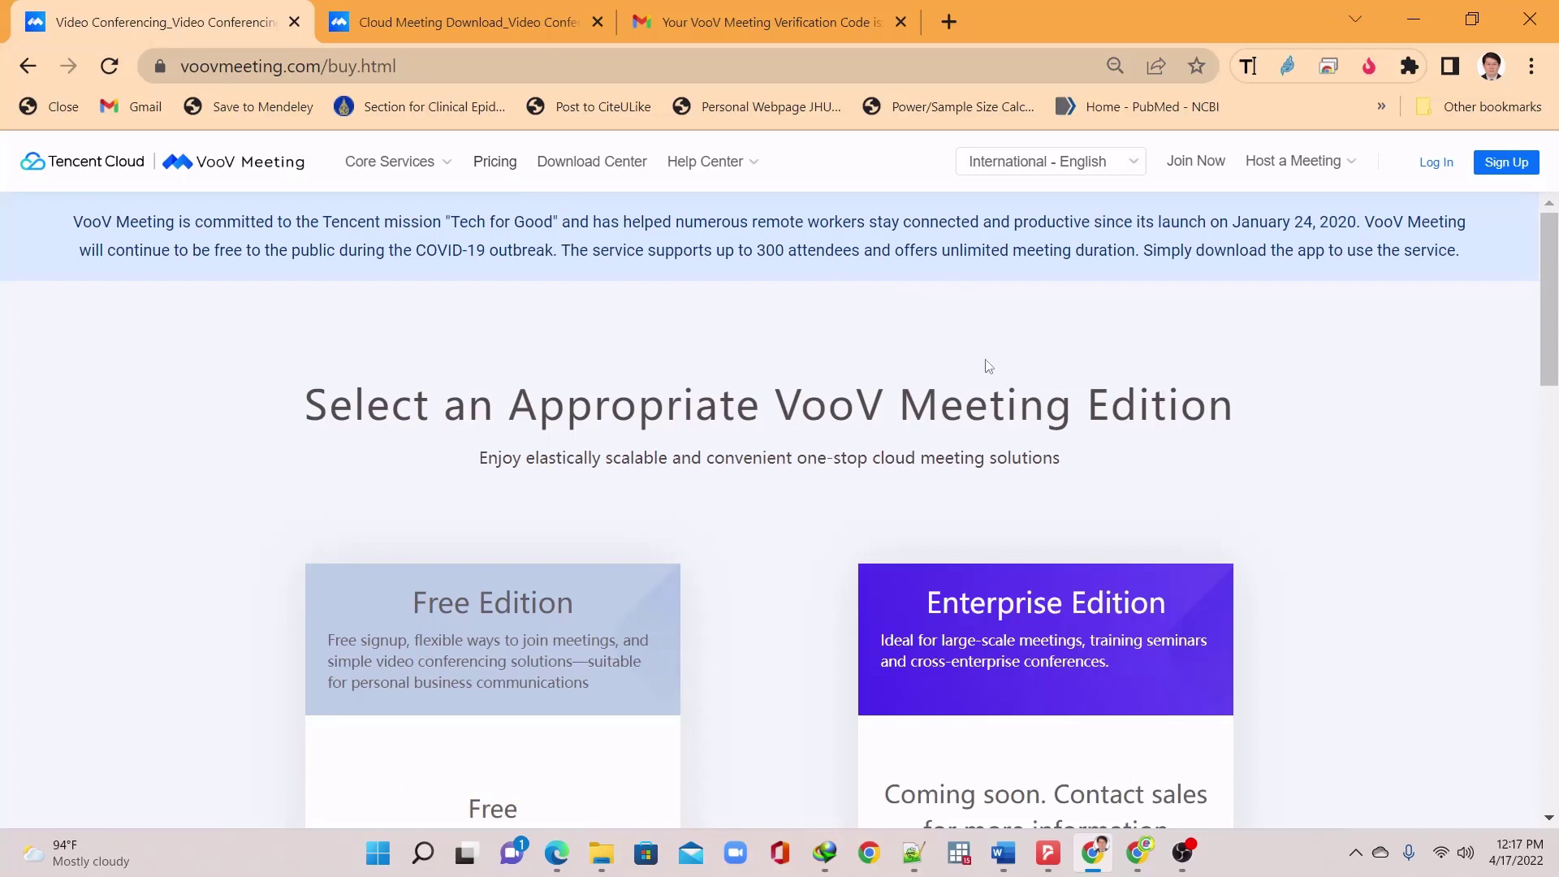
{"action": "scroll", "coordinate": [975, 372], "scroll_direction": "down", "scroll_amount": 8}
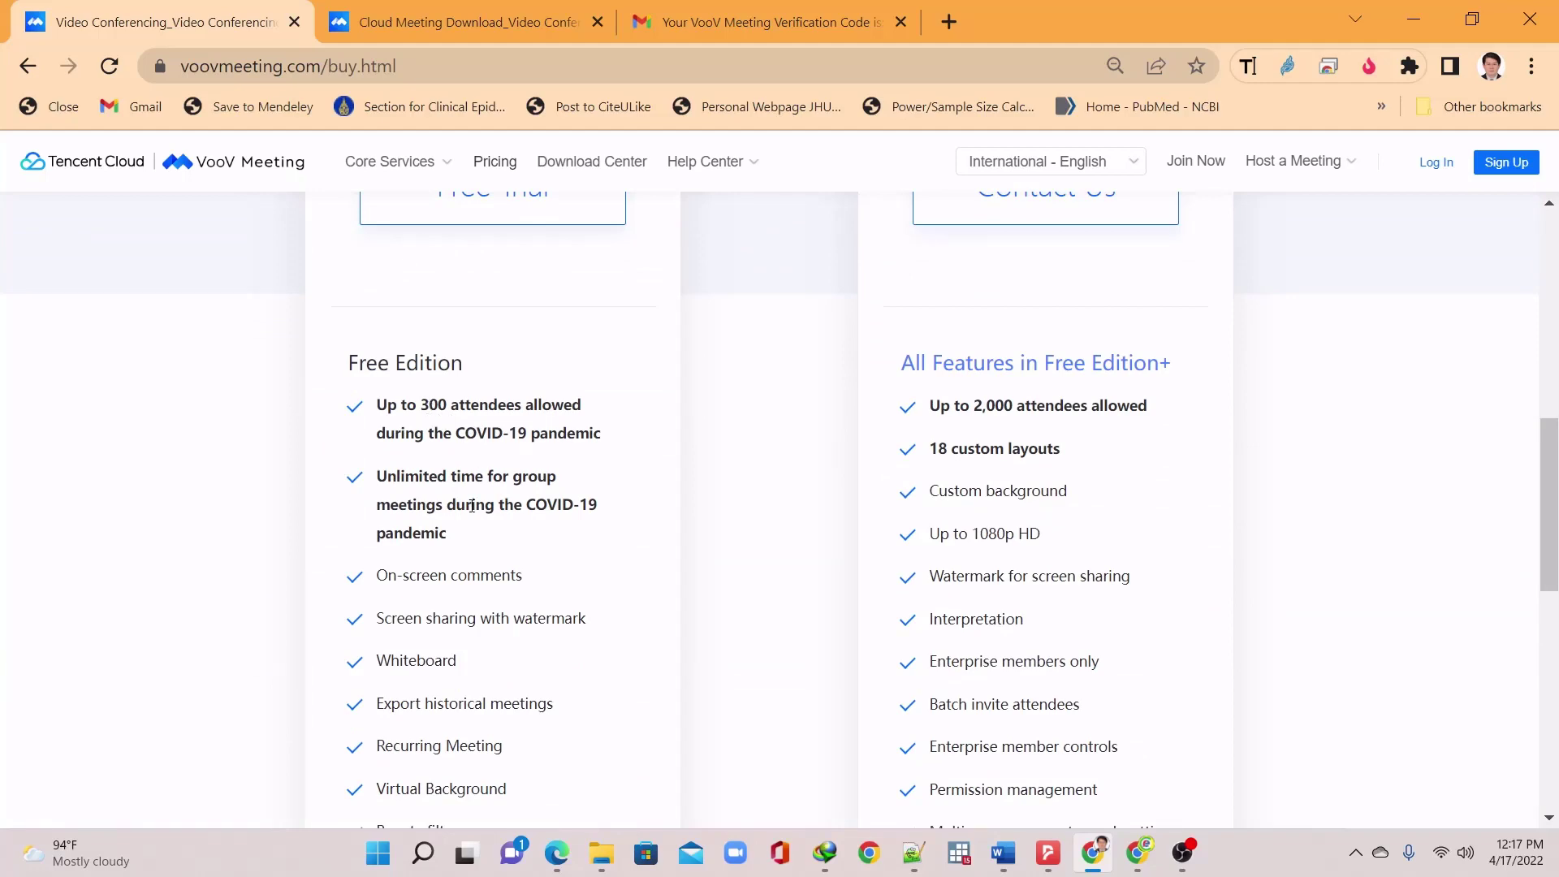
{"action": "scroll", "coordinate": [645, 568], "scroll_direction": "down", "scroll_amount": 5}
{"action": "scroll", "coordinate": [645, 567], "scroll_direction": "up", "scroll_amount": 6}
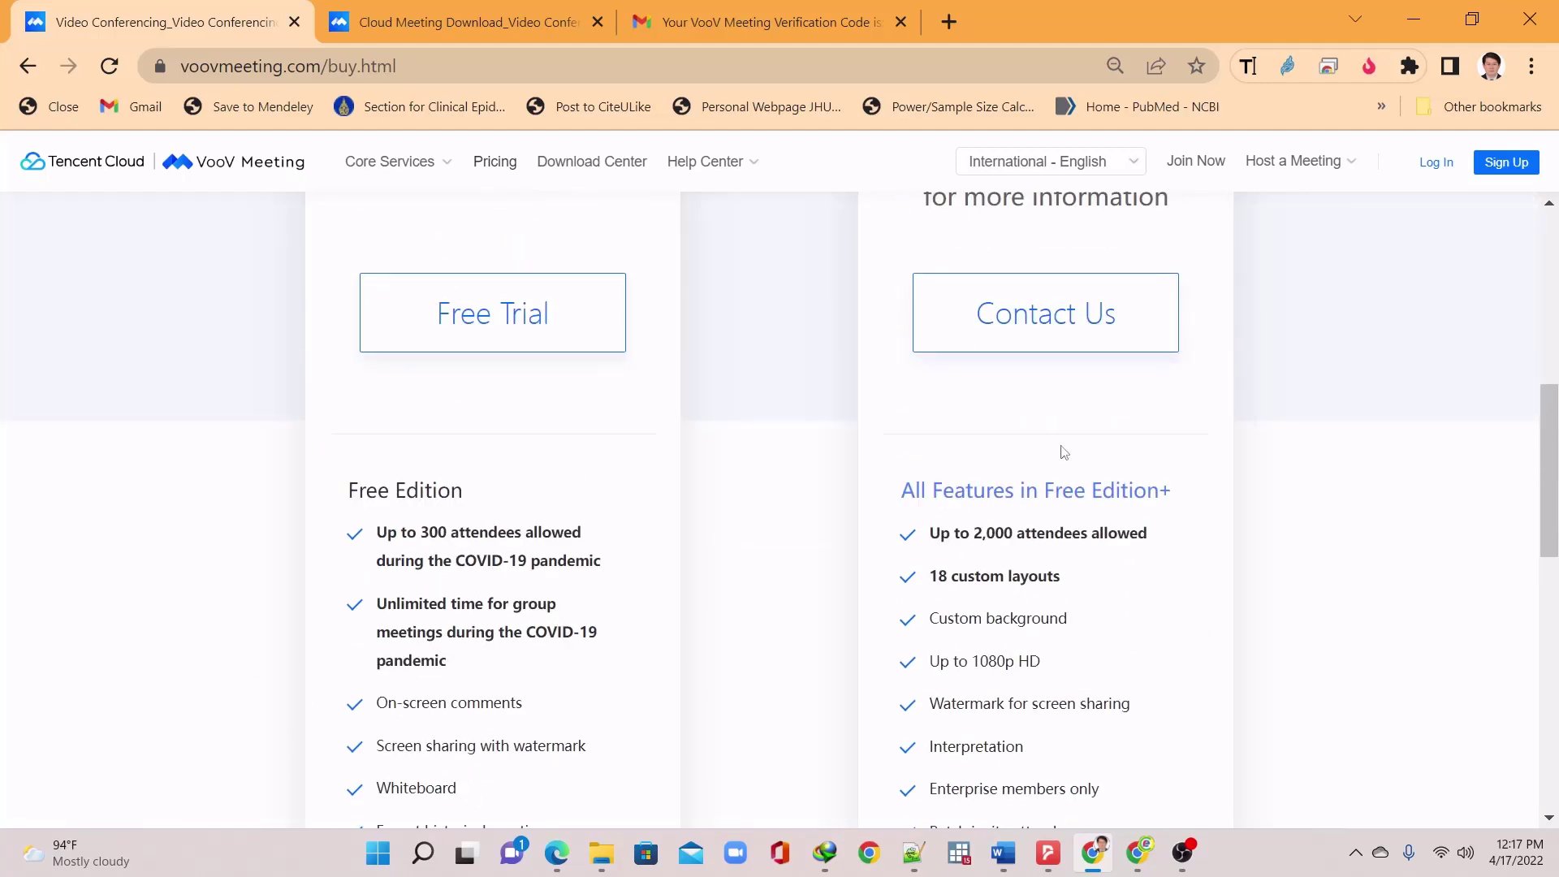
{"action": "scroll", "coordinate": [1046, 554], "scroll_direction": "up", "scroll_amount": 2}
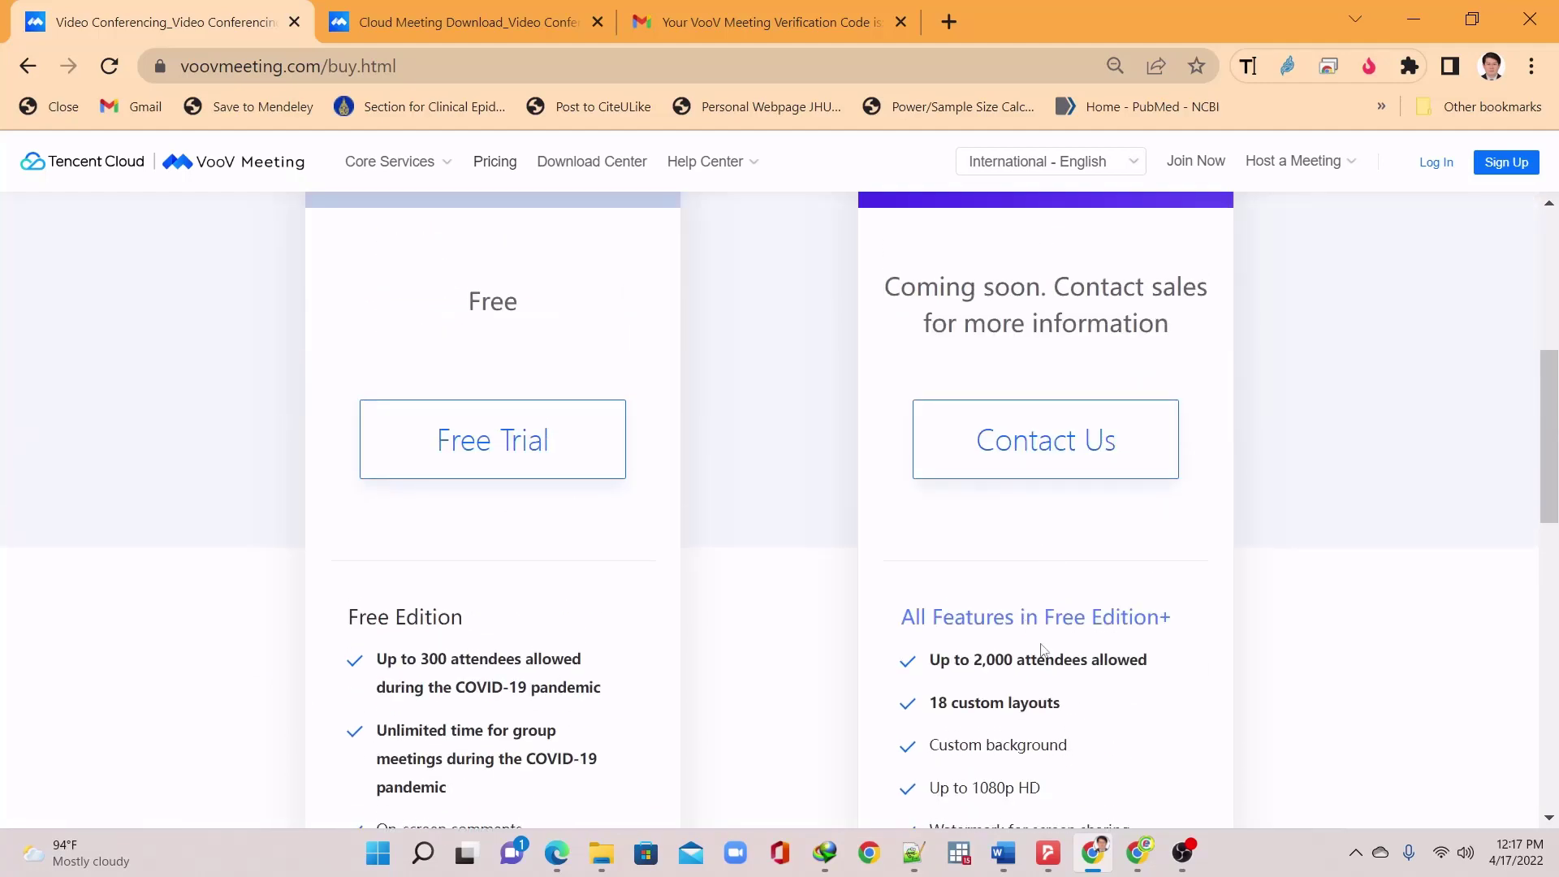
{"action": "scroll", "coordinate": [1060, 617], "scroll_direction": "up", "scroll_amount": 5}
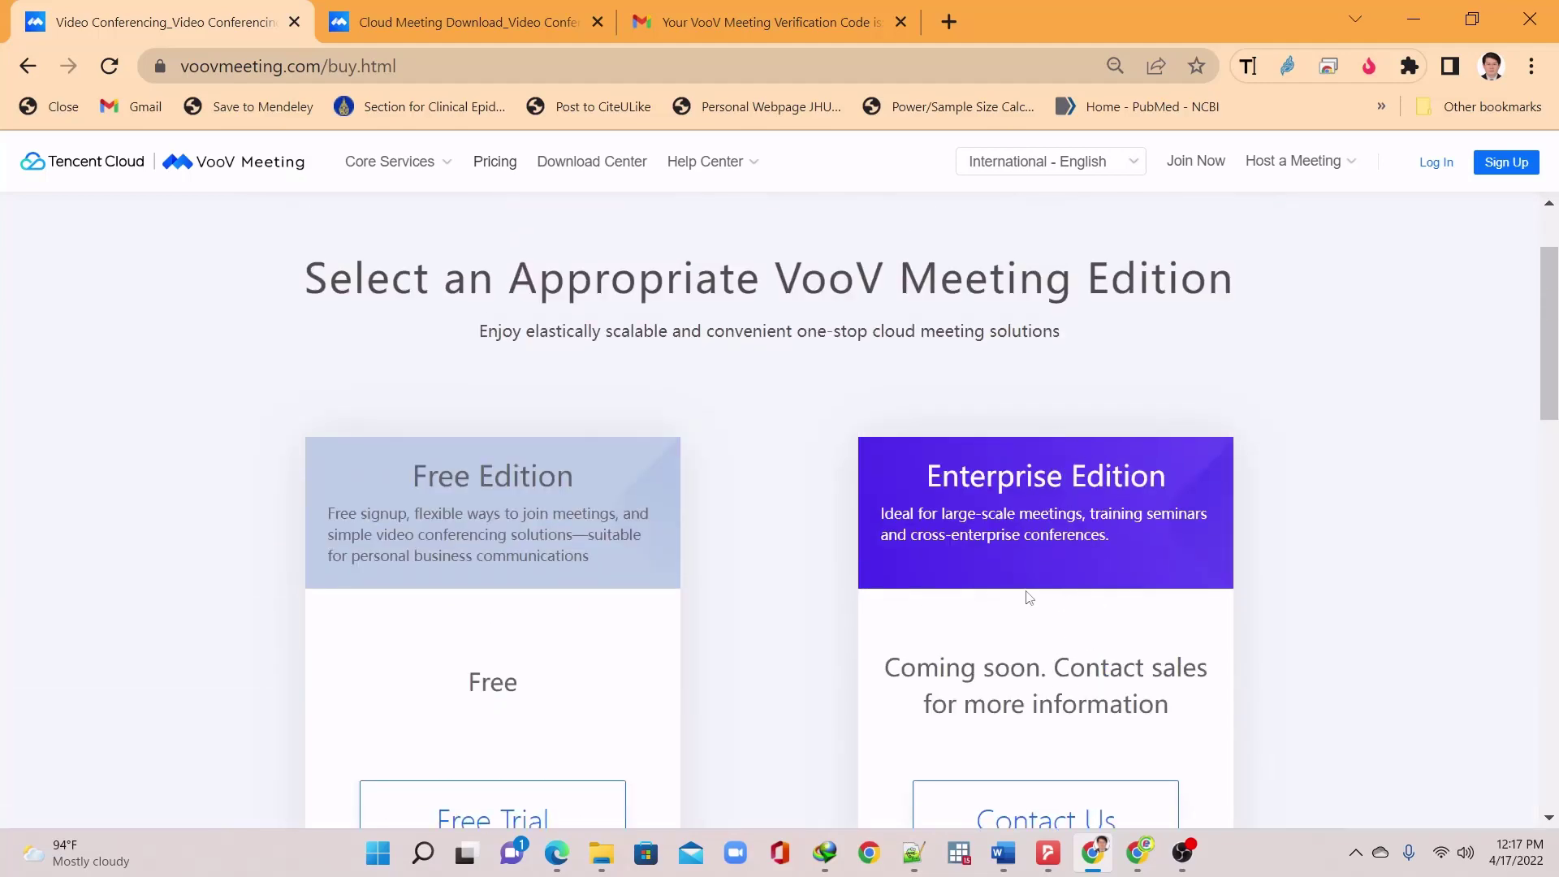
{"action": "scroll", "coordinate": [1048, 572], "scroll_direction": "down", "scroll_amount": 7}
{"action": "scroll", "coordinate": [975, 487], "scroll_direction": "up", "scroll_amount": 9}
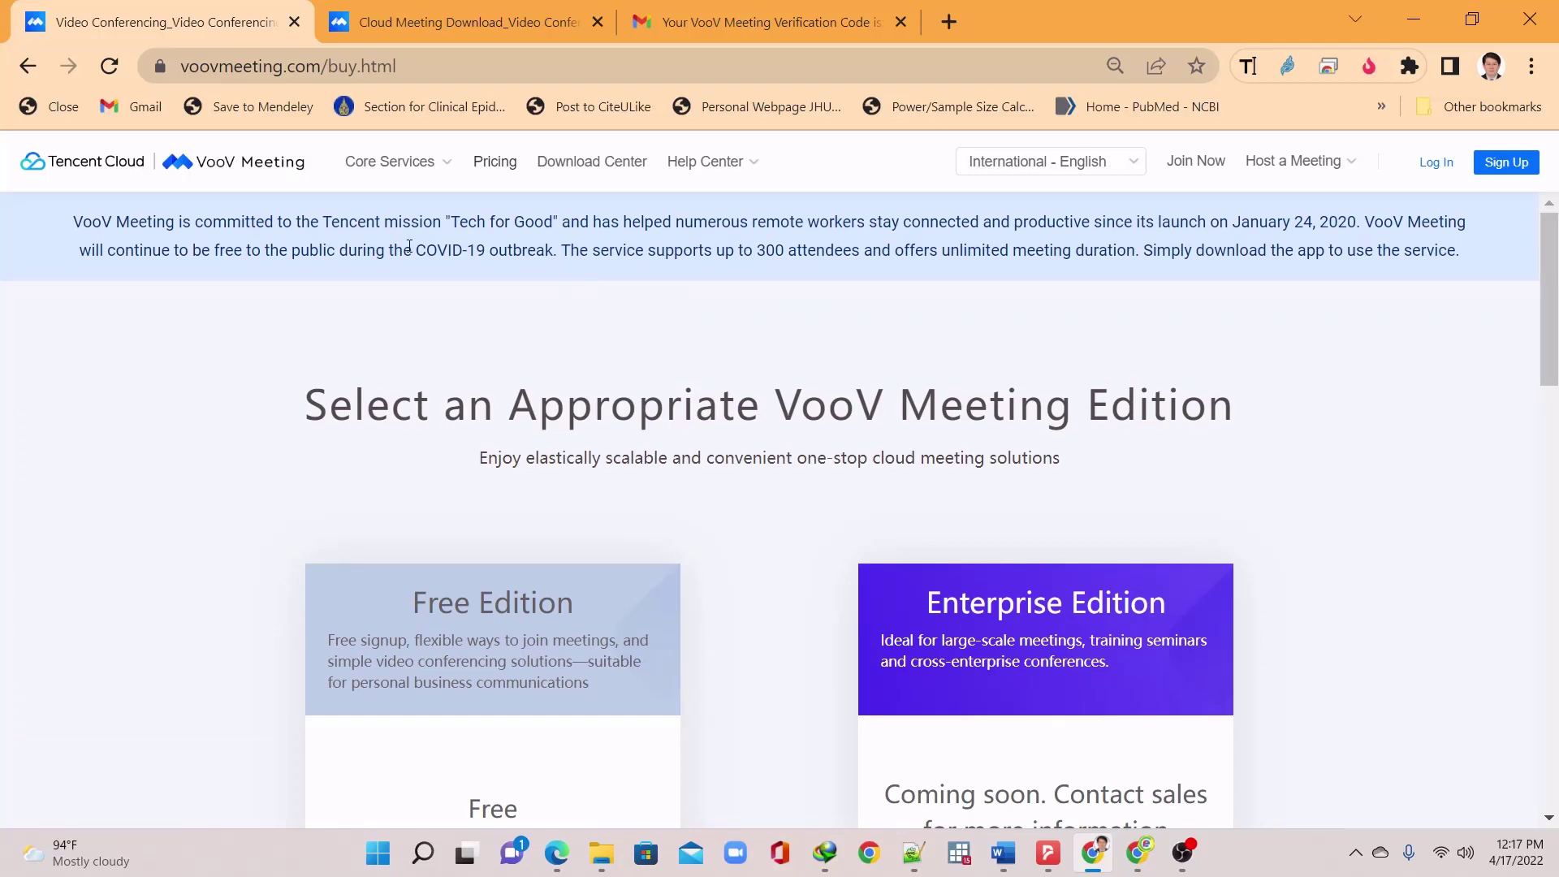
Highlight 'COVID-19 outbreak' in the banner, clear it, and keep reviewing the edition lists
{"action": "left_click_drag", "start_coordinate": [420, 249], "coordinate": [552, 257]}
{"action": "left_click", "coordinate": [556, 257]}
{"action": "scroll", "coordinate": [857, 421], "scroll_direction": "down", "scroll_amount": 12}
{"action": "scroll", "coordinate": [859, 428], "scroll_direction": "down", "scroll_amount": 3}
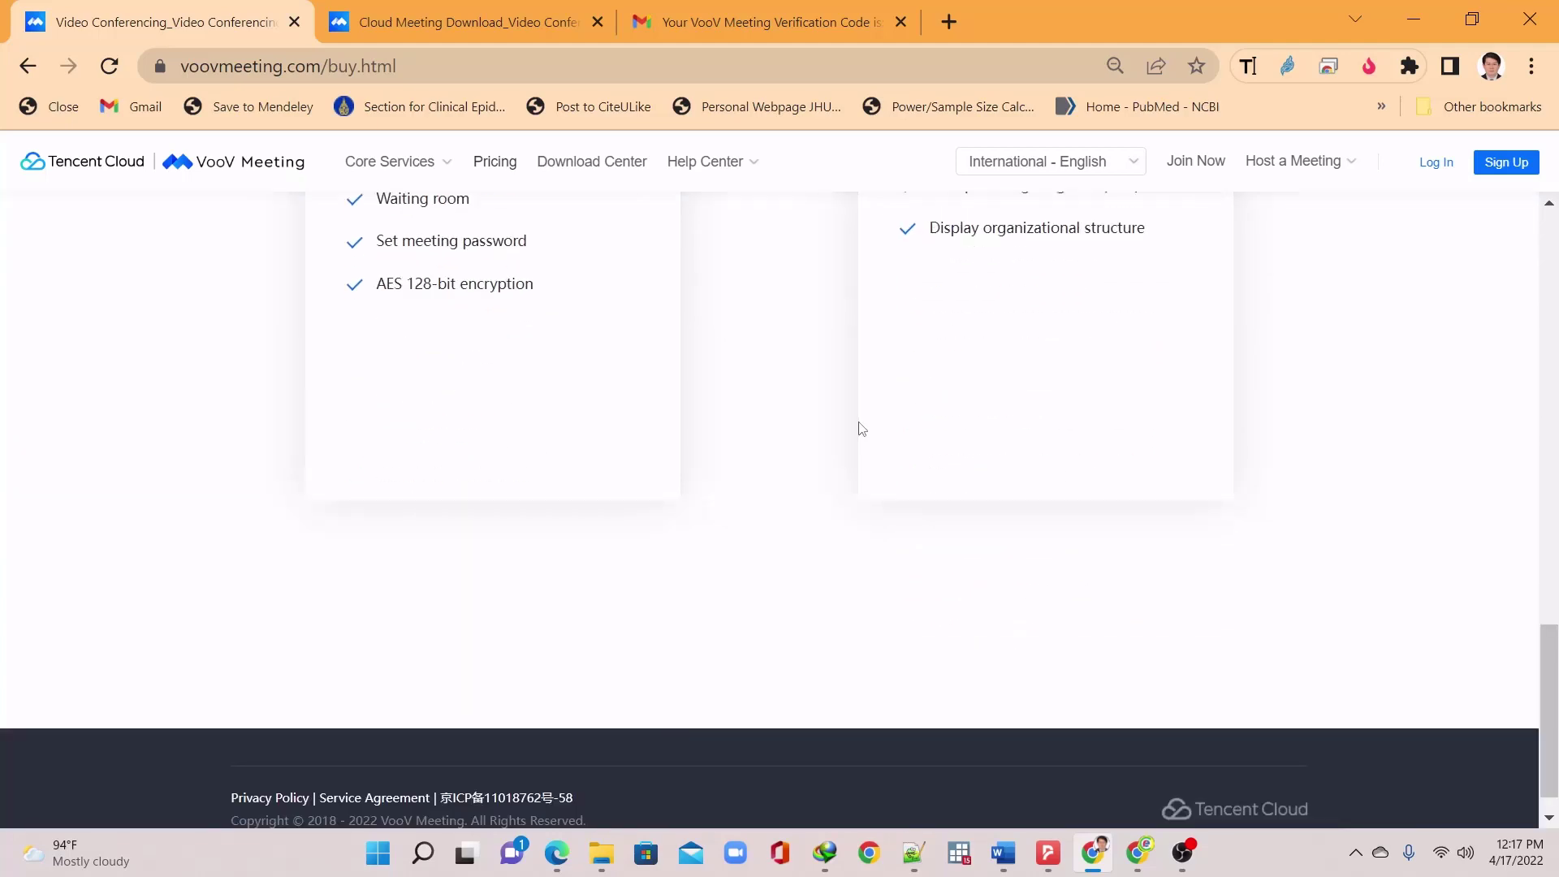
{"action": "scroll", "coordinate": [844, 433], "scroll_direction": "up", "scroll_amount": 18}
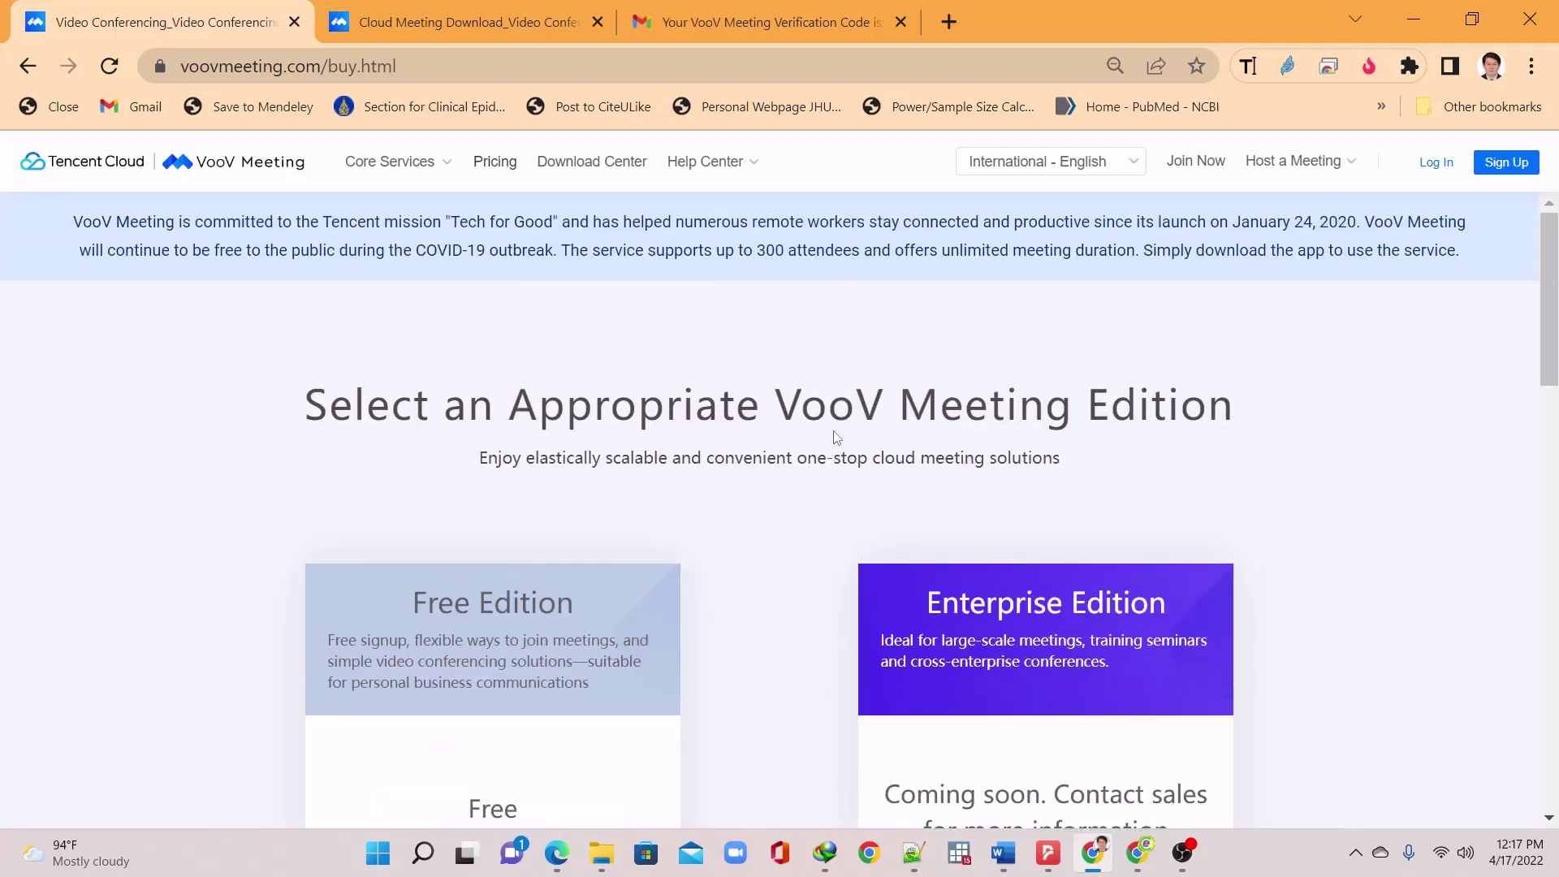